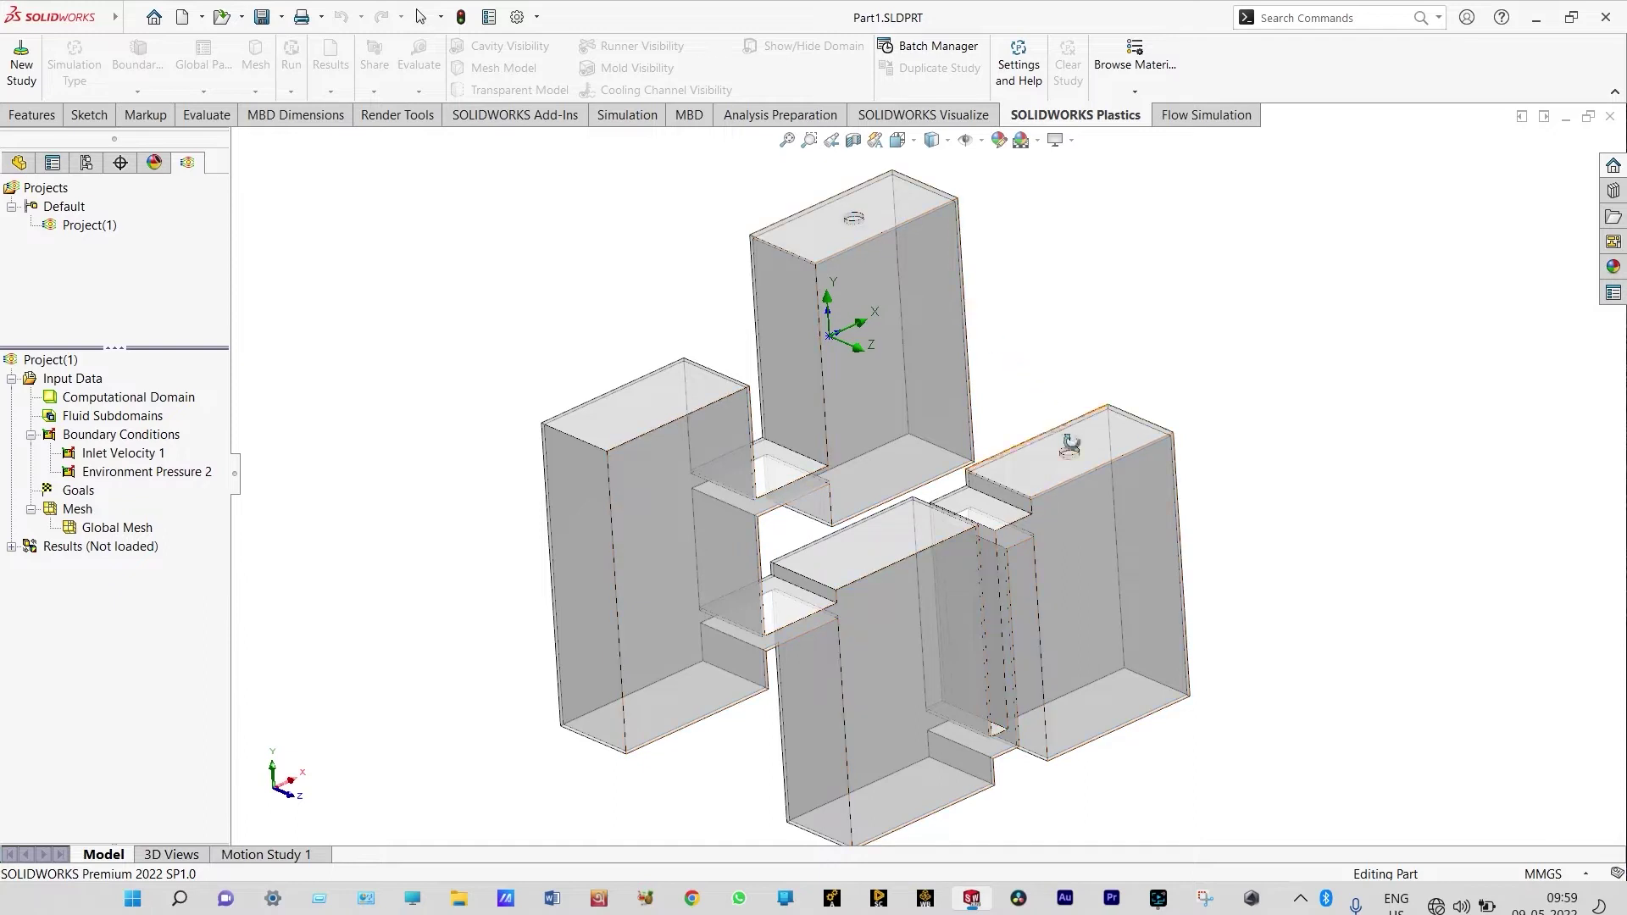
Step: Start a new flow simulation project with the wizard, keeping the name Project(2) and the current configuration
click(1204, 129)
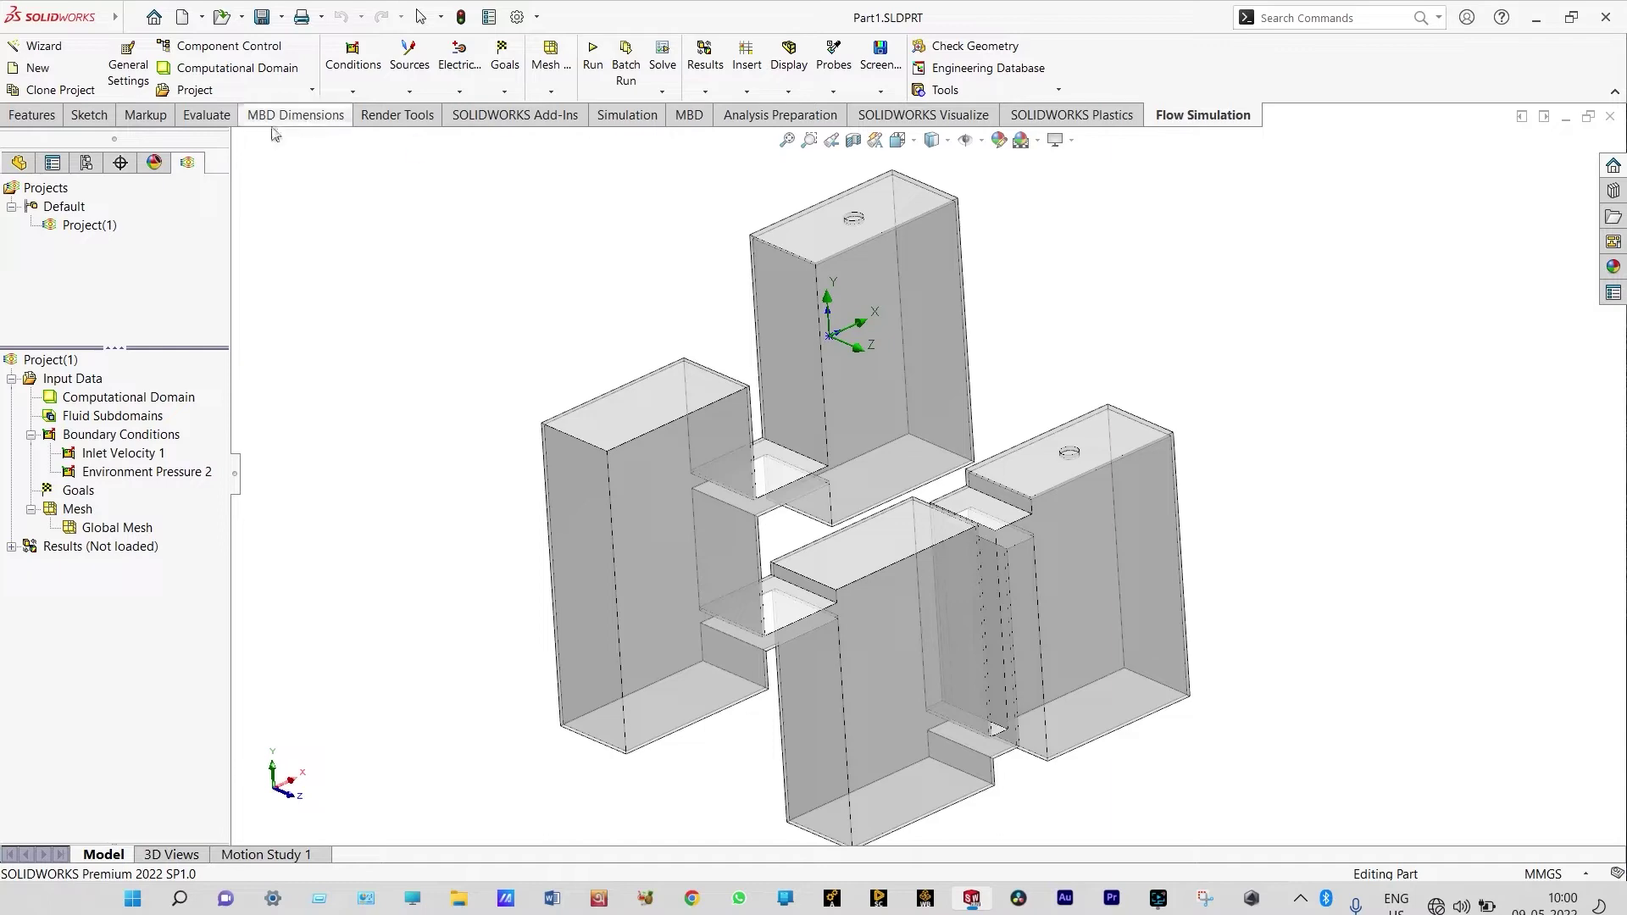
click(56, 41)
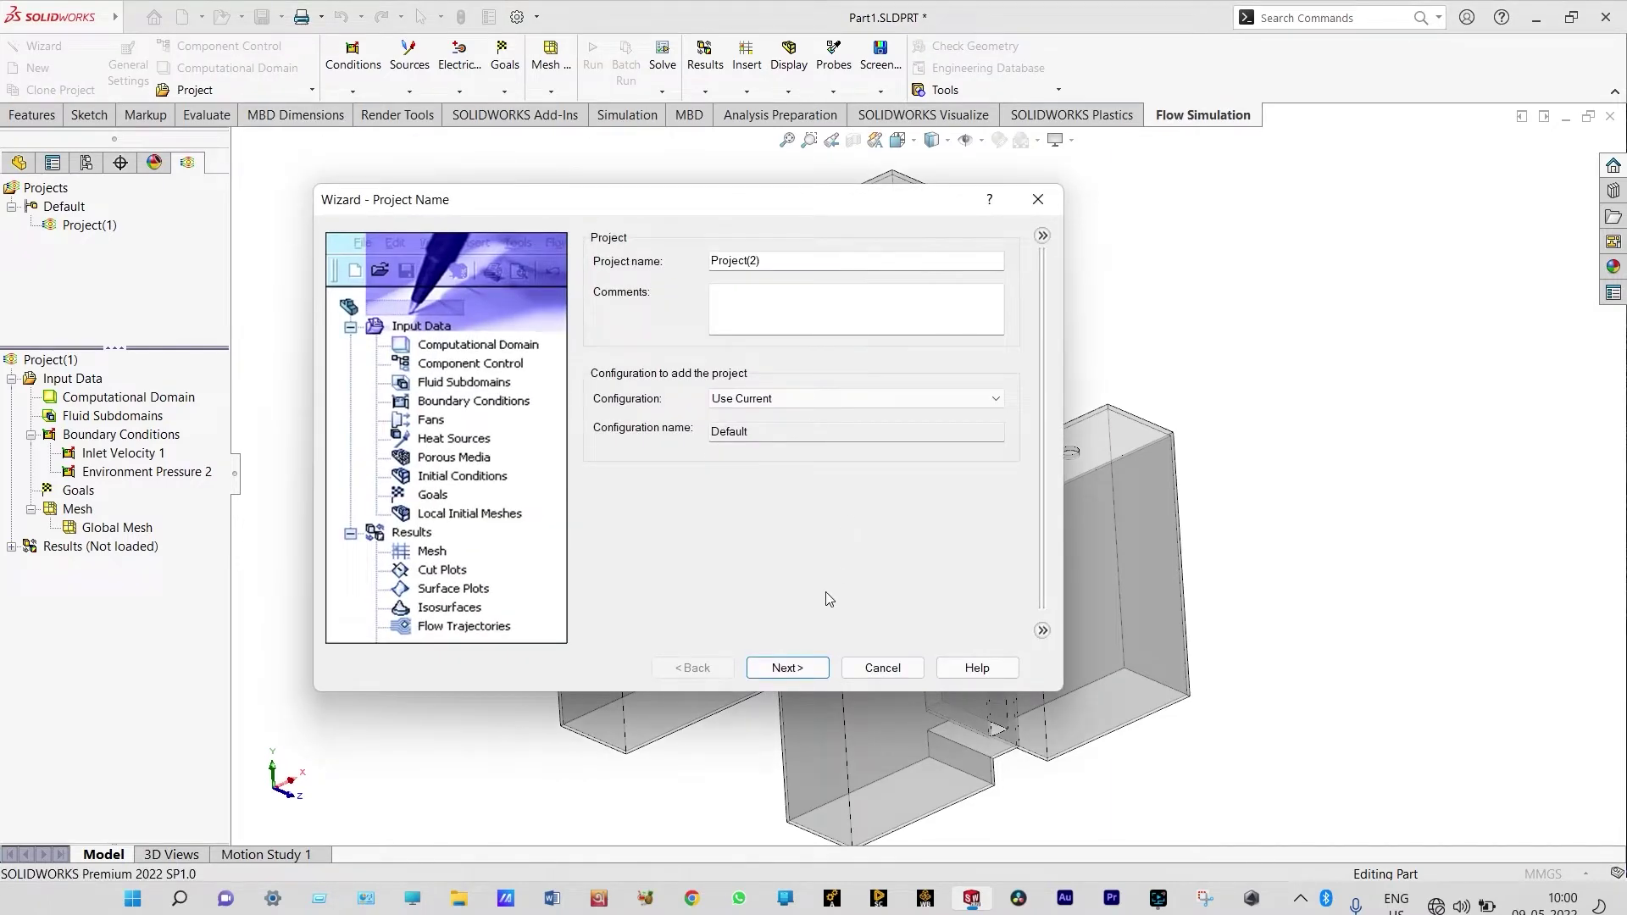
click(793, 669)
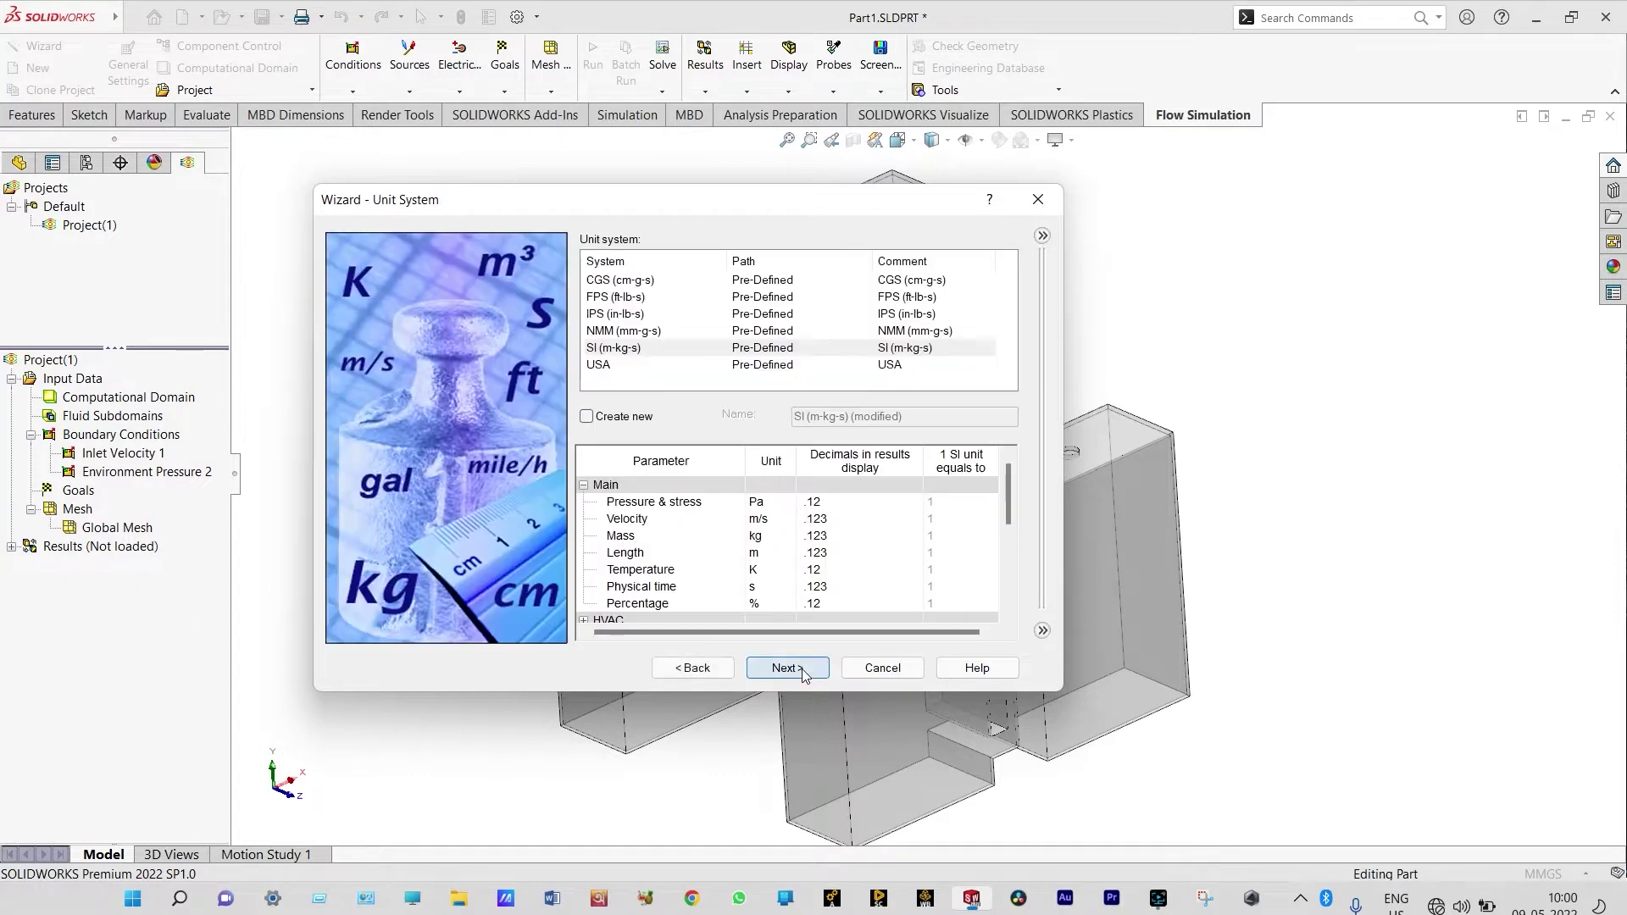
Step: Choose the SI (m-kg-s) unit system with temperature in Celsius and accept the units
click(638, 351)
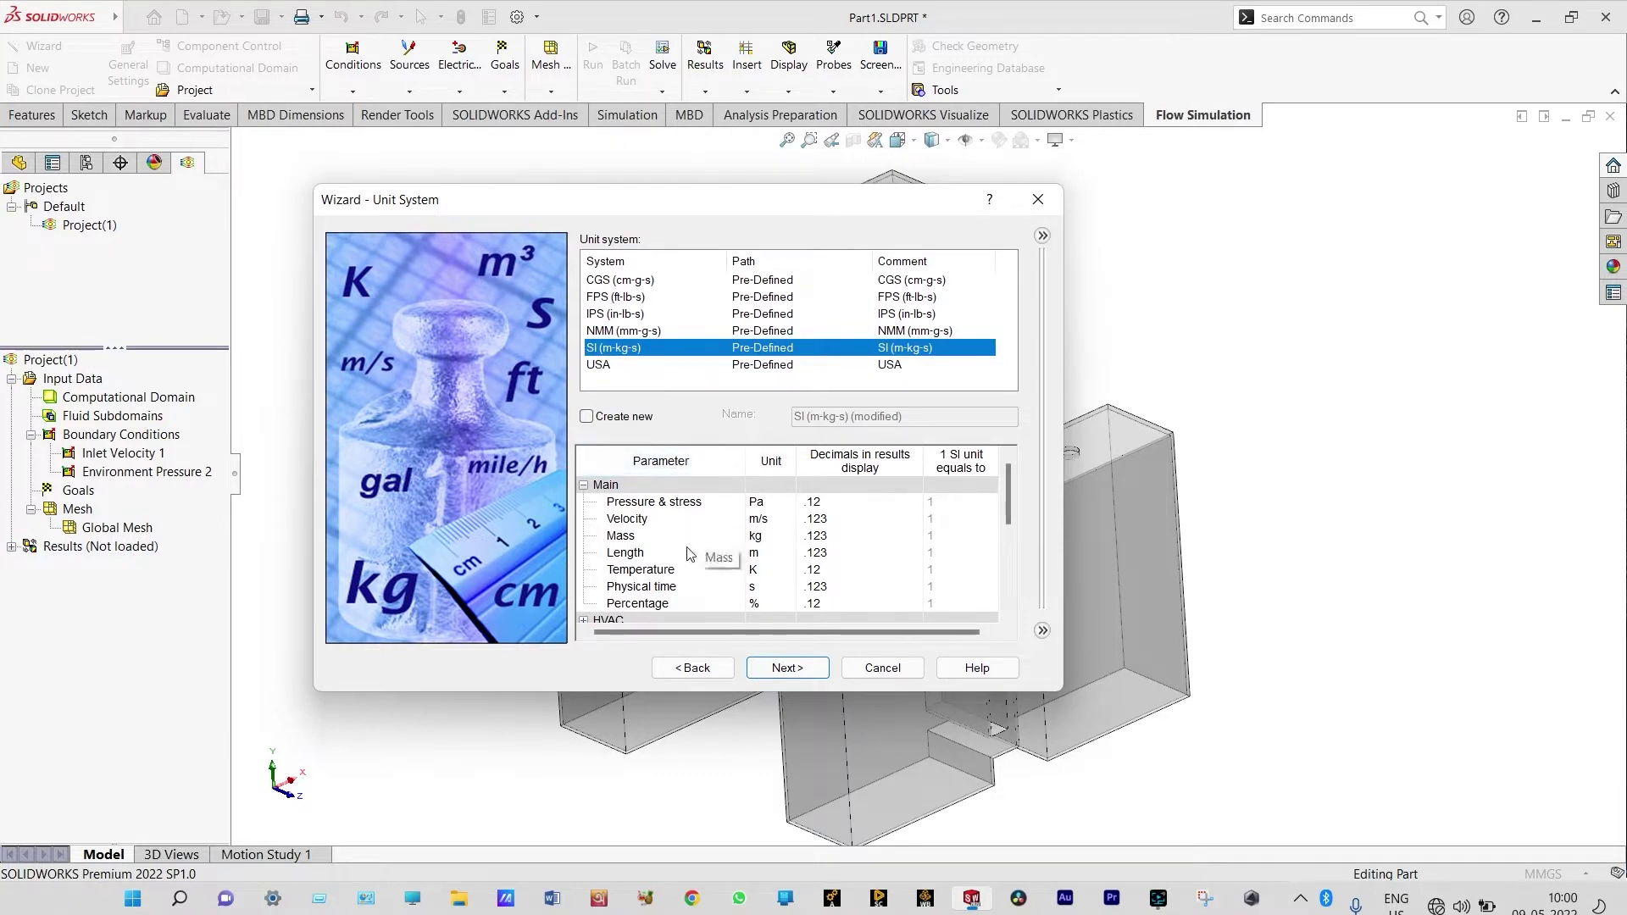
click(756, 570)
click(788, 571)
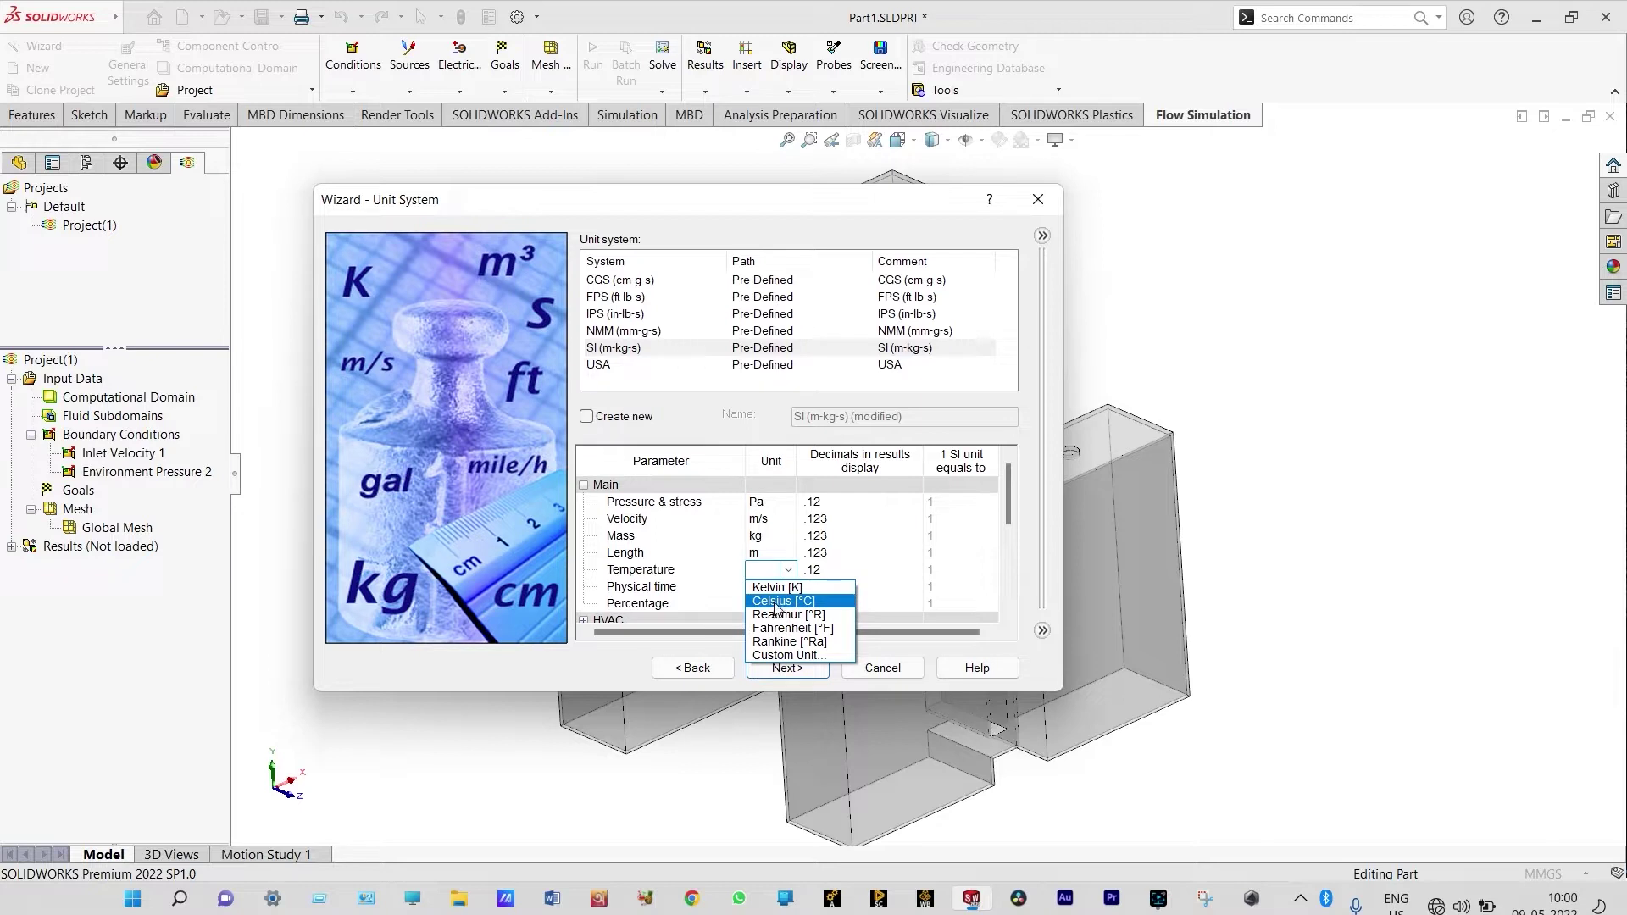
click(776, 602)
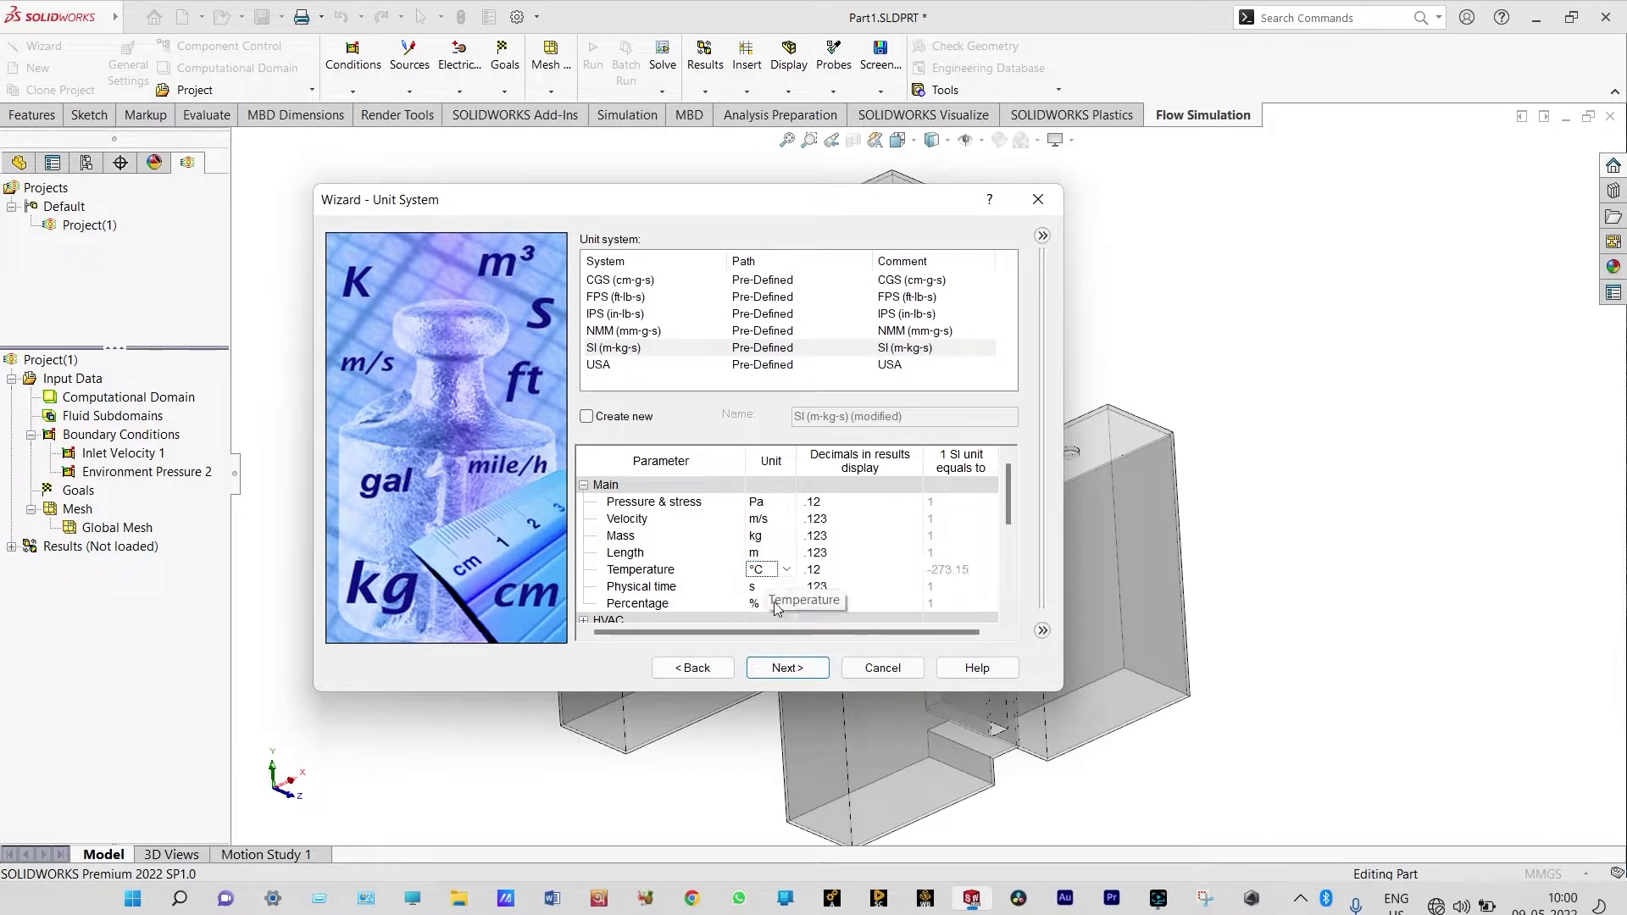
key(Return)
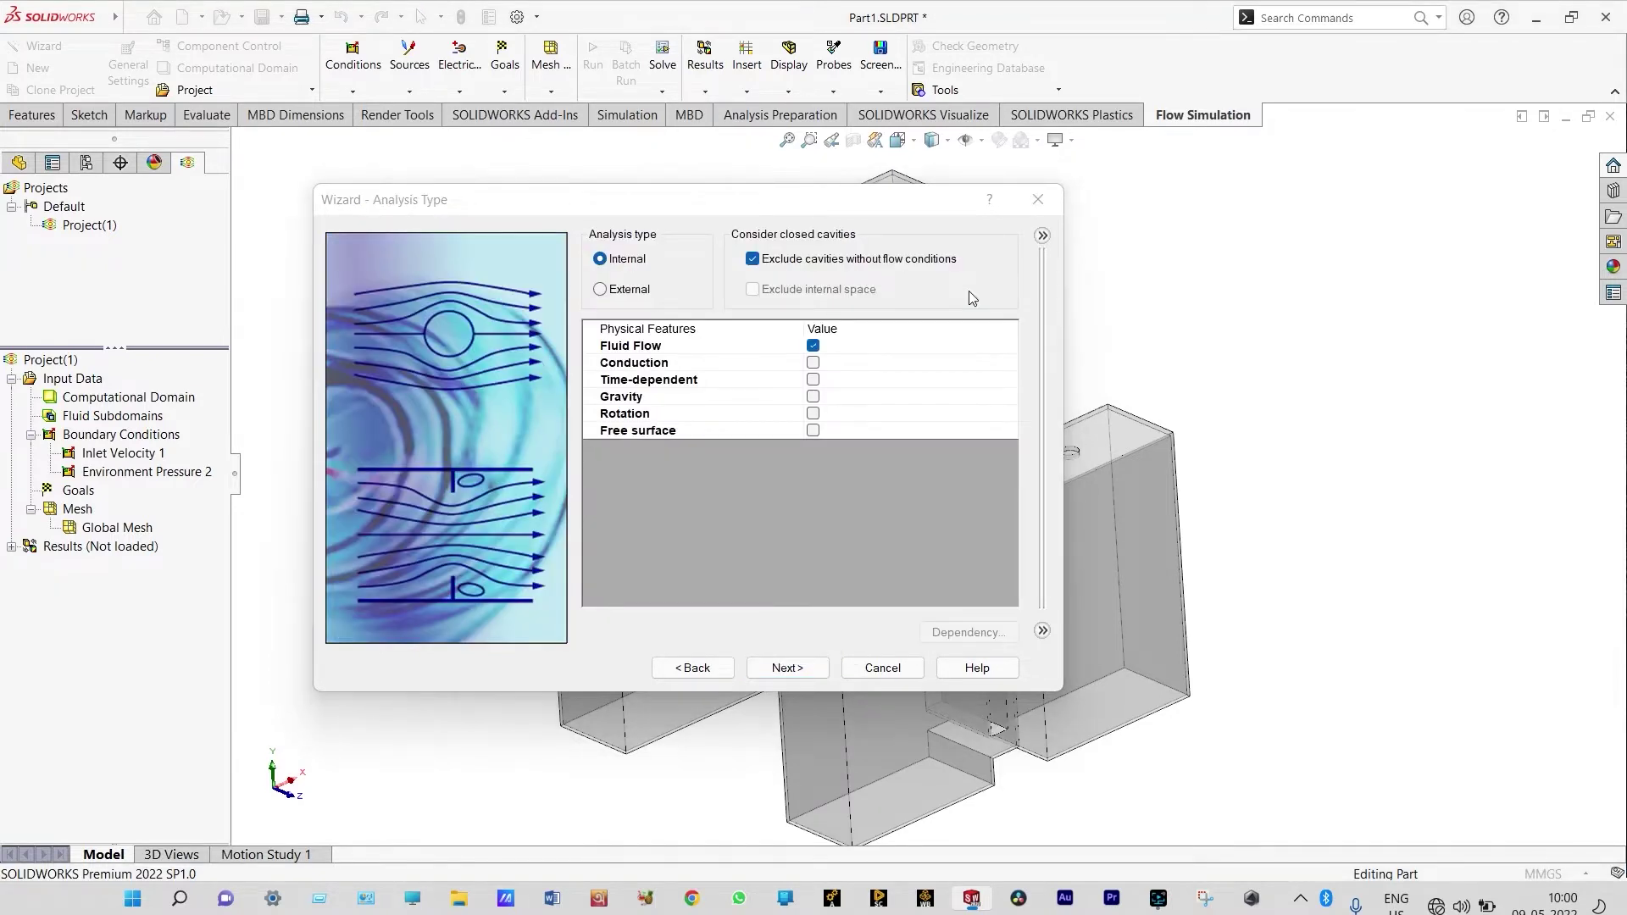
Step: Stop excluding cavities without flow conditions and enable time-dependent analysis with a total time of 5 s and an output time step of 1 s
click(751, 258)
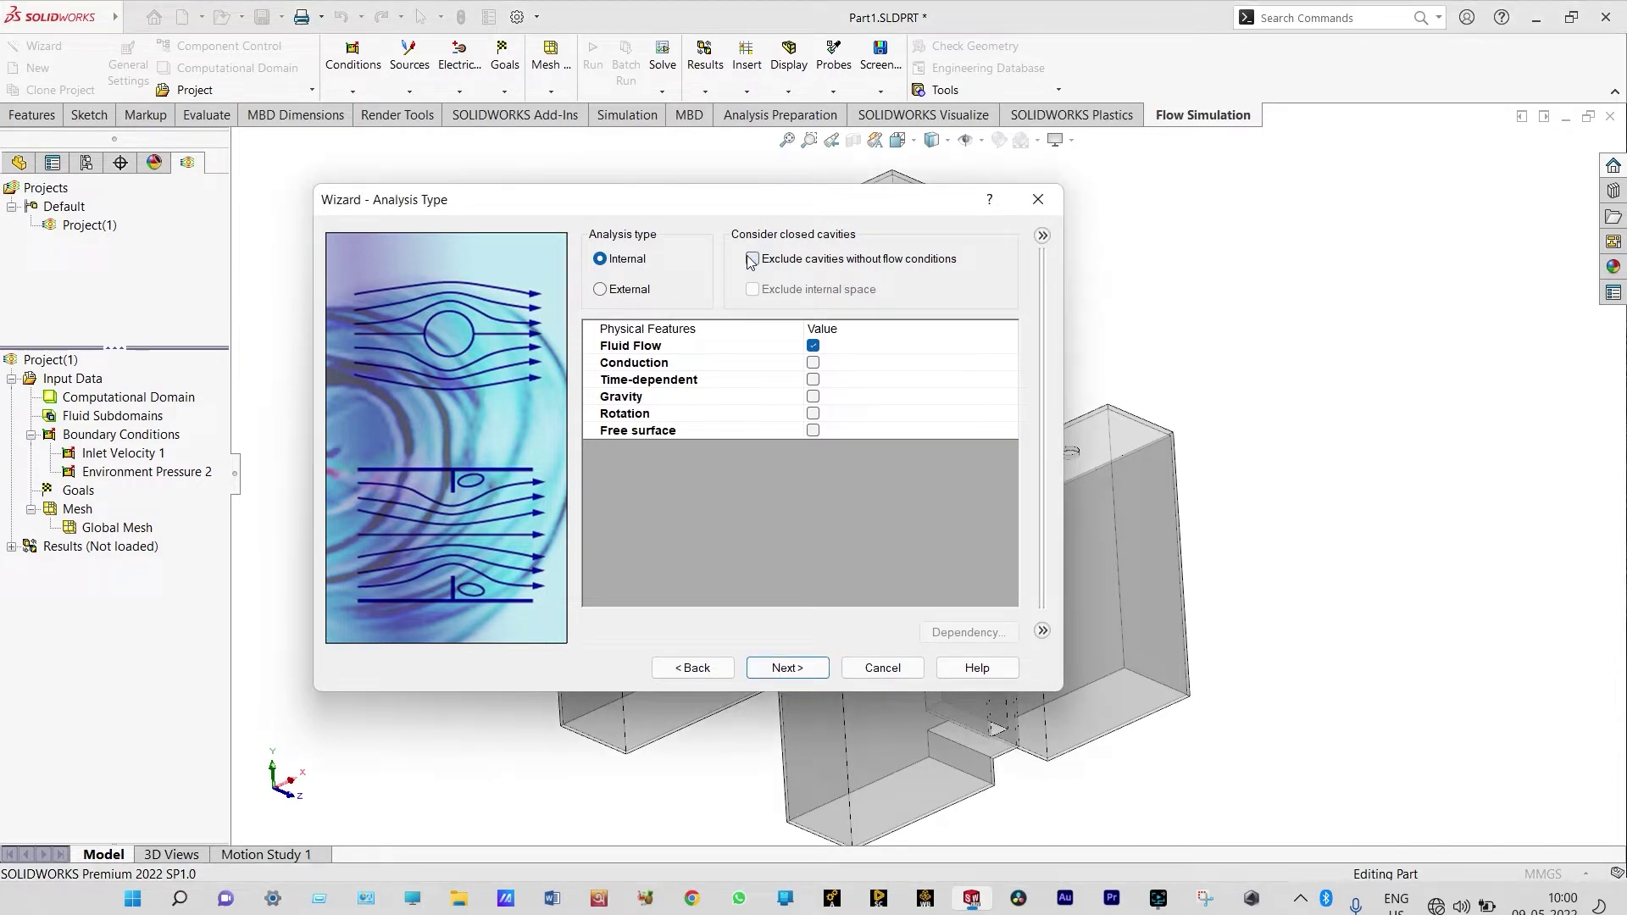
click(813, 379)
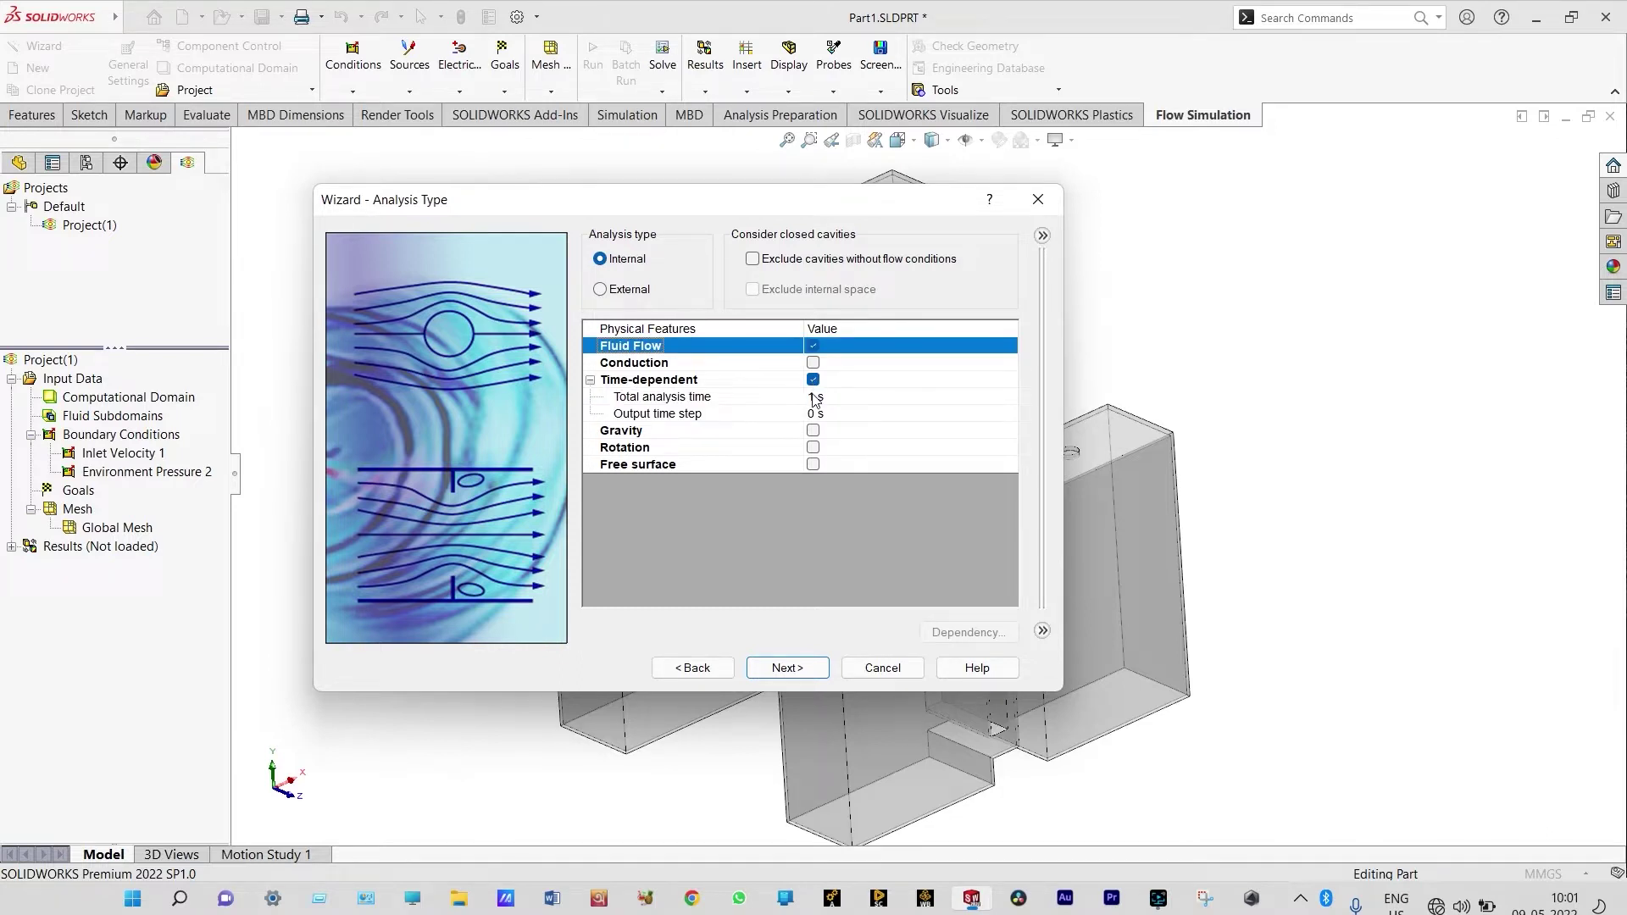
click(816, 398)
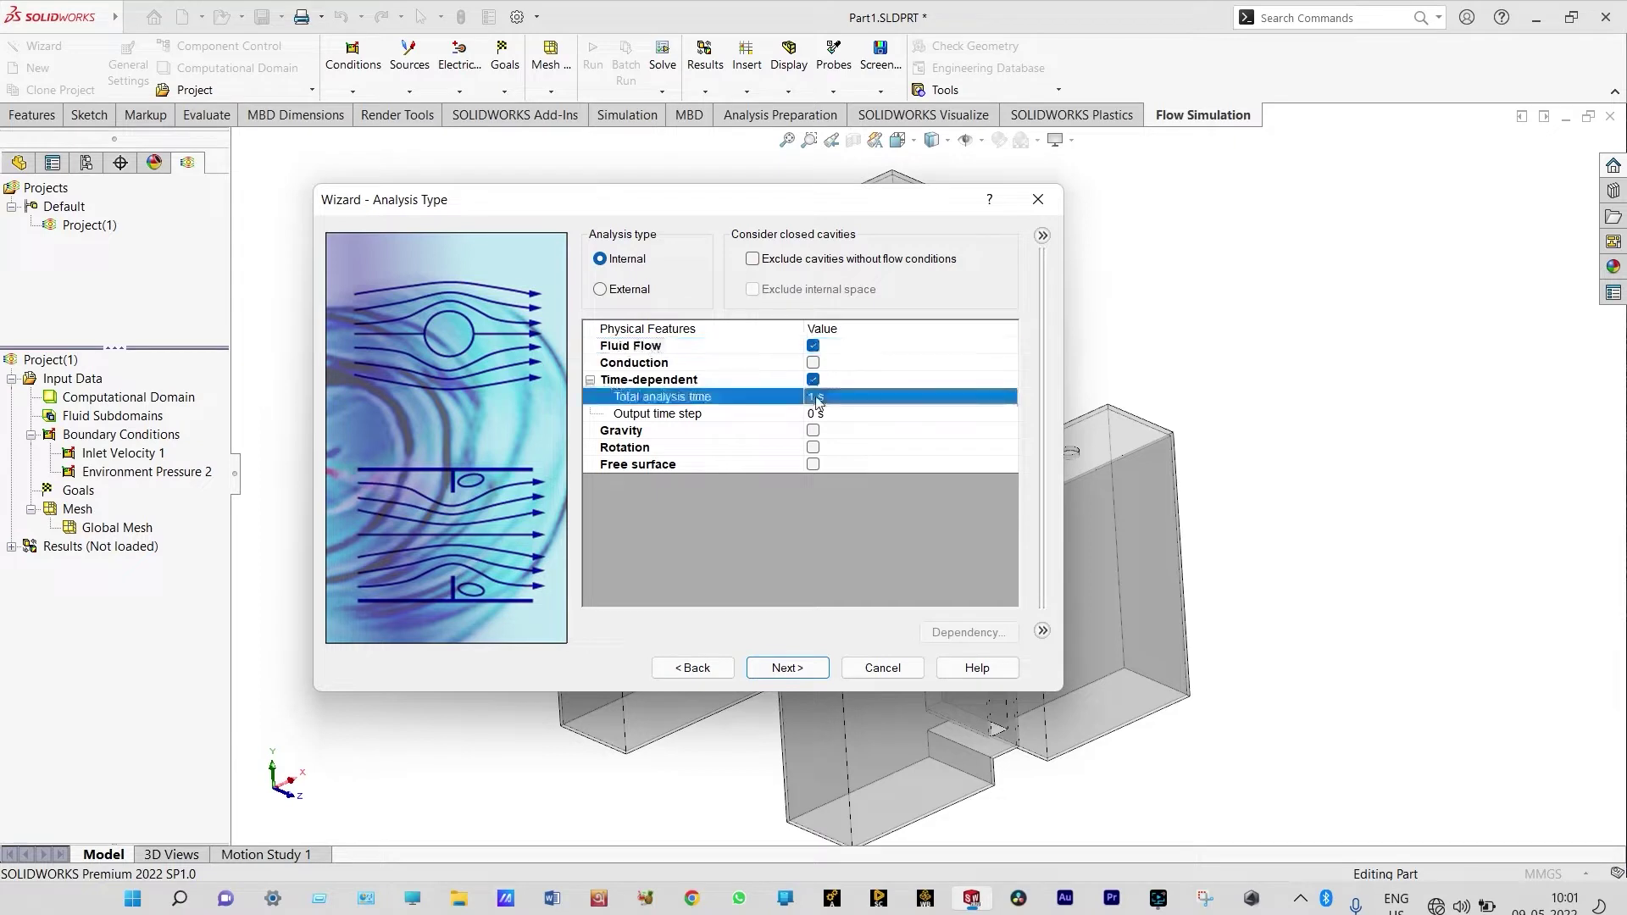
text(5)
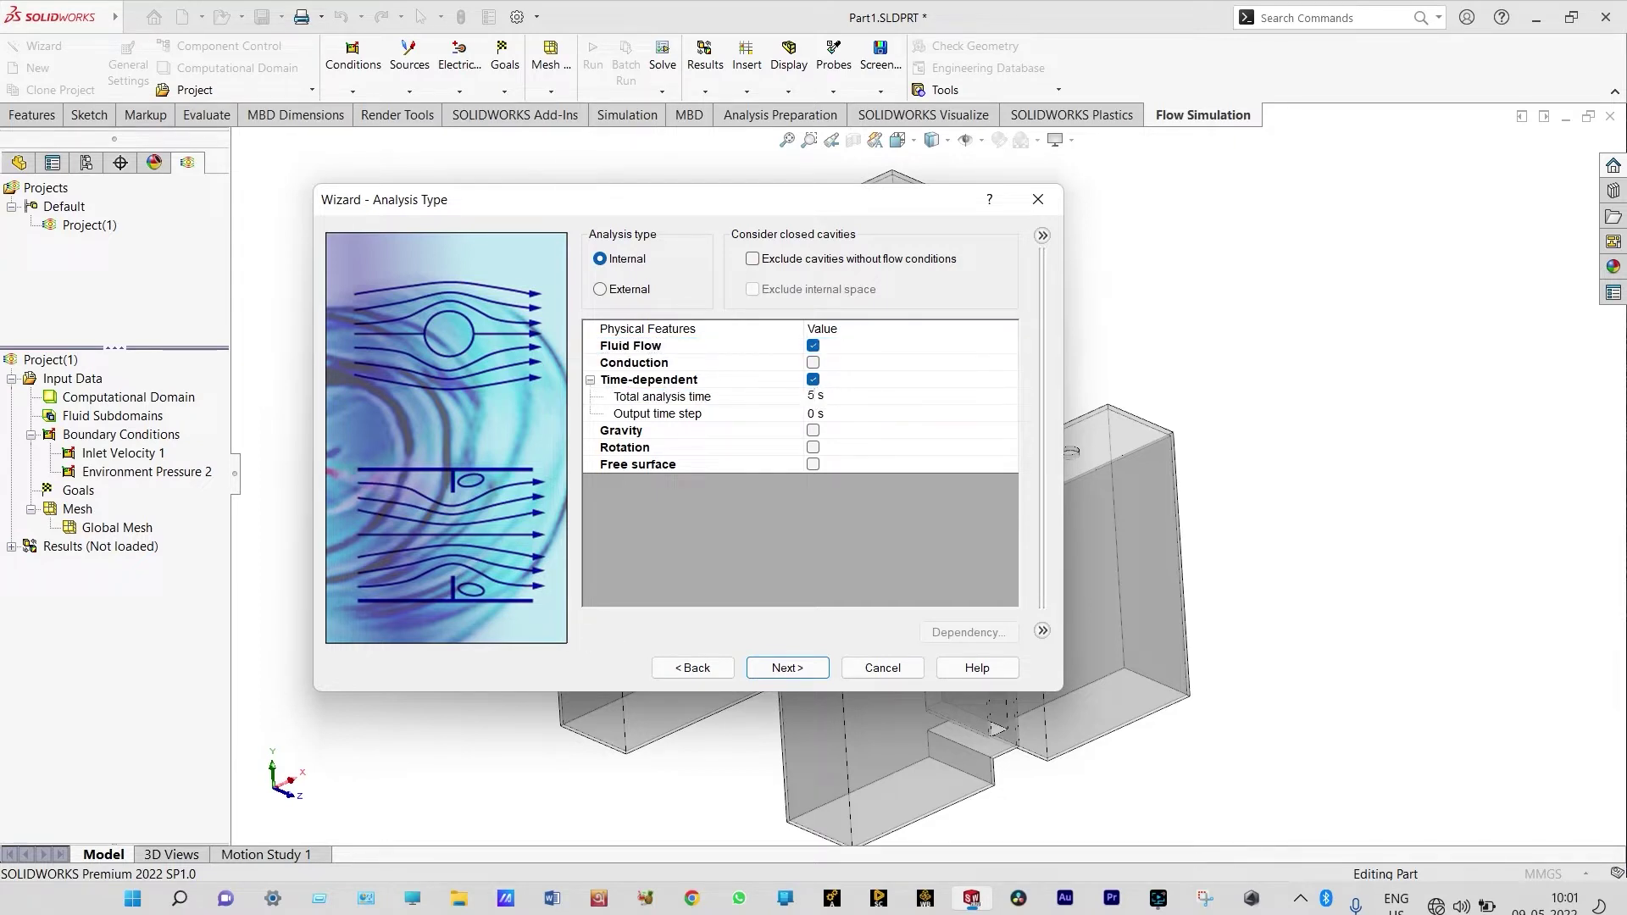
click(815, 415)
click(815, 415)
key(BackSpace)
text(1)
Step: Enable gravity with a Y component of -9.81 m/s^2 and a Z component of 0 m/s^2
click(813, 431)
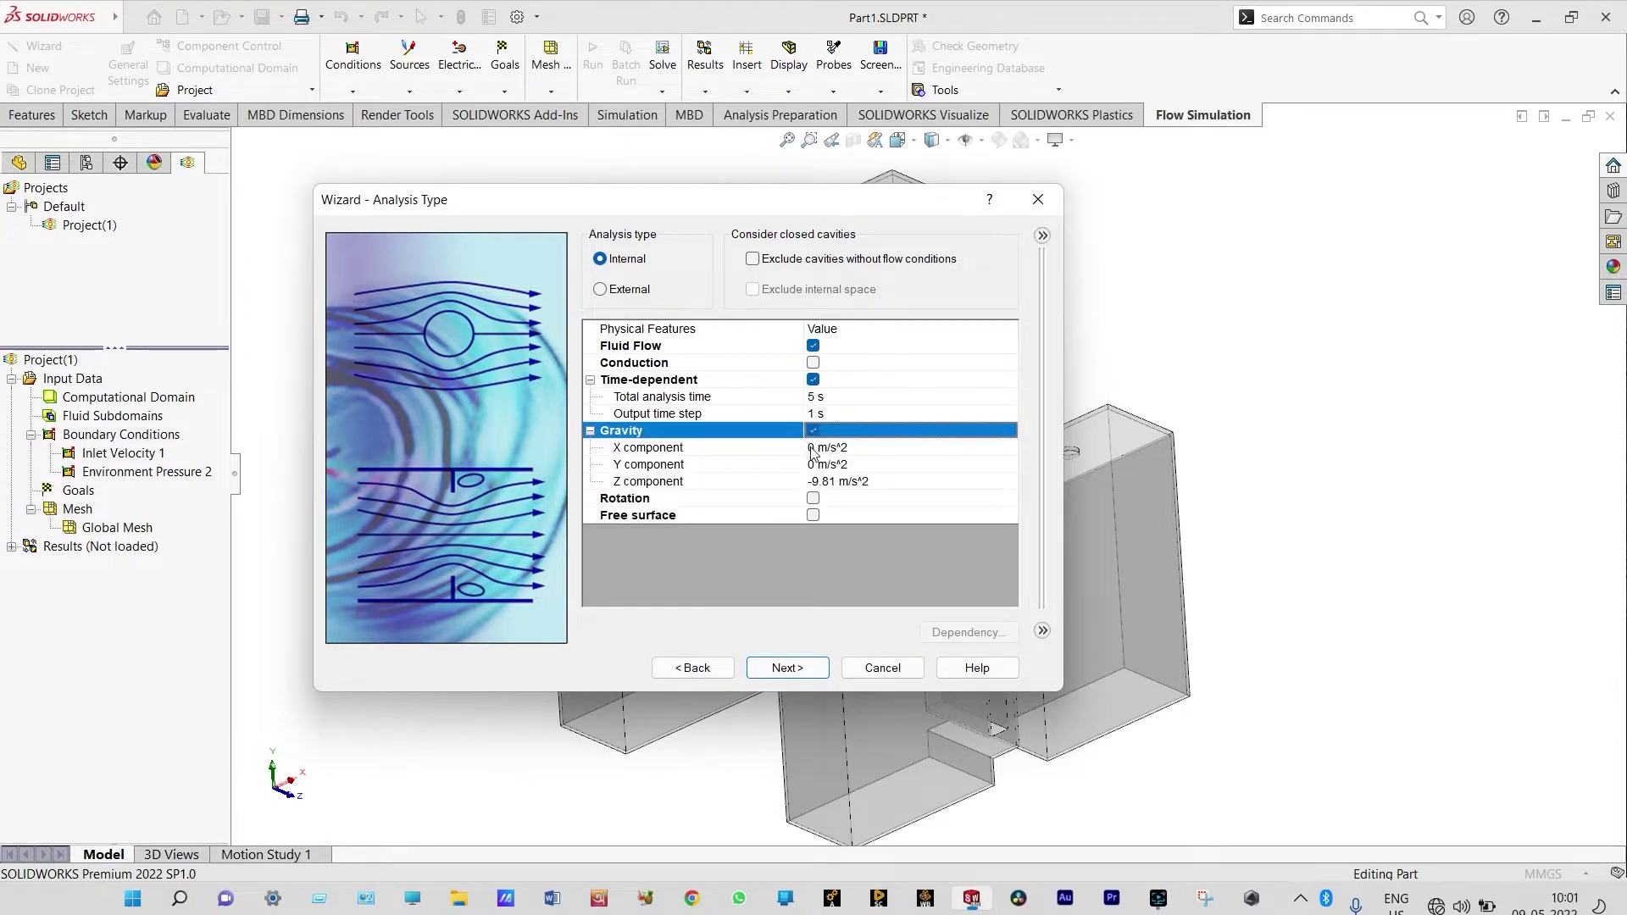
click(813, 464)
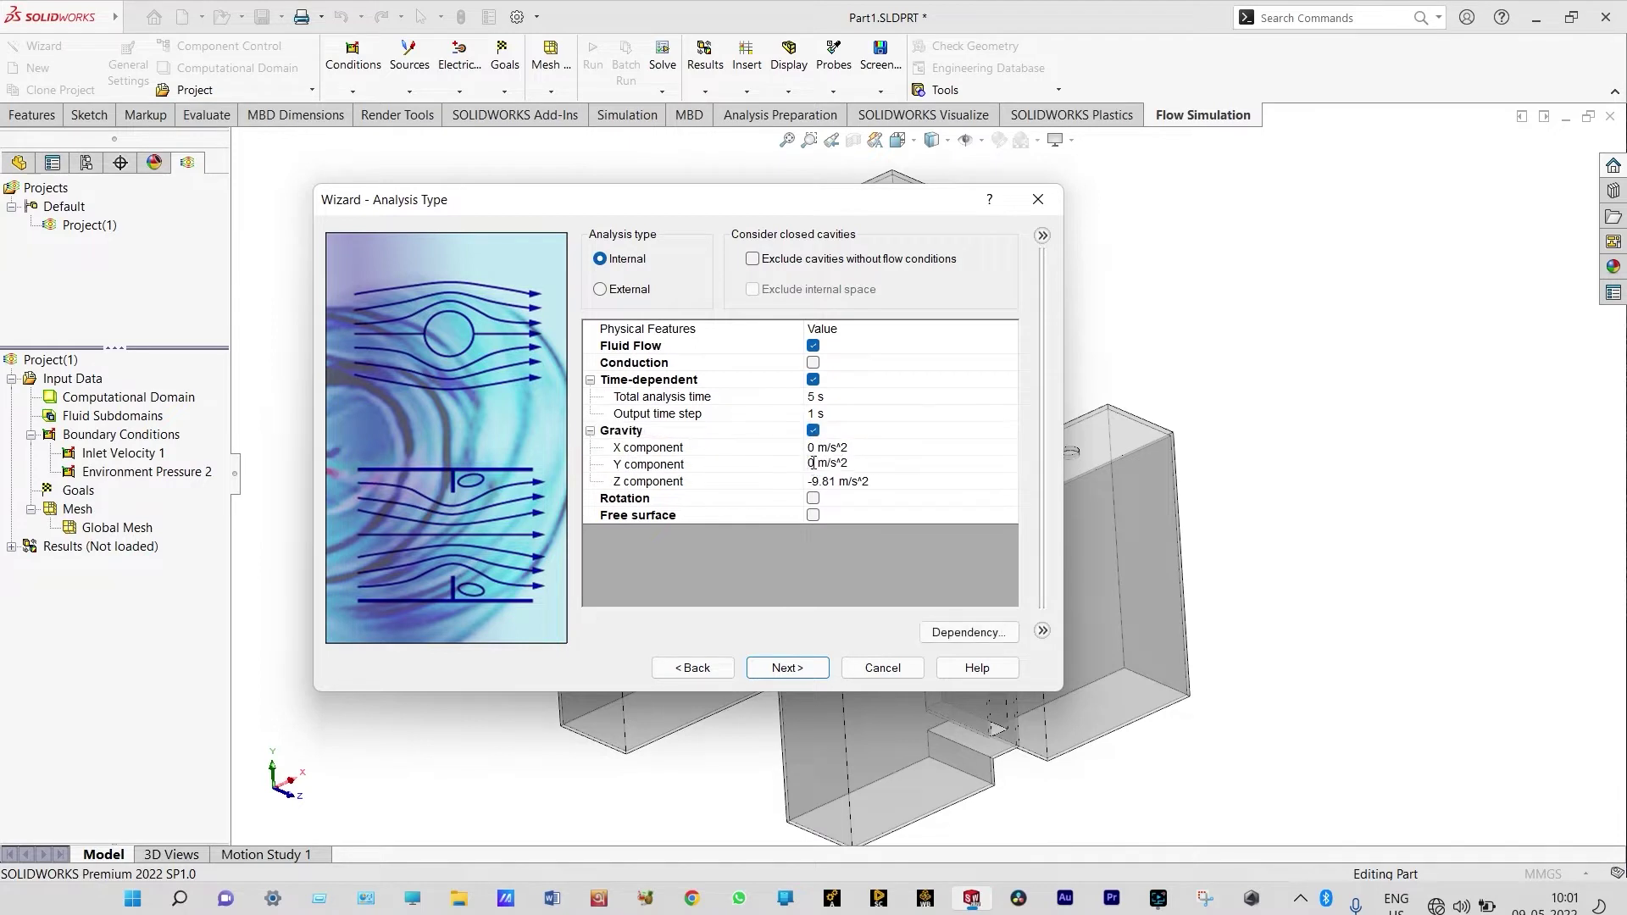
key(Delete)
text(-9.81)
click(837, 483)
click(838, 481)
key(BackSpace)
key(BackSpace)
key(BackSpace)
key(BackSpace)
key(BackSpace)
text(0)
Step: Enable the free surface feature and accept the analysis type settings
click(815, 516)
click(813, 515)
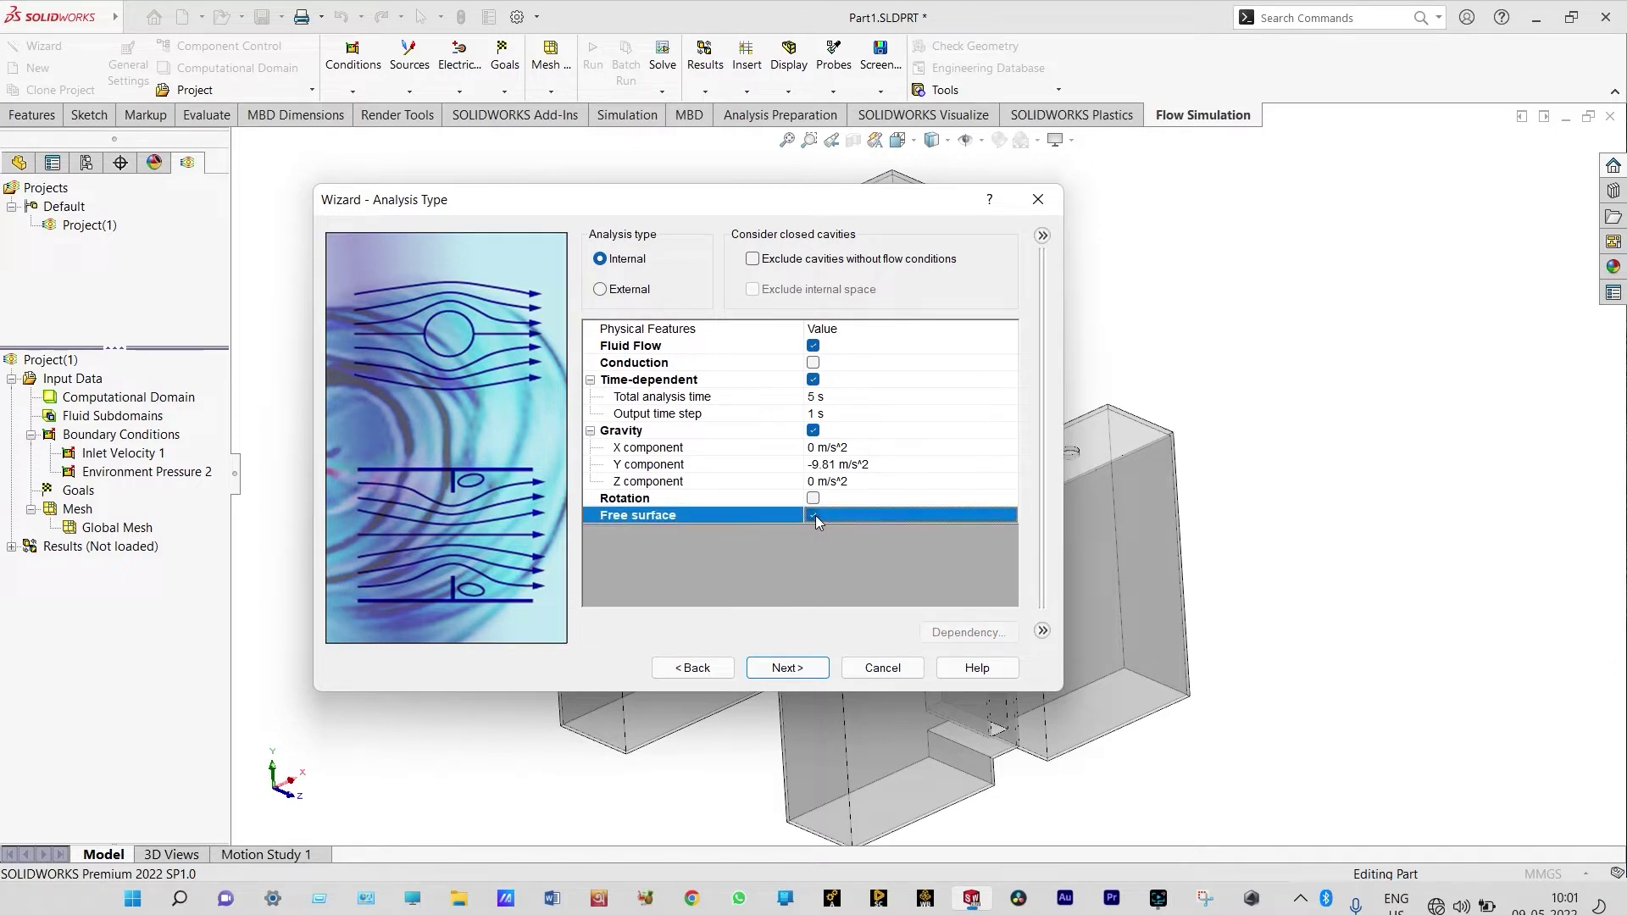
click(804, 668)
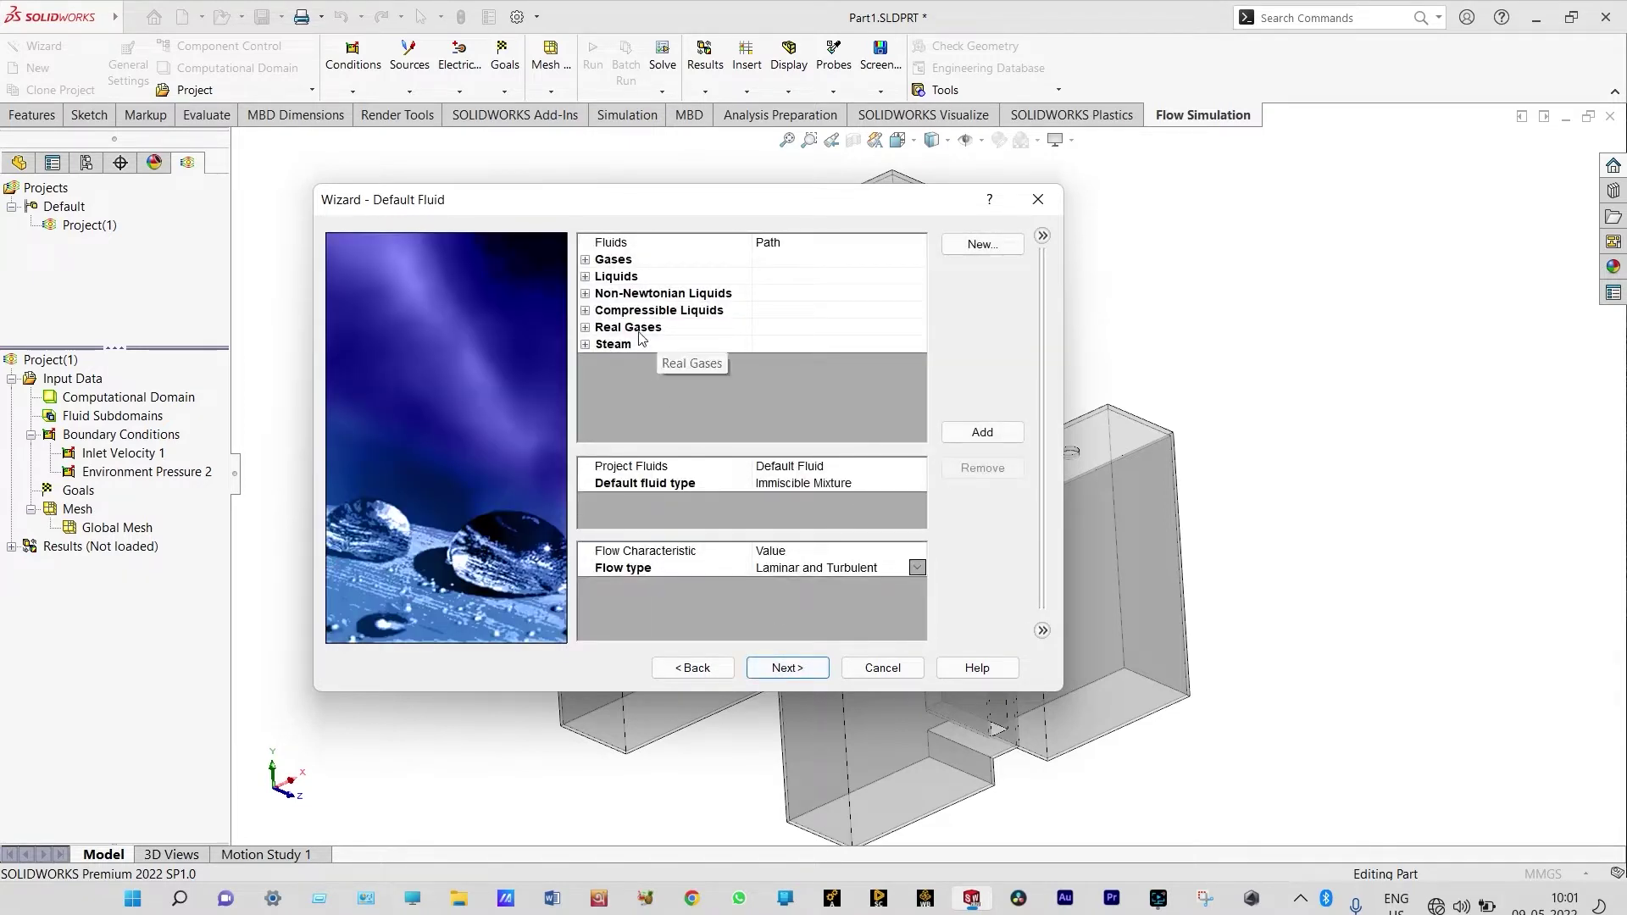
Step: Add the pre-defined gas Air to the project fluids
click(585, 261)
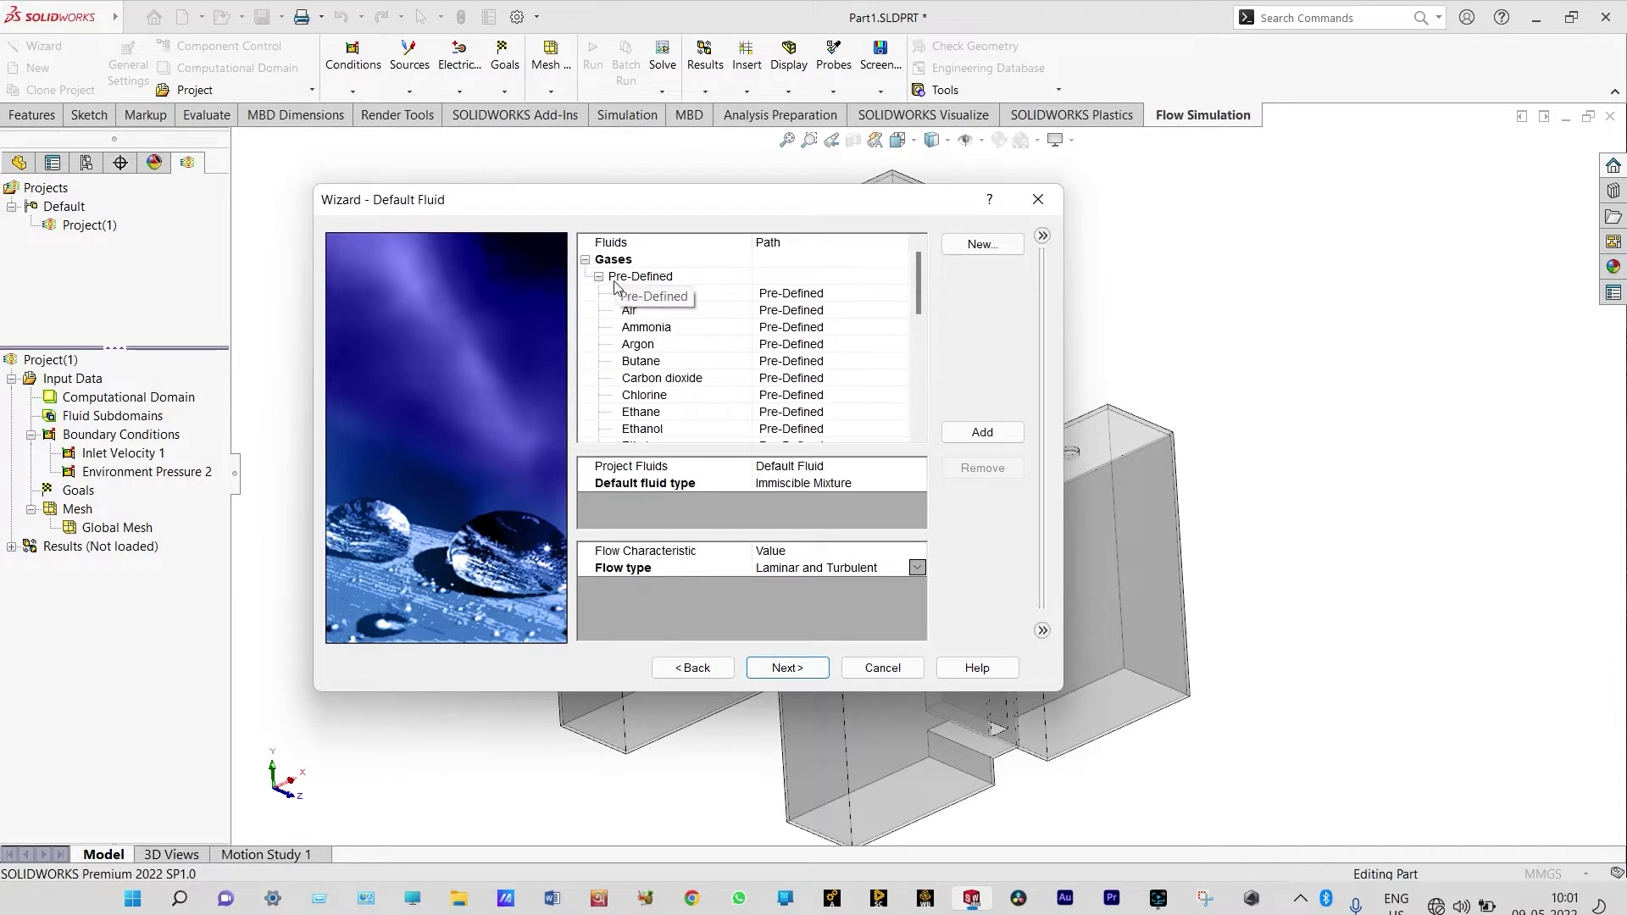
double_click(631, 314)
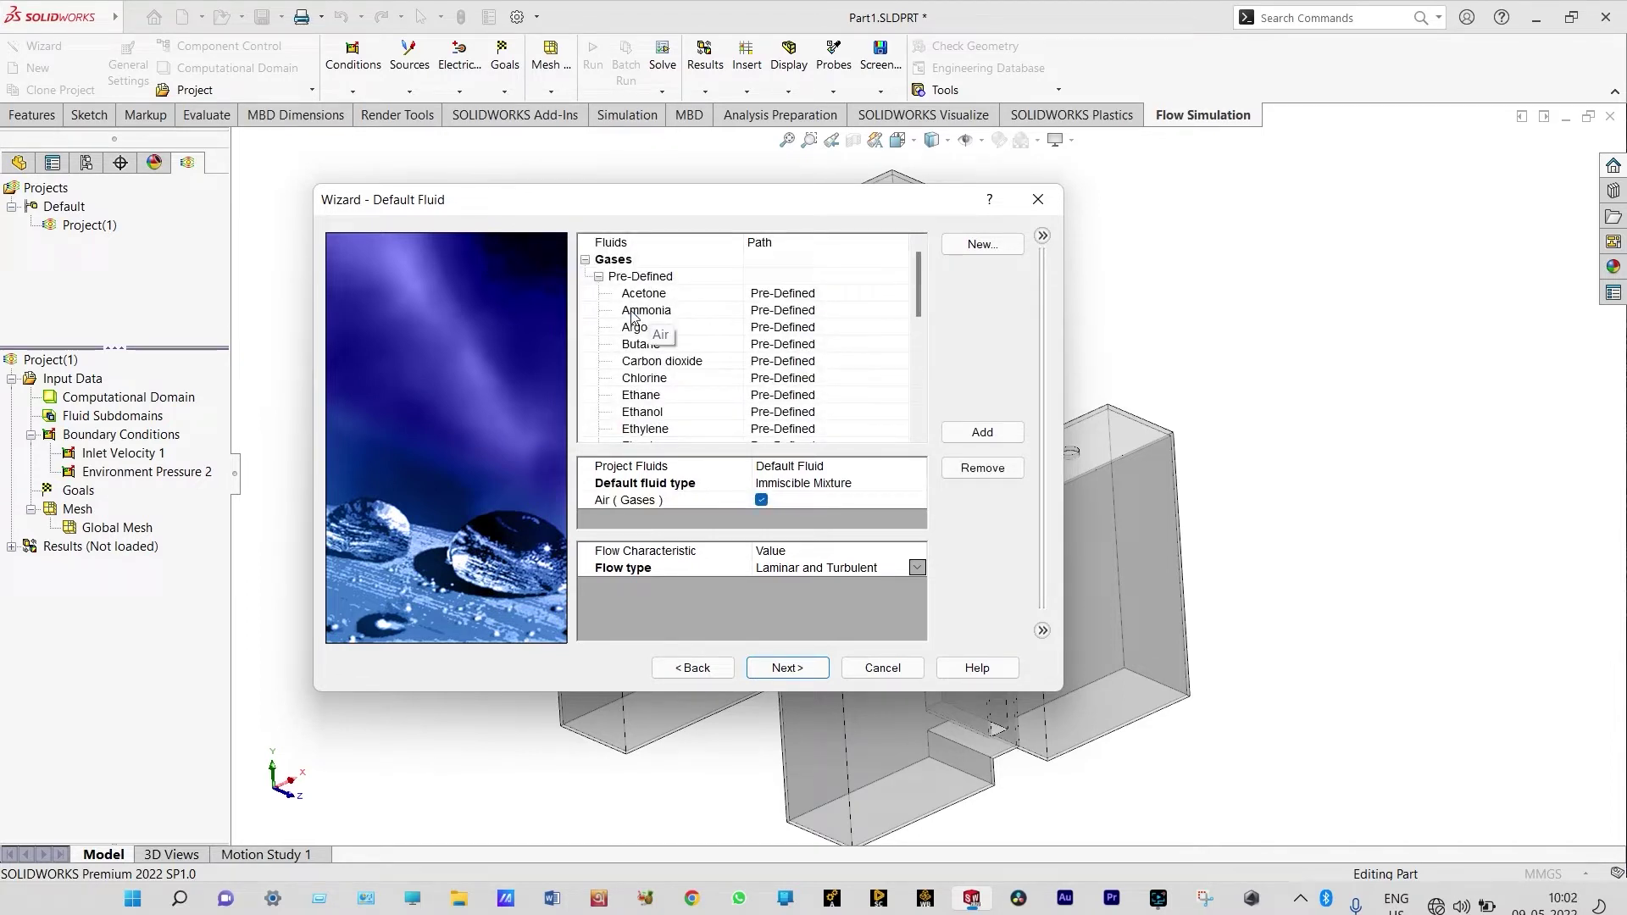
click(586, 260)
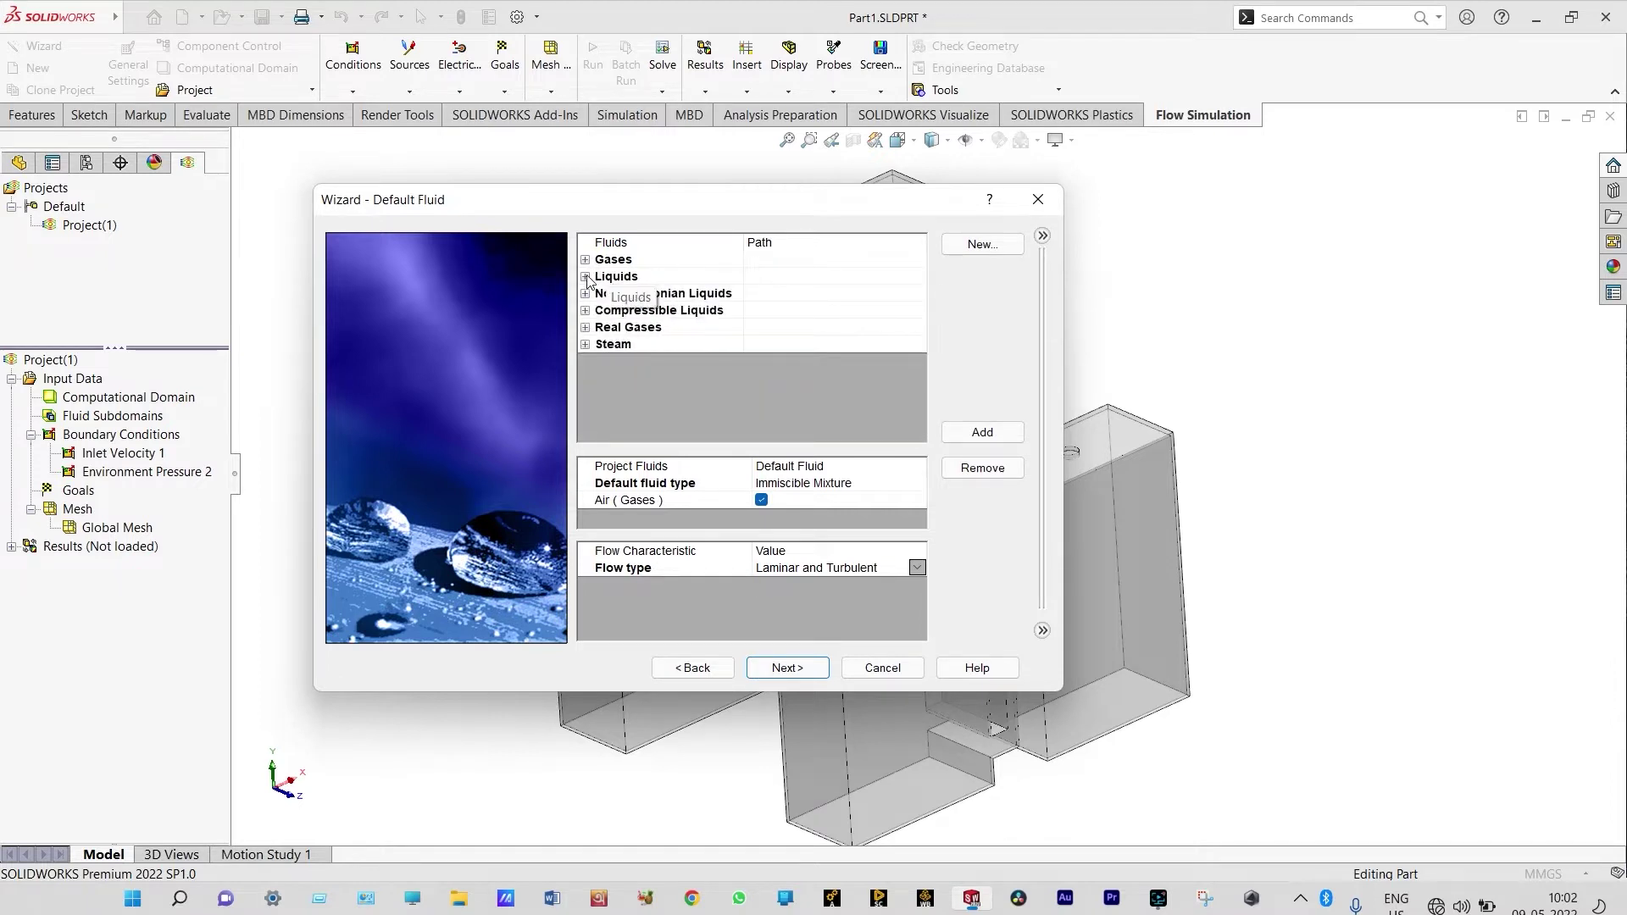
Step: Add the pre-defined liquid Water to the project fluids and enable it as a default fluid alongside air
click(586, 277)
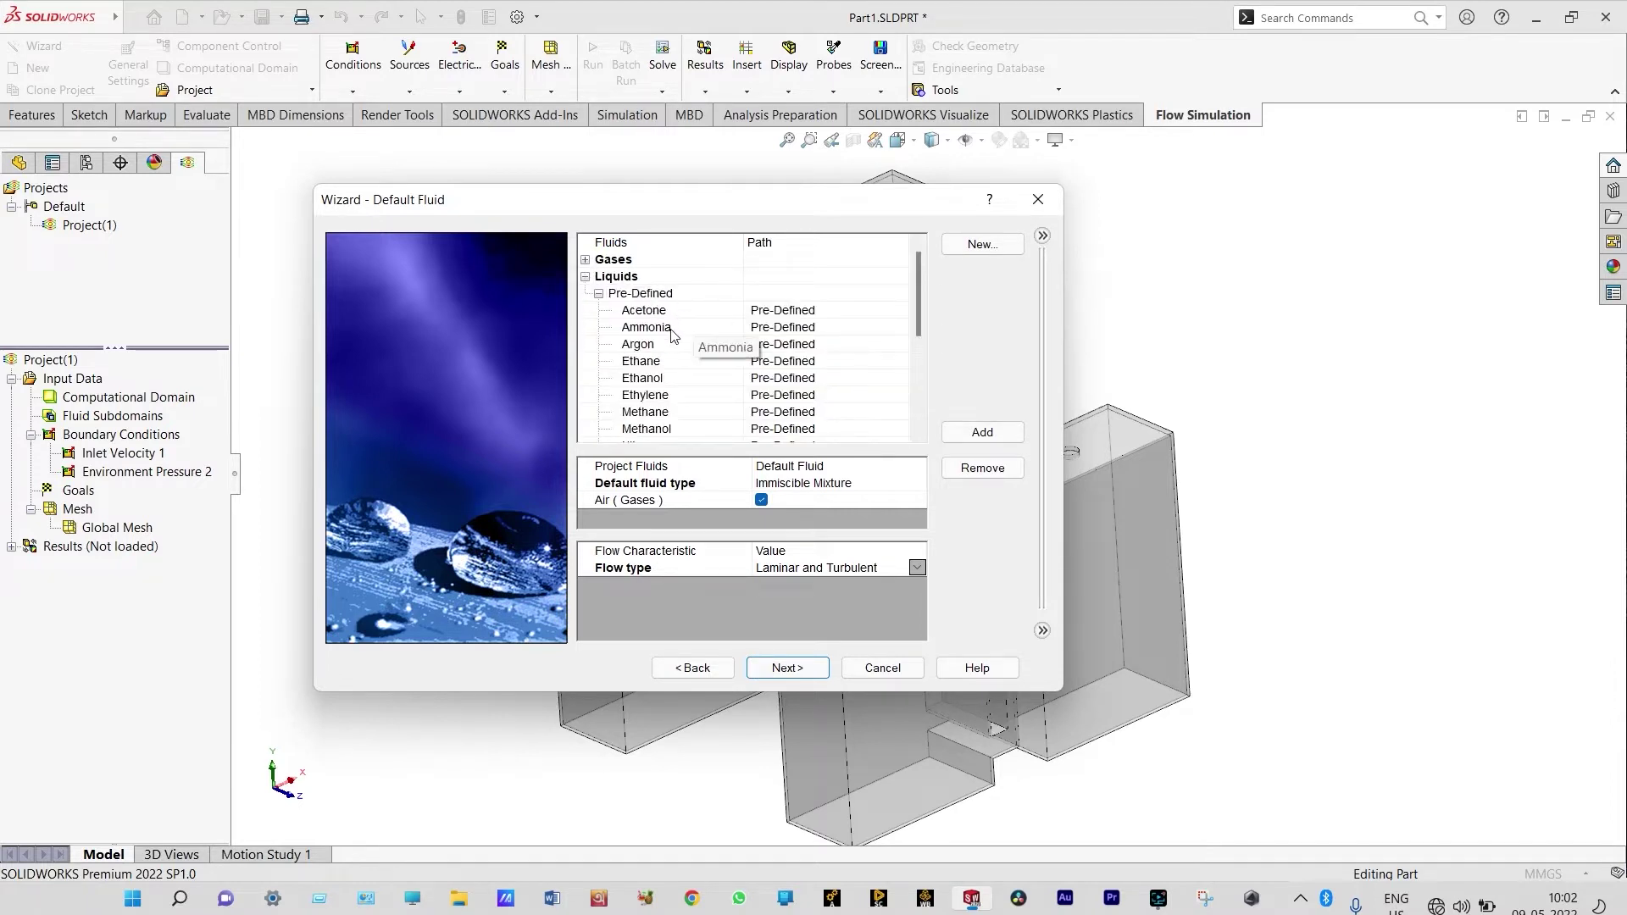
scroll(918, 434, down, 3)
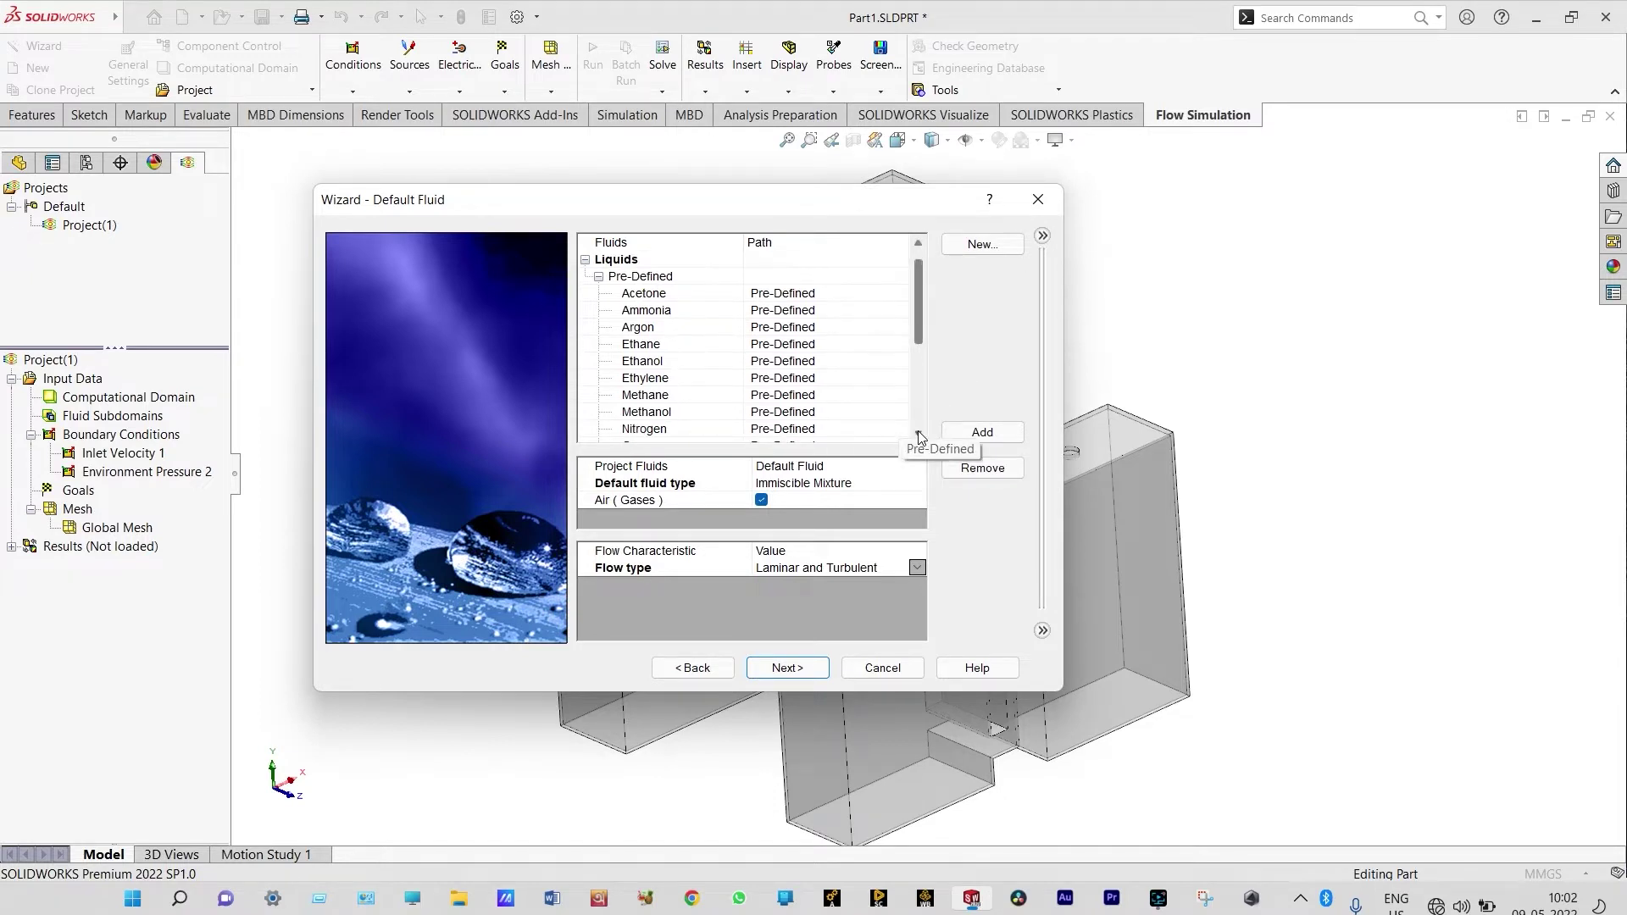
click(903, 430)
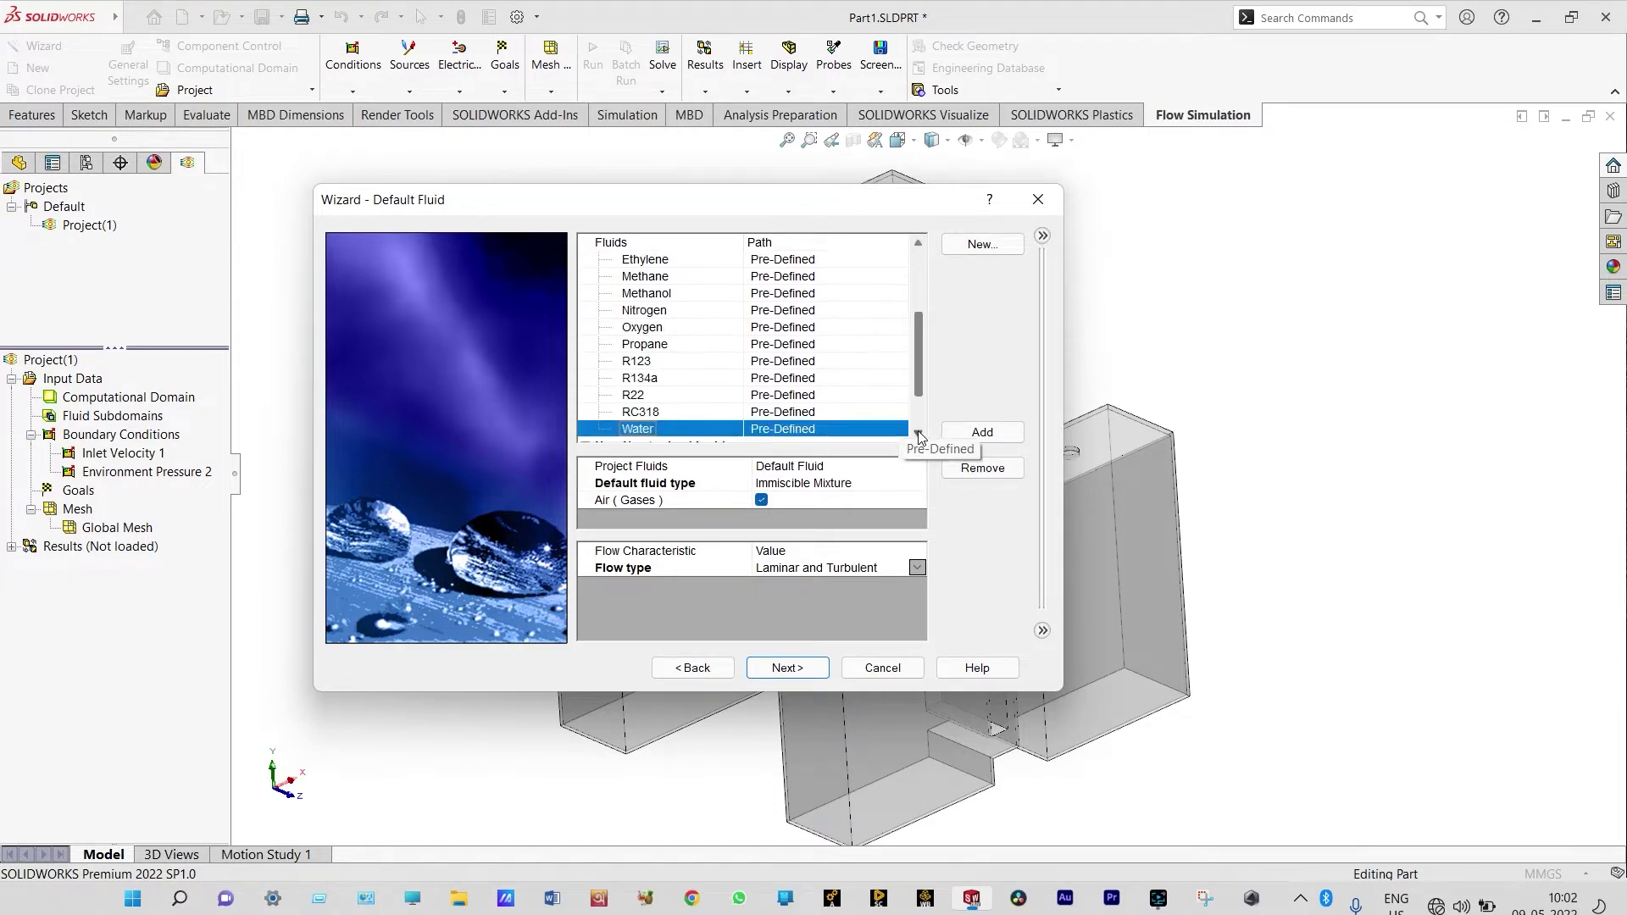
double_click(702, 430)
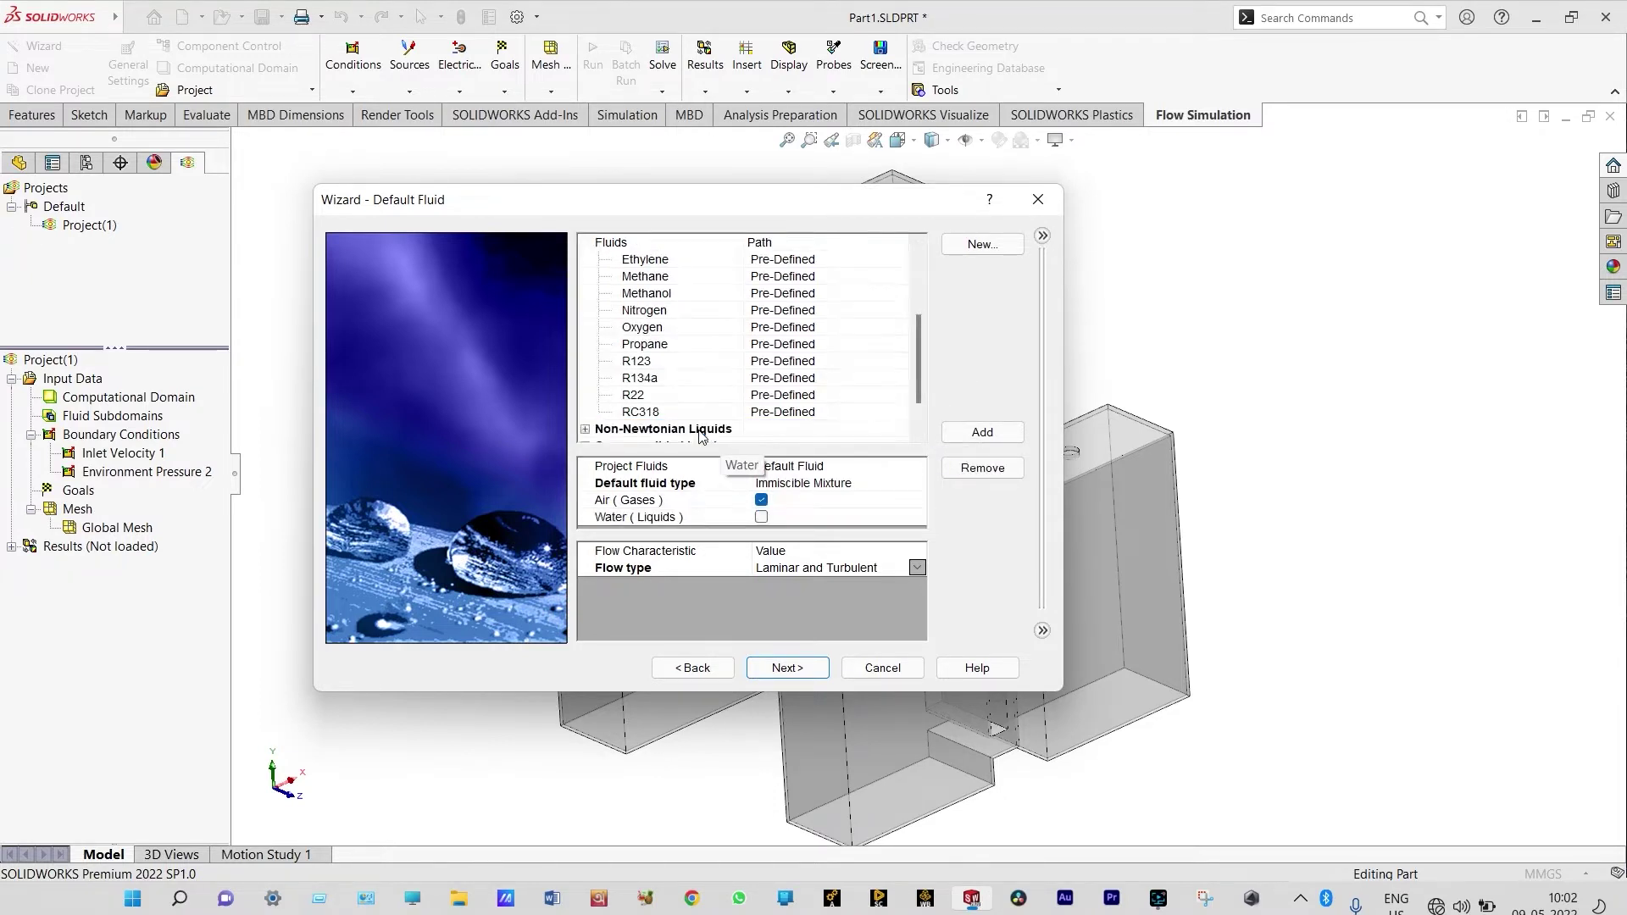
click(761, 518)
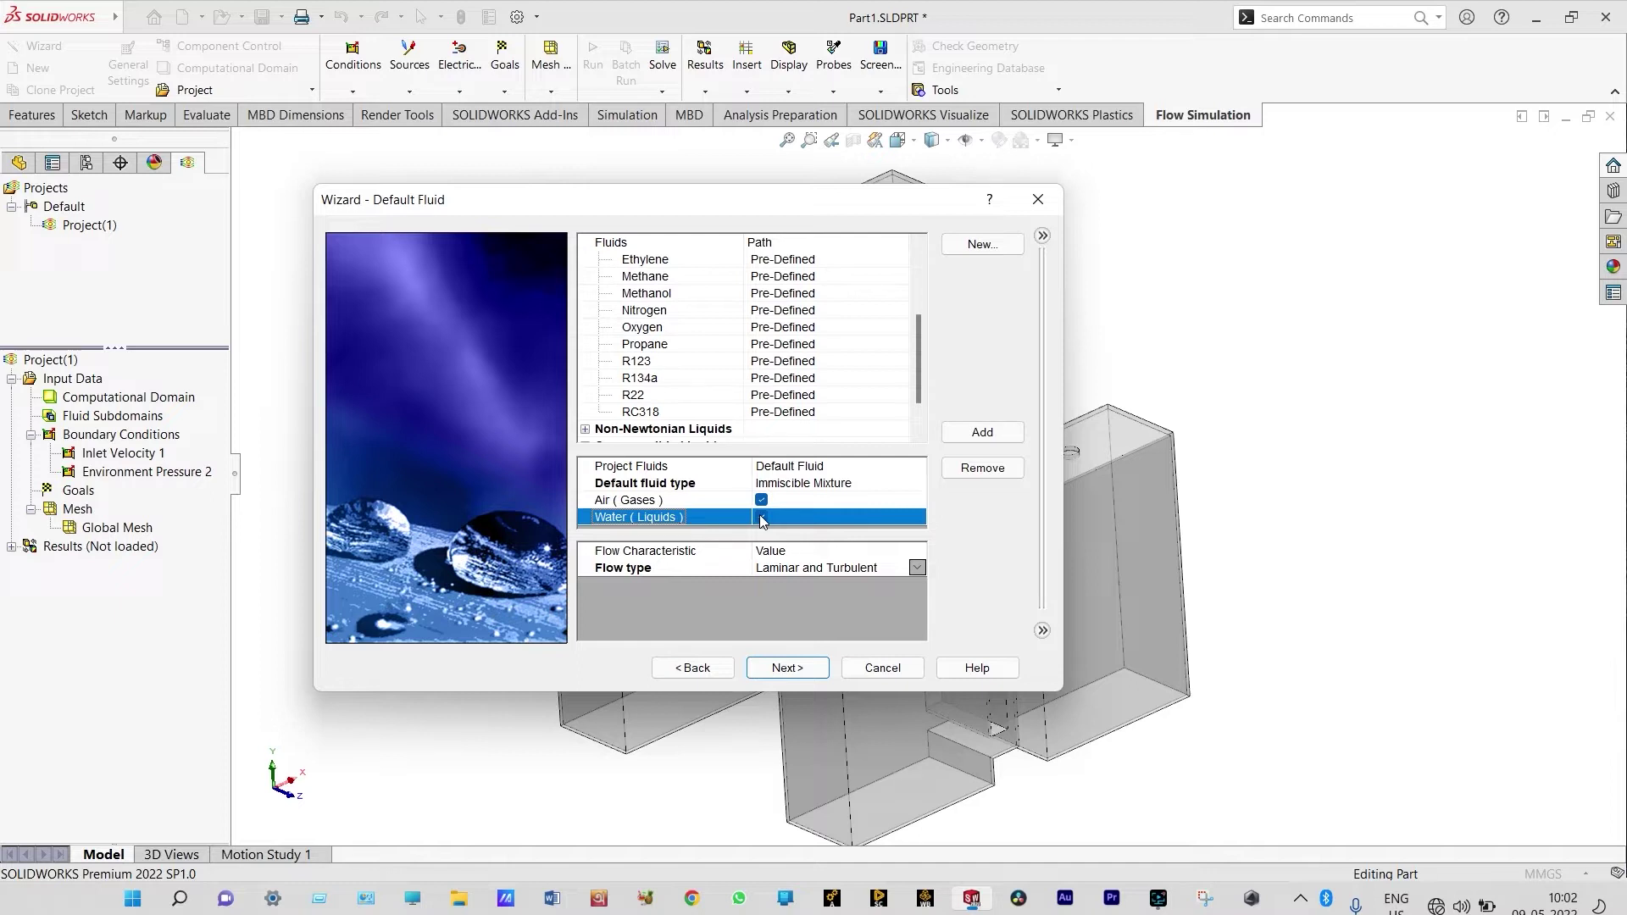
click(762, 517)
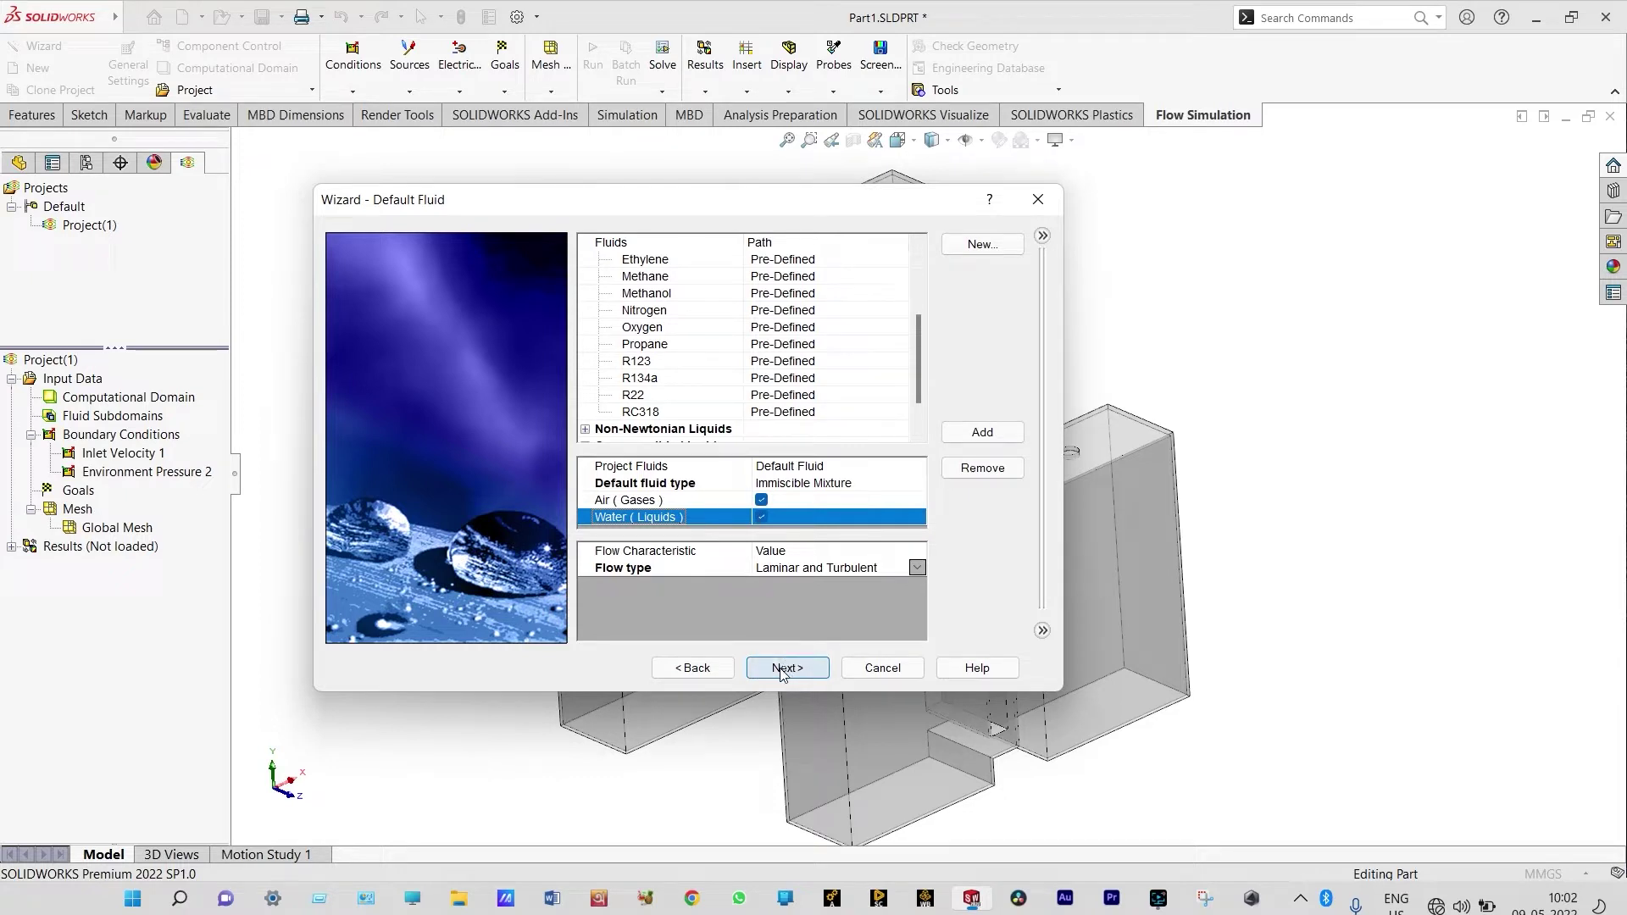
click(783, 670)
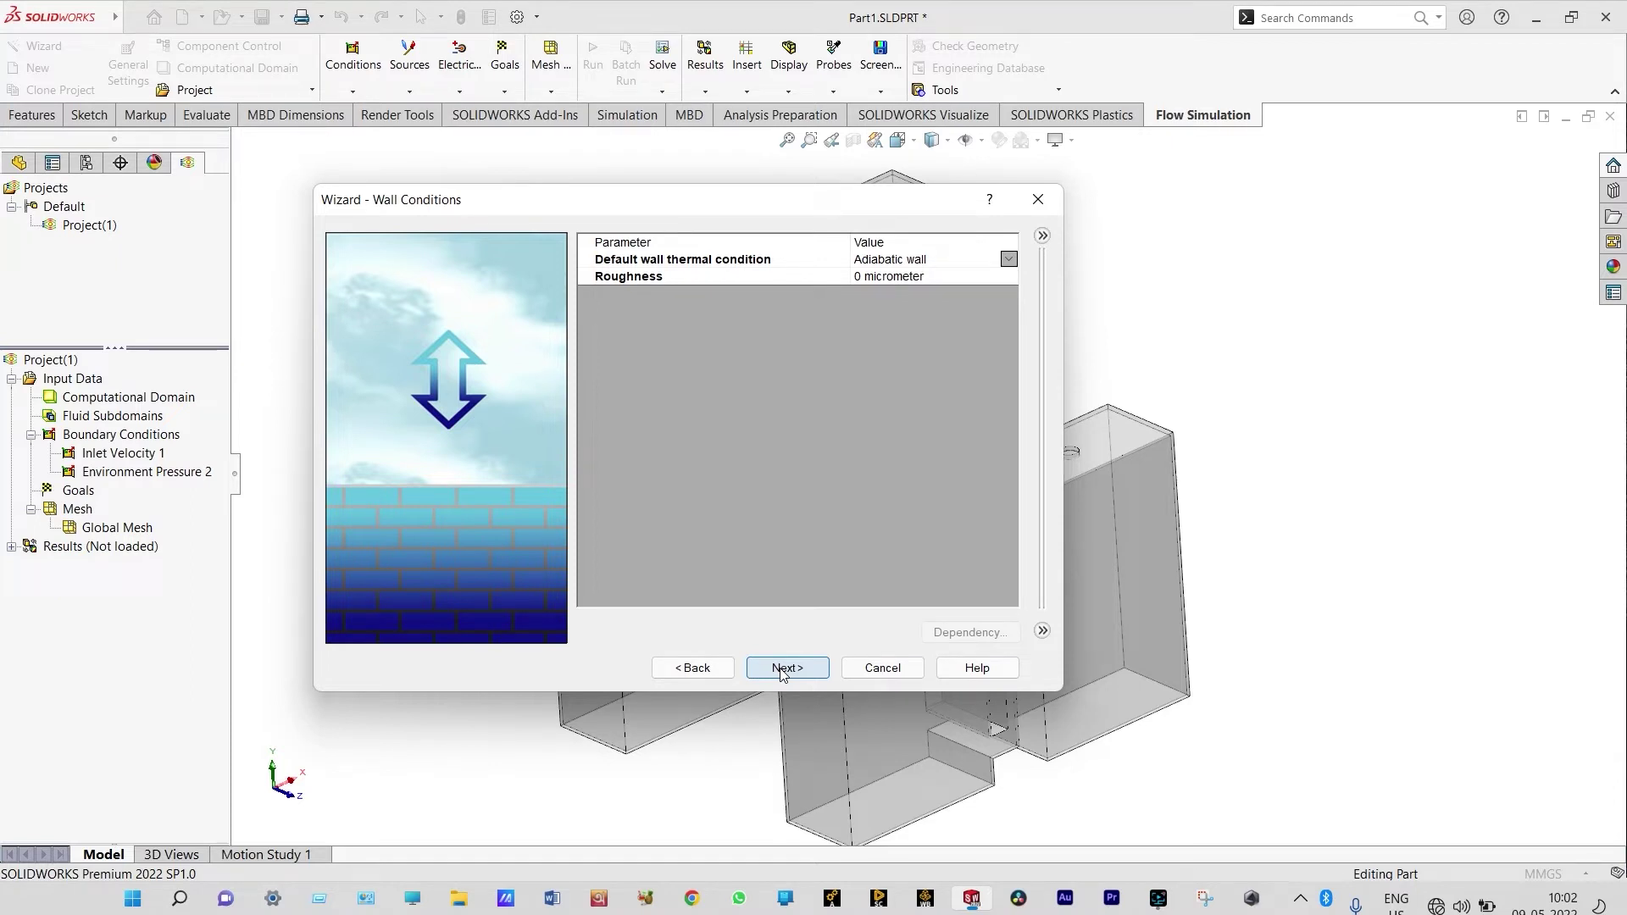
Step: Accept the default wall conditions and finish the project with an initial temperature of 20 °C and Air as the initial fluid
click(782, 670)
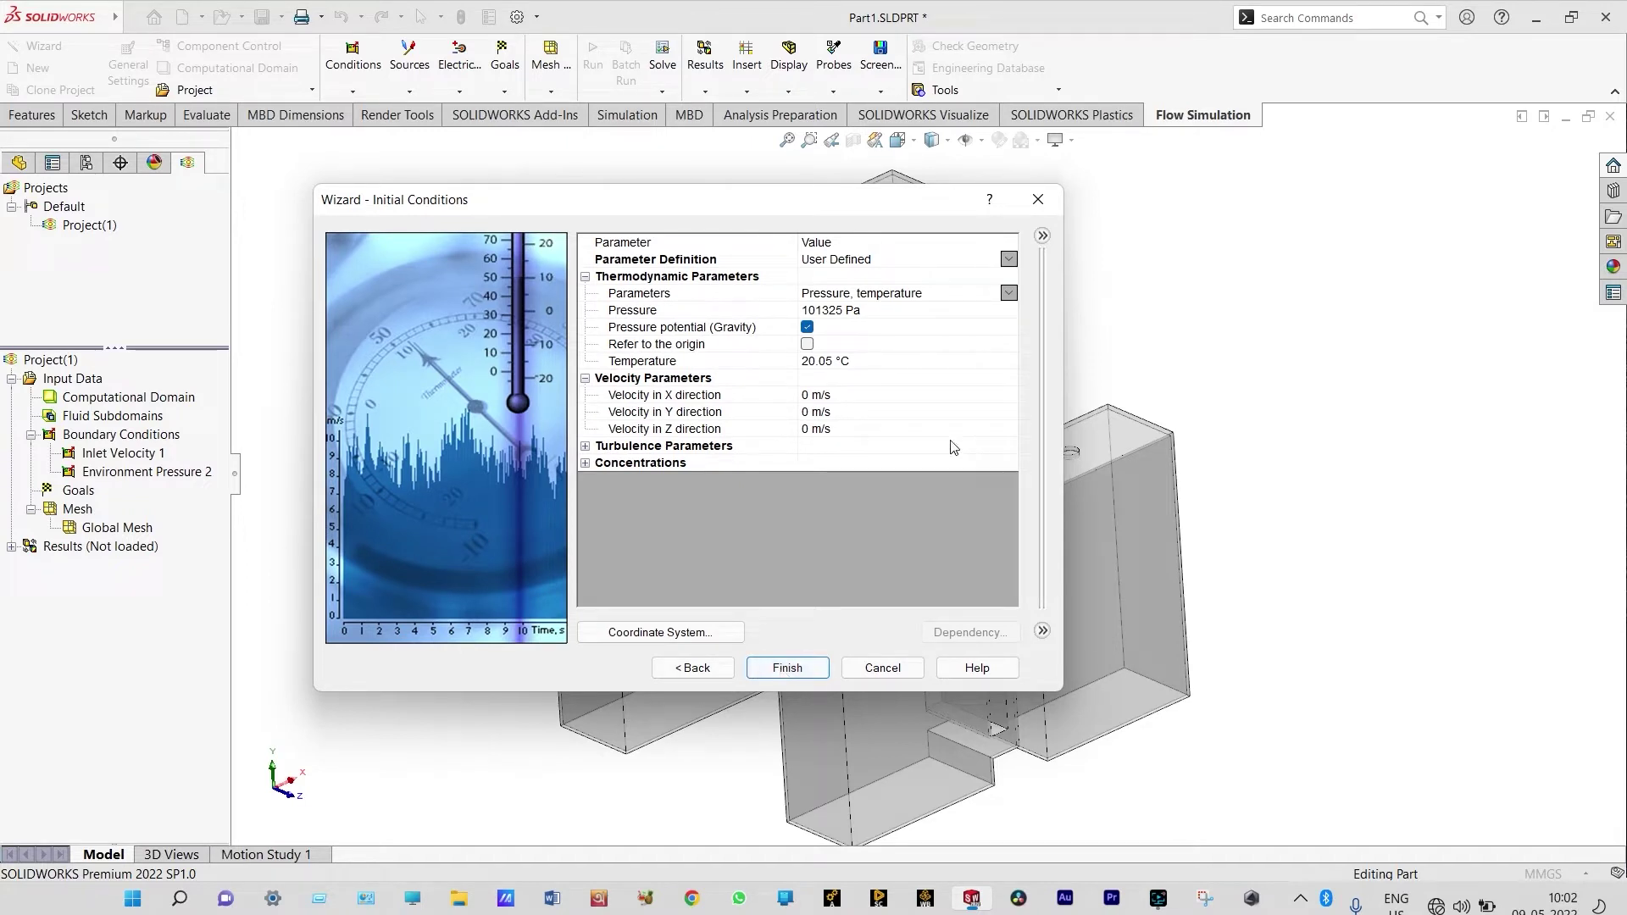
click(832, 362)
click(832, 362)
key(BackSpace)
click(585, 463)
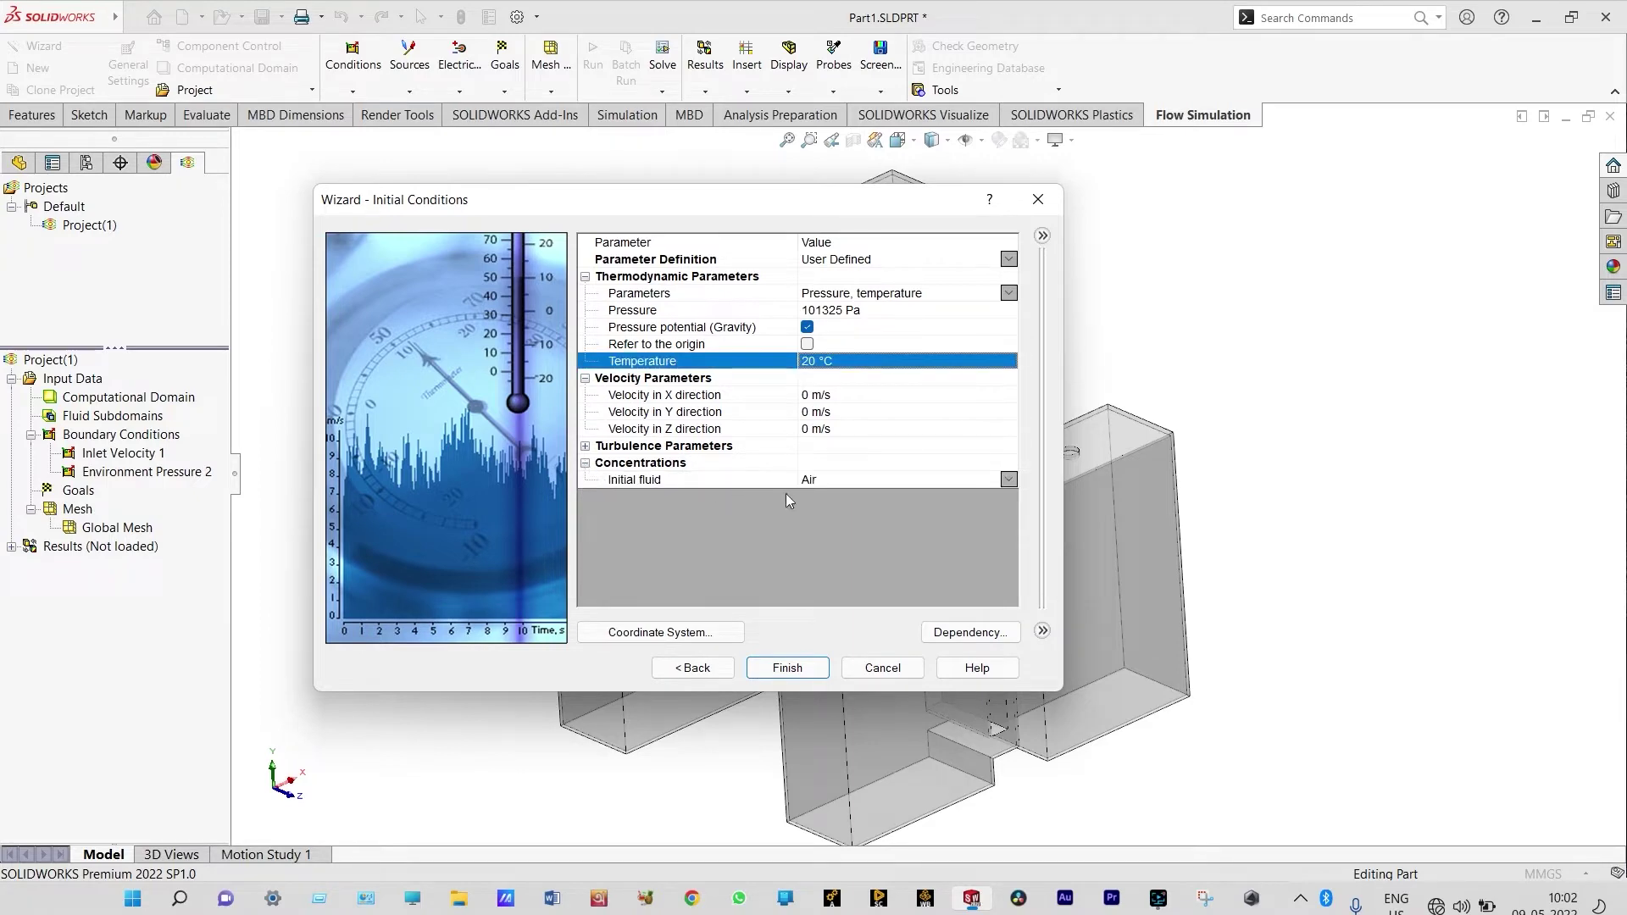
click(789, 669)
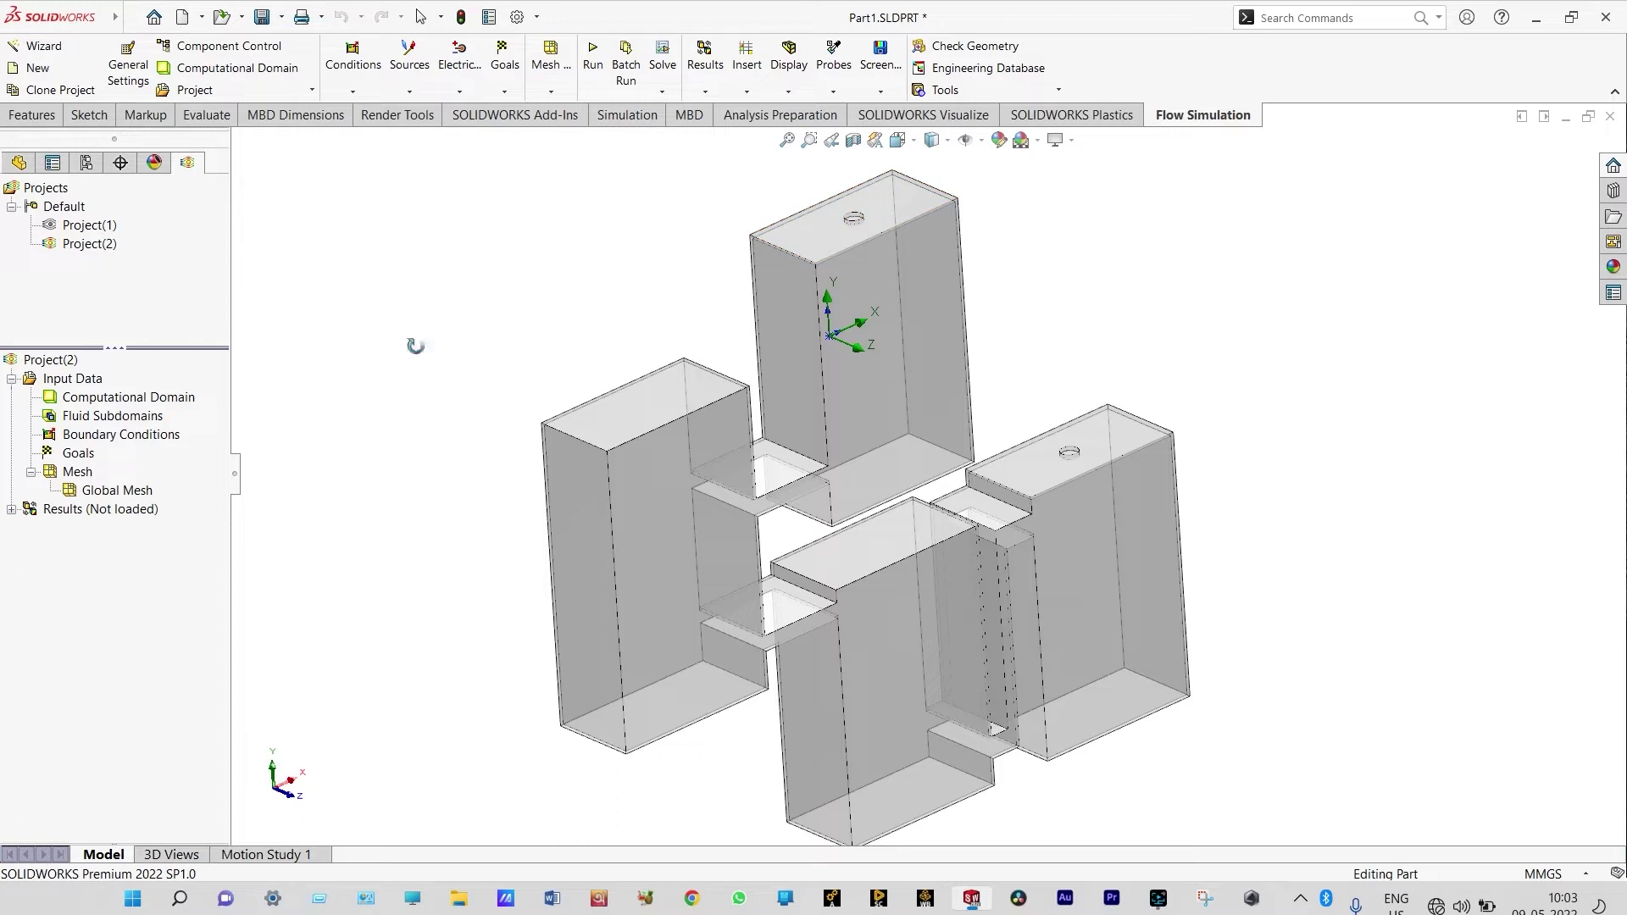
Step: Begin a boundary condition of type Inlet Velocity and set its substance concentration to Water
click(199, 450)
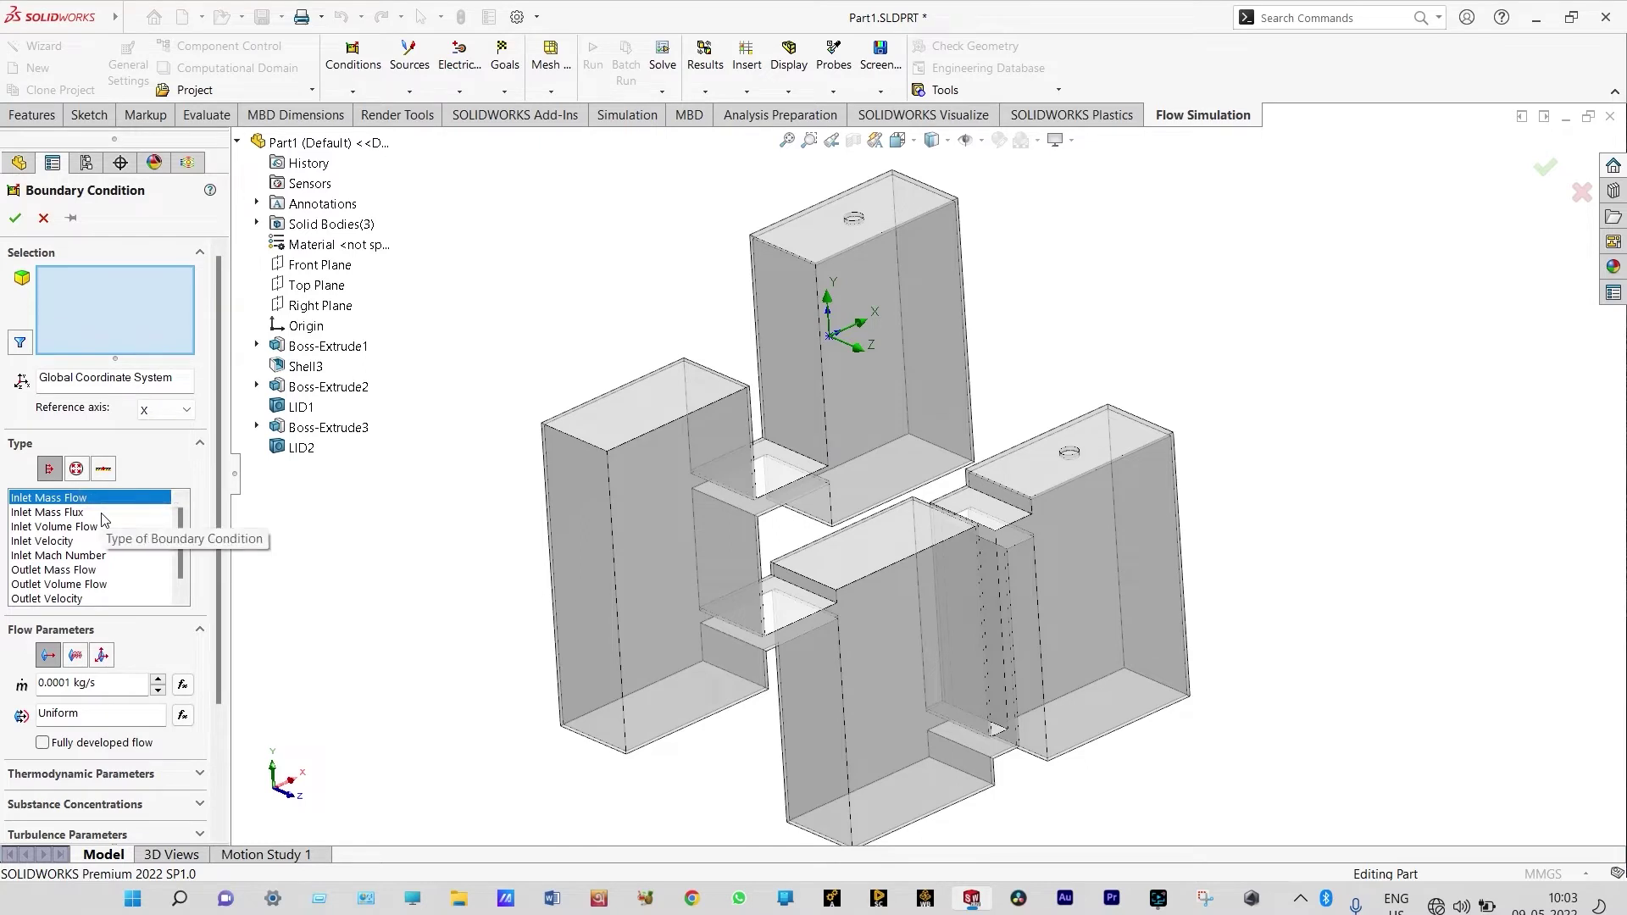
click(51, 542)
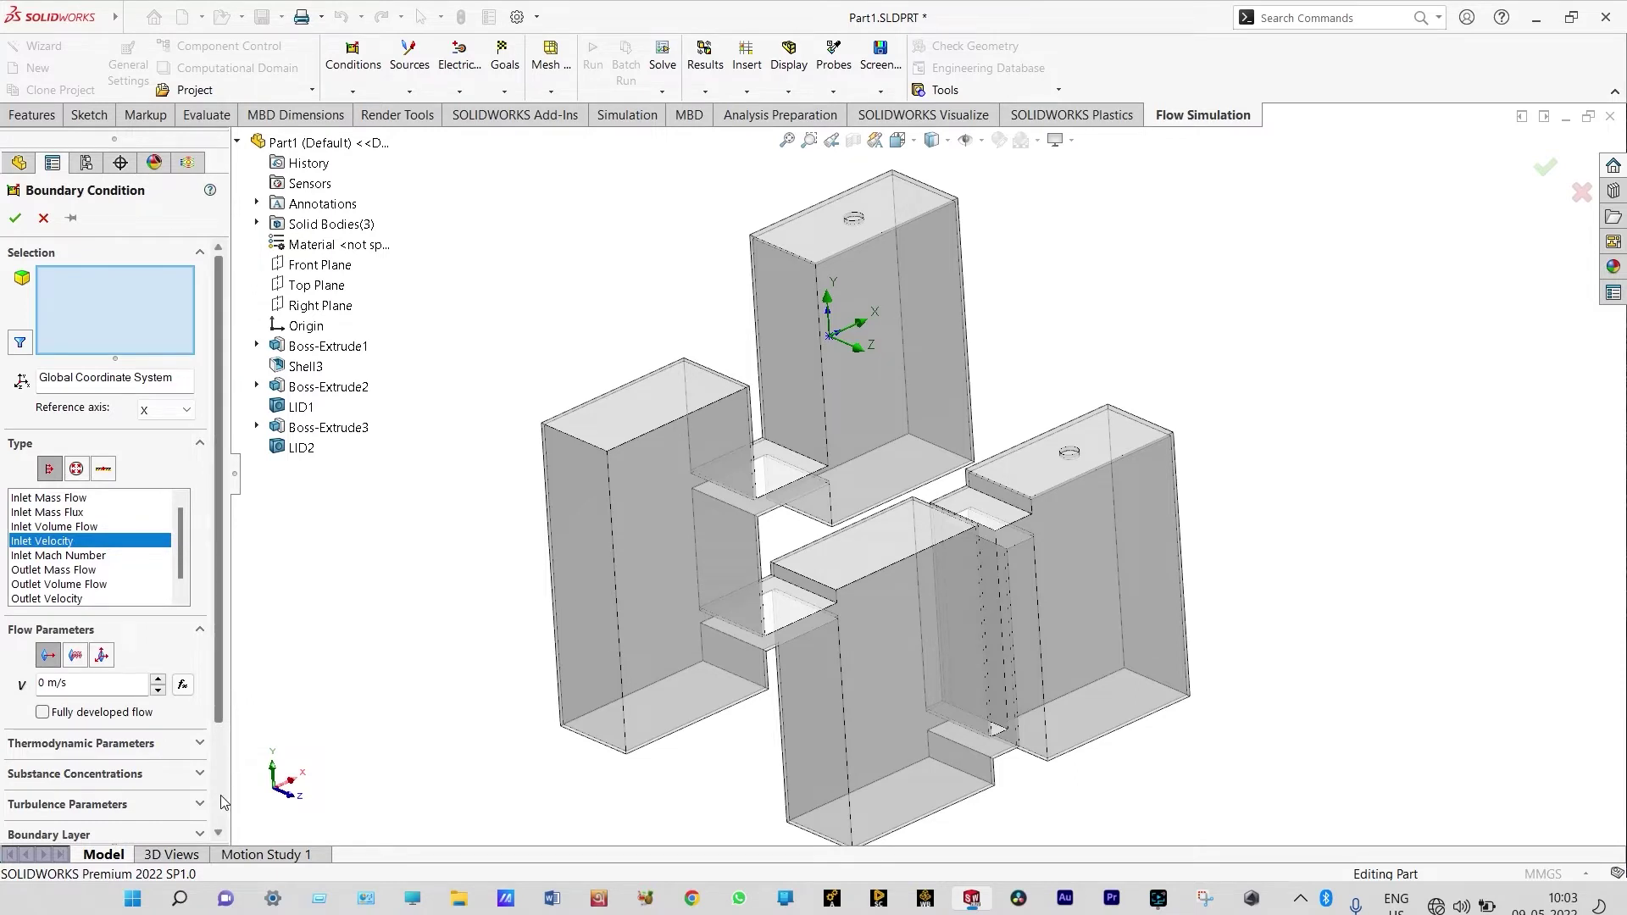
click(220, 837)
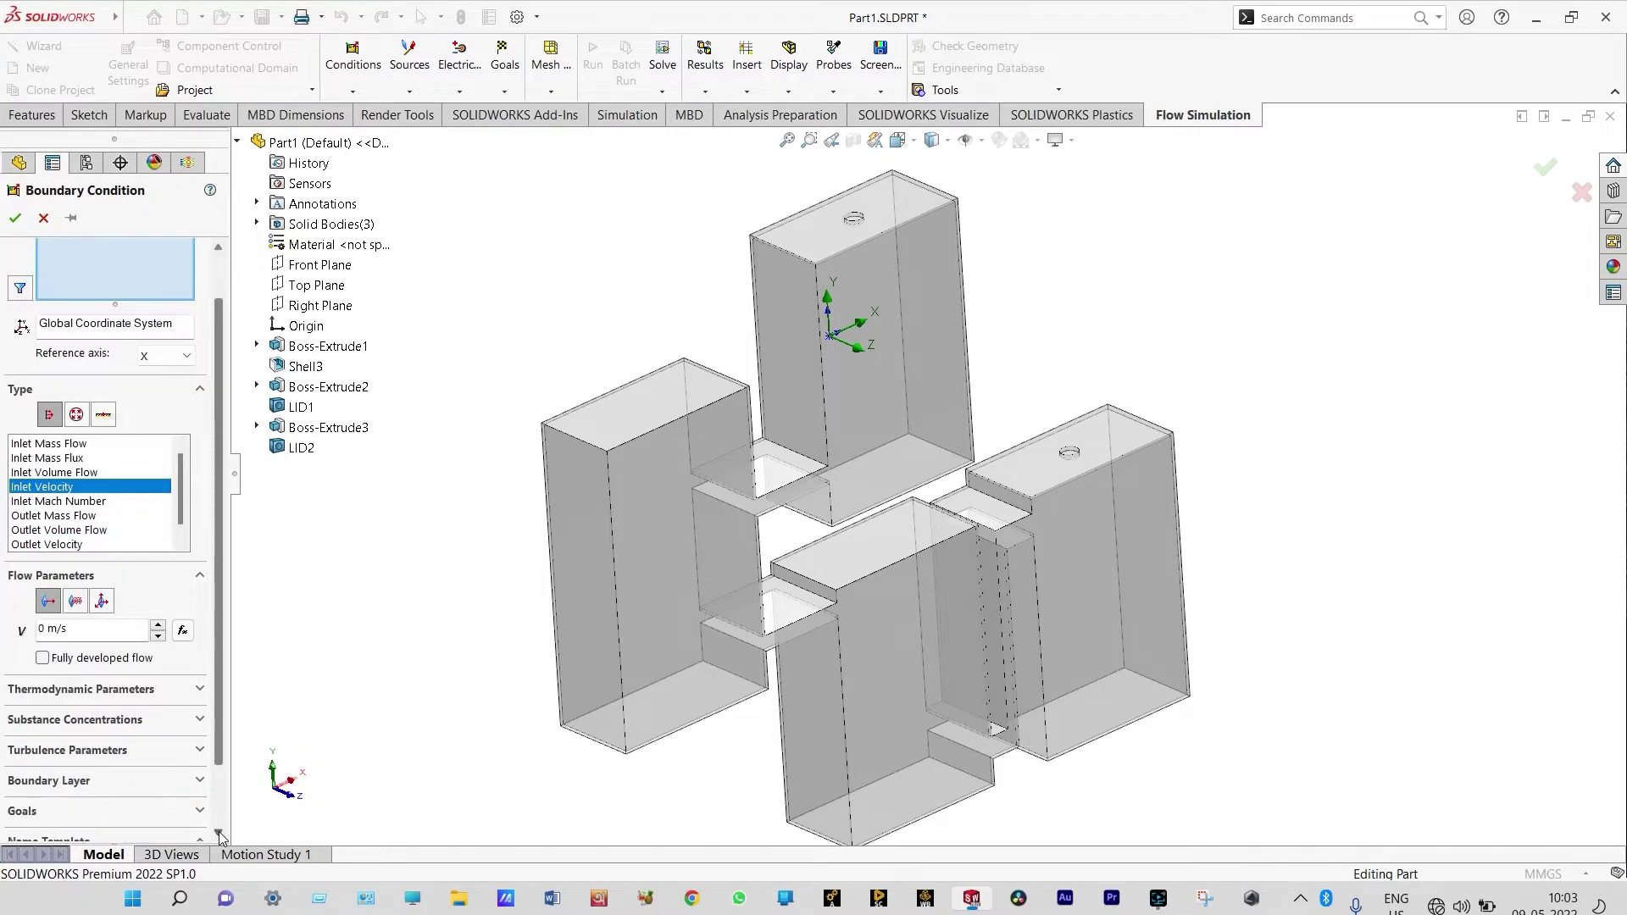
click(220, 837)
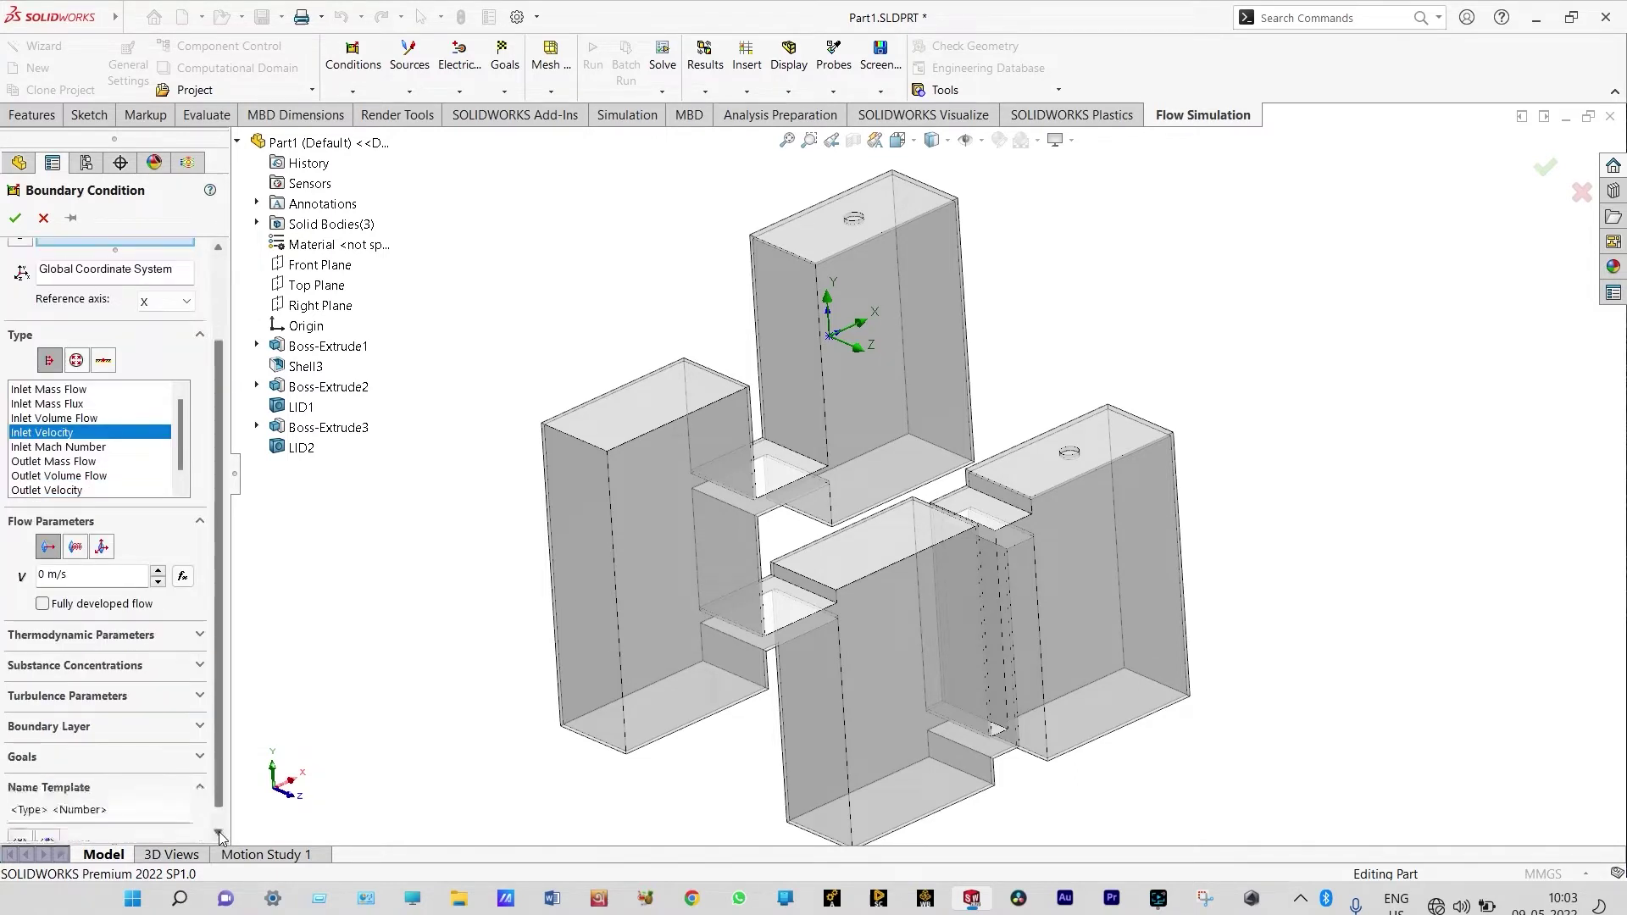
click(200, 666)
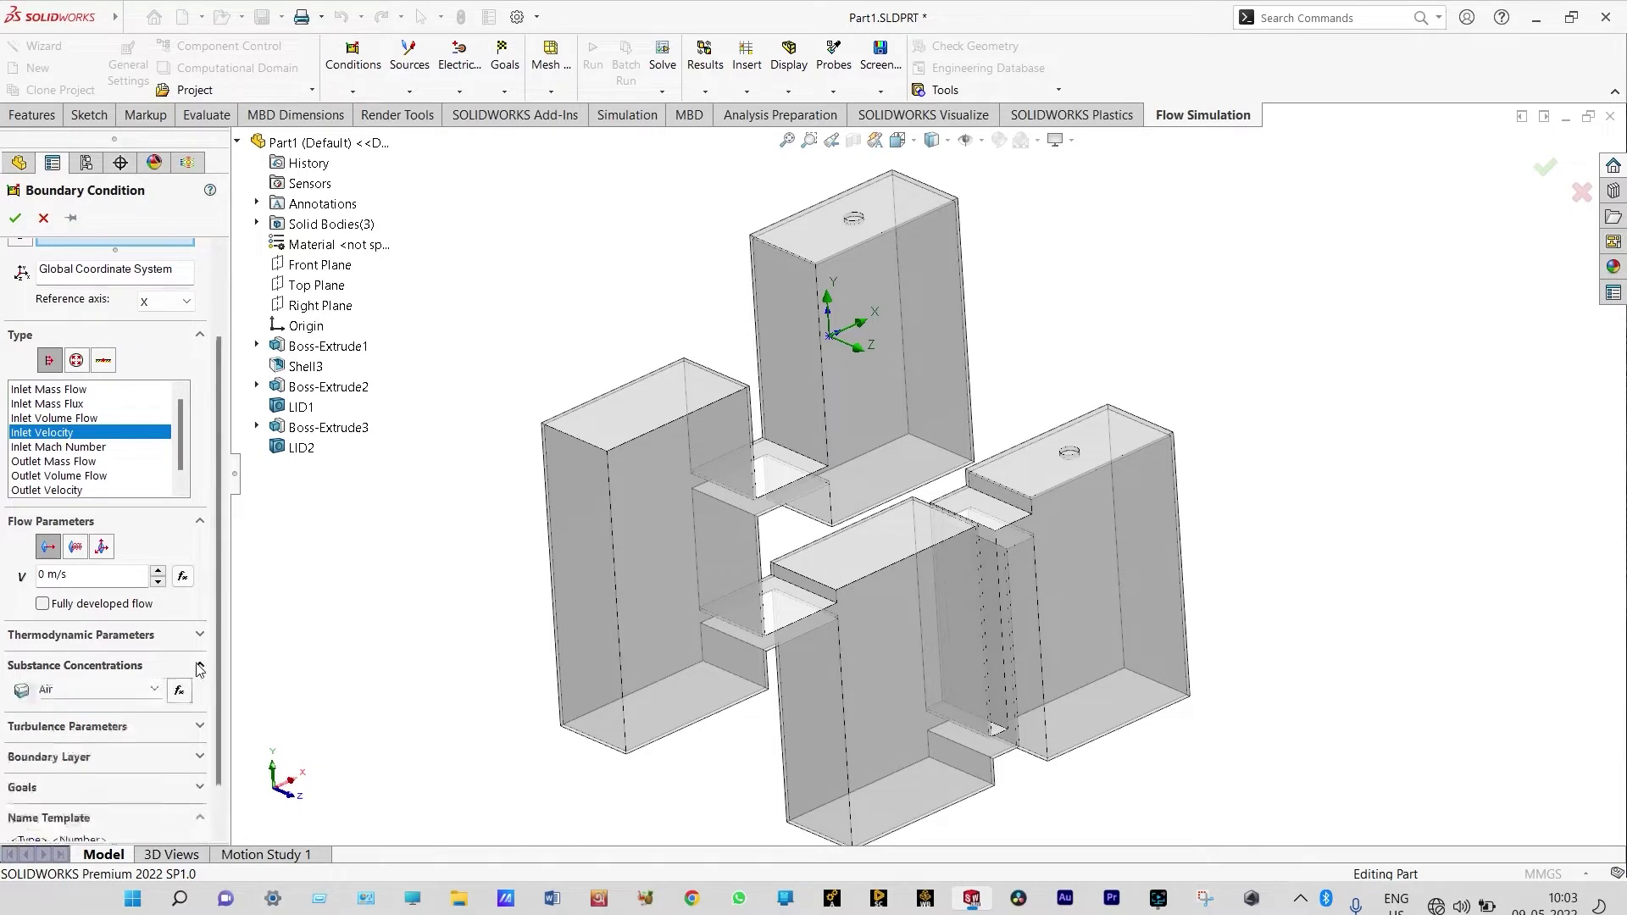
click(158, 690)
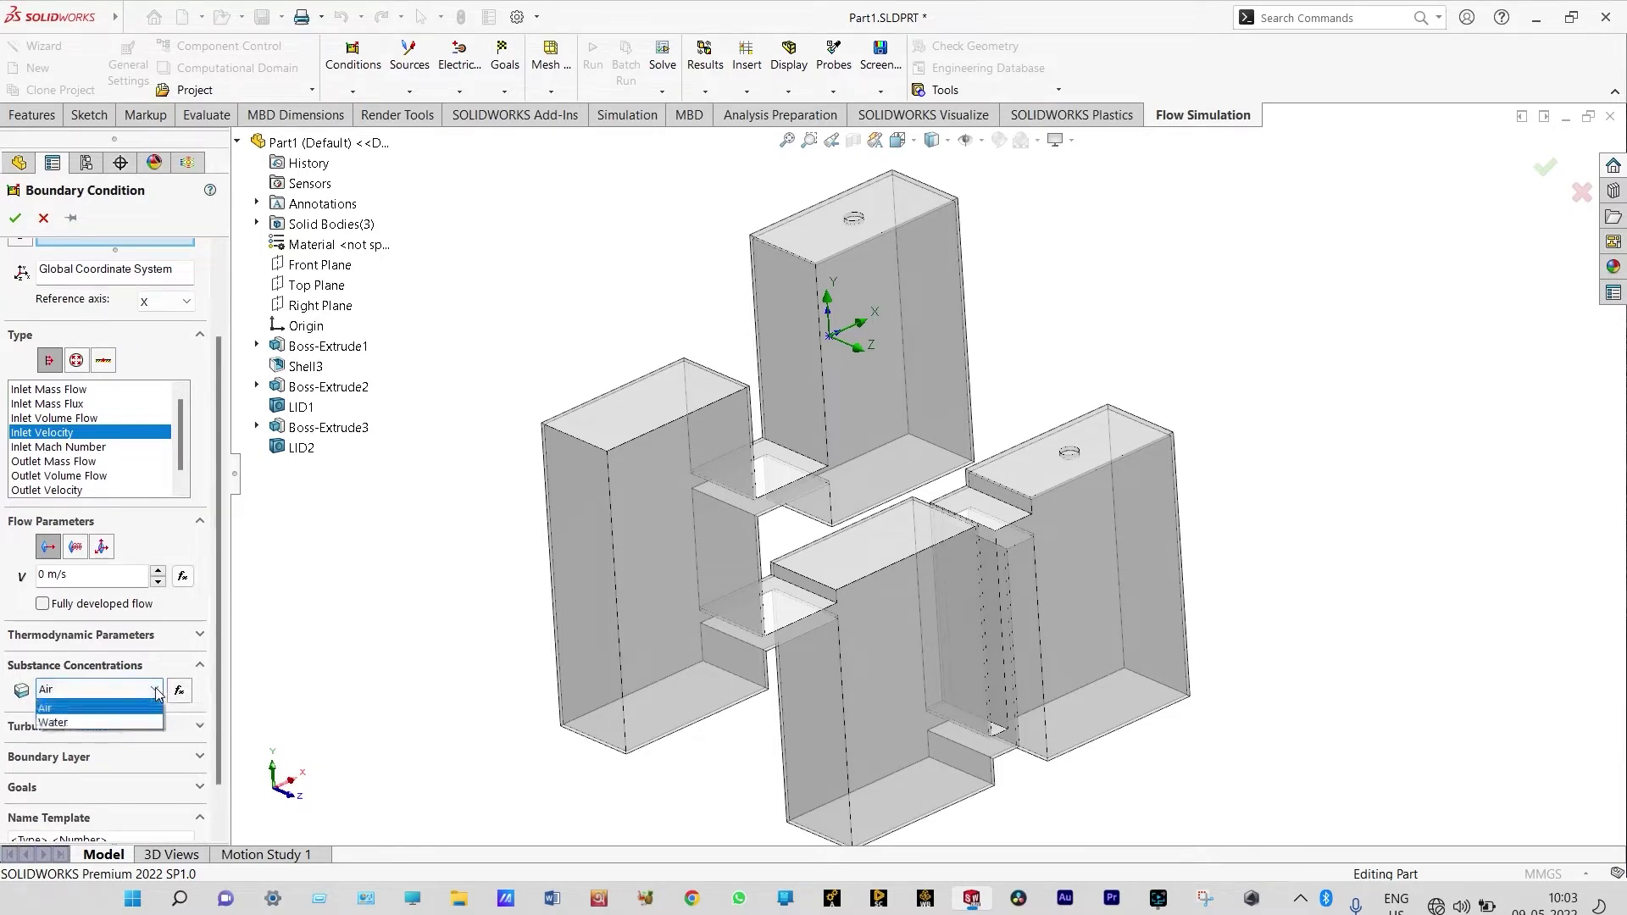
click(124, 722)
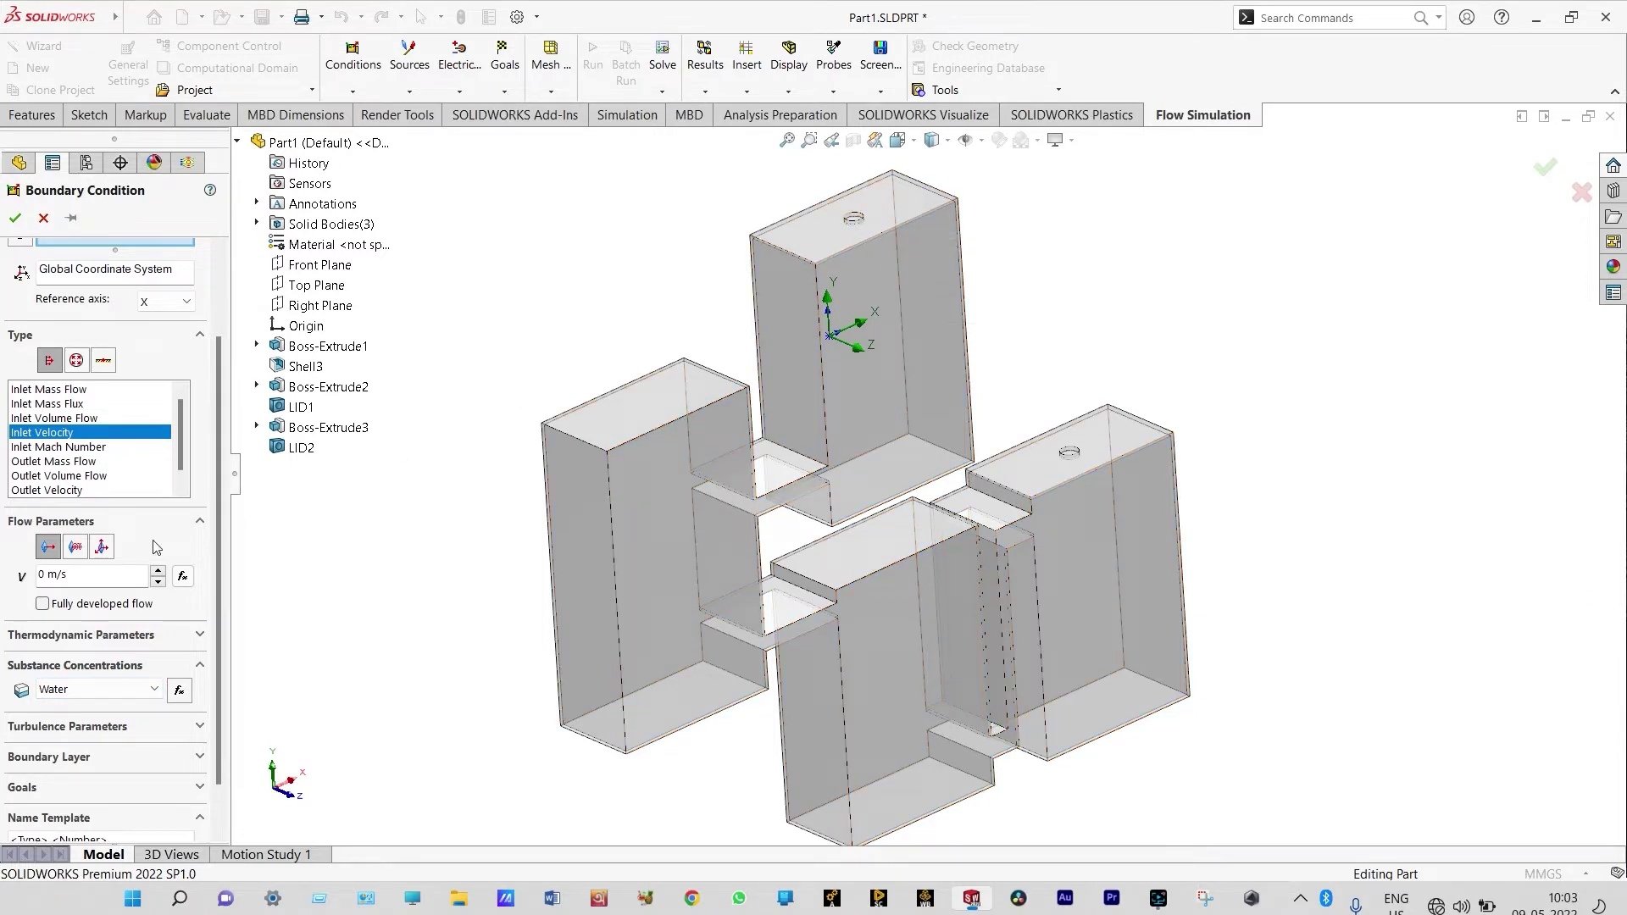
Step: Set the inlet velocity to 0.1 m/s, apply it to LID1 on the upper chamber and accept the boundary condition
click(43, 575)
text(.1)
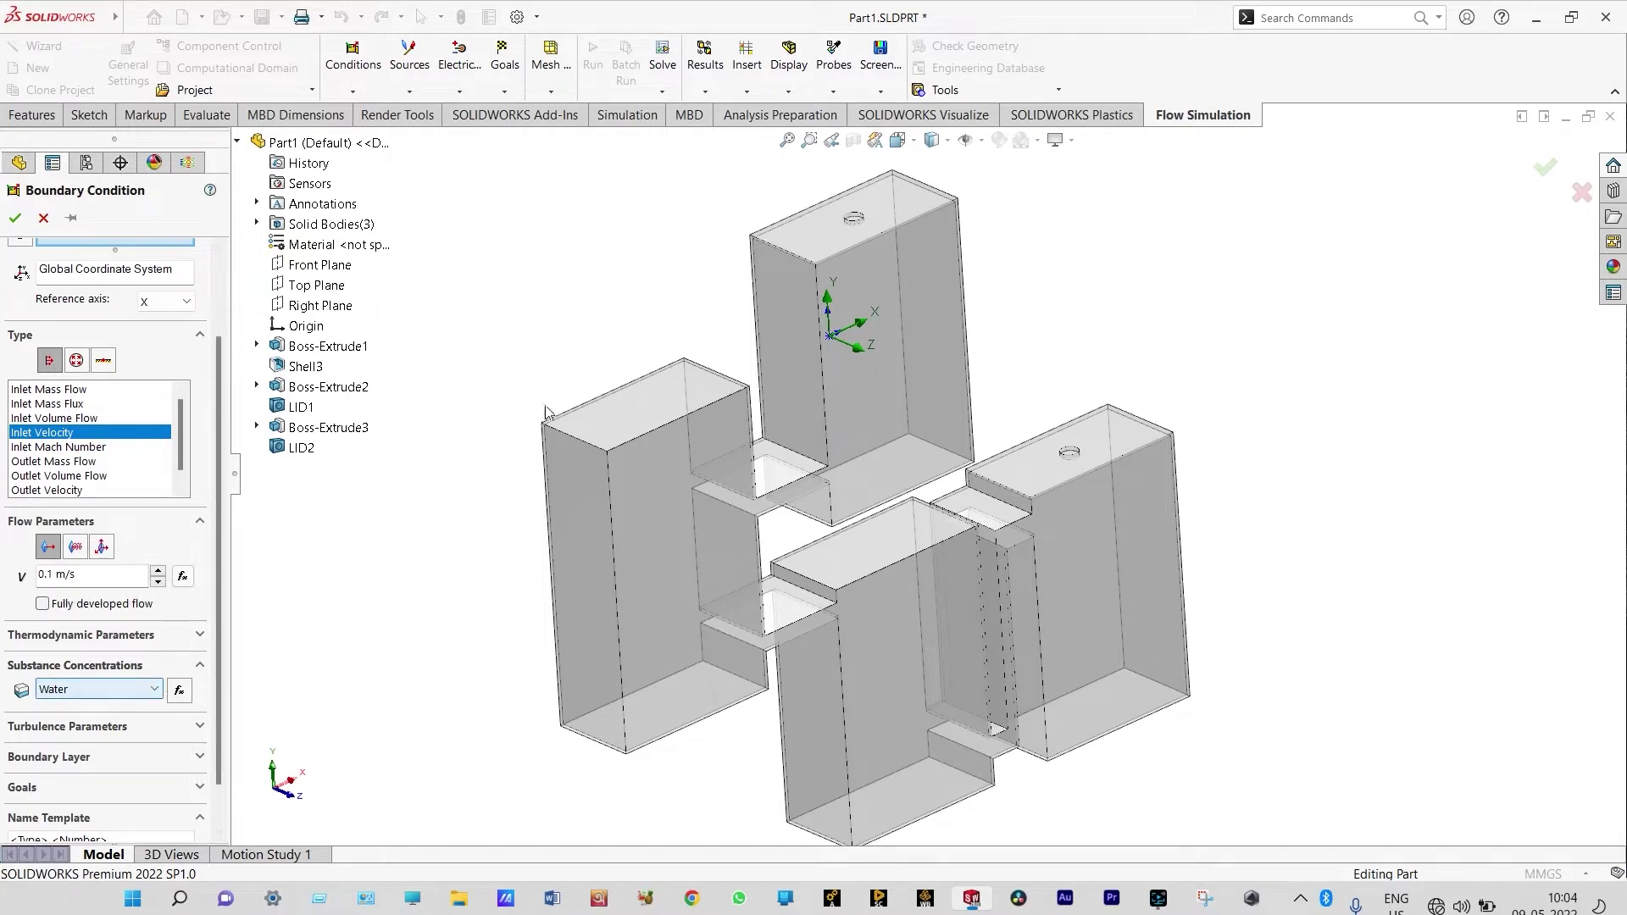
right_click(853, 222)
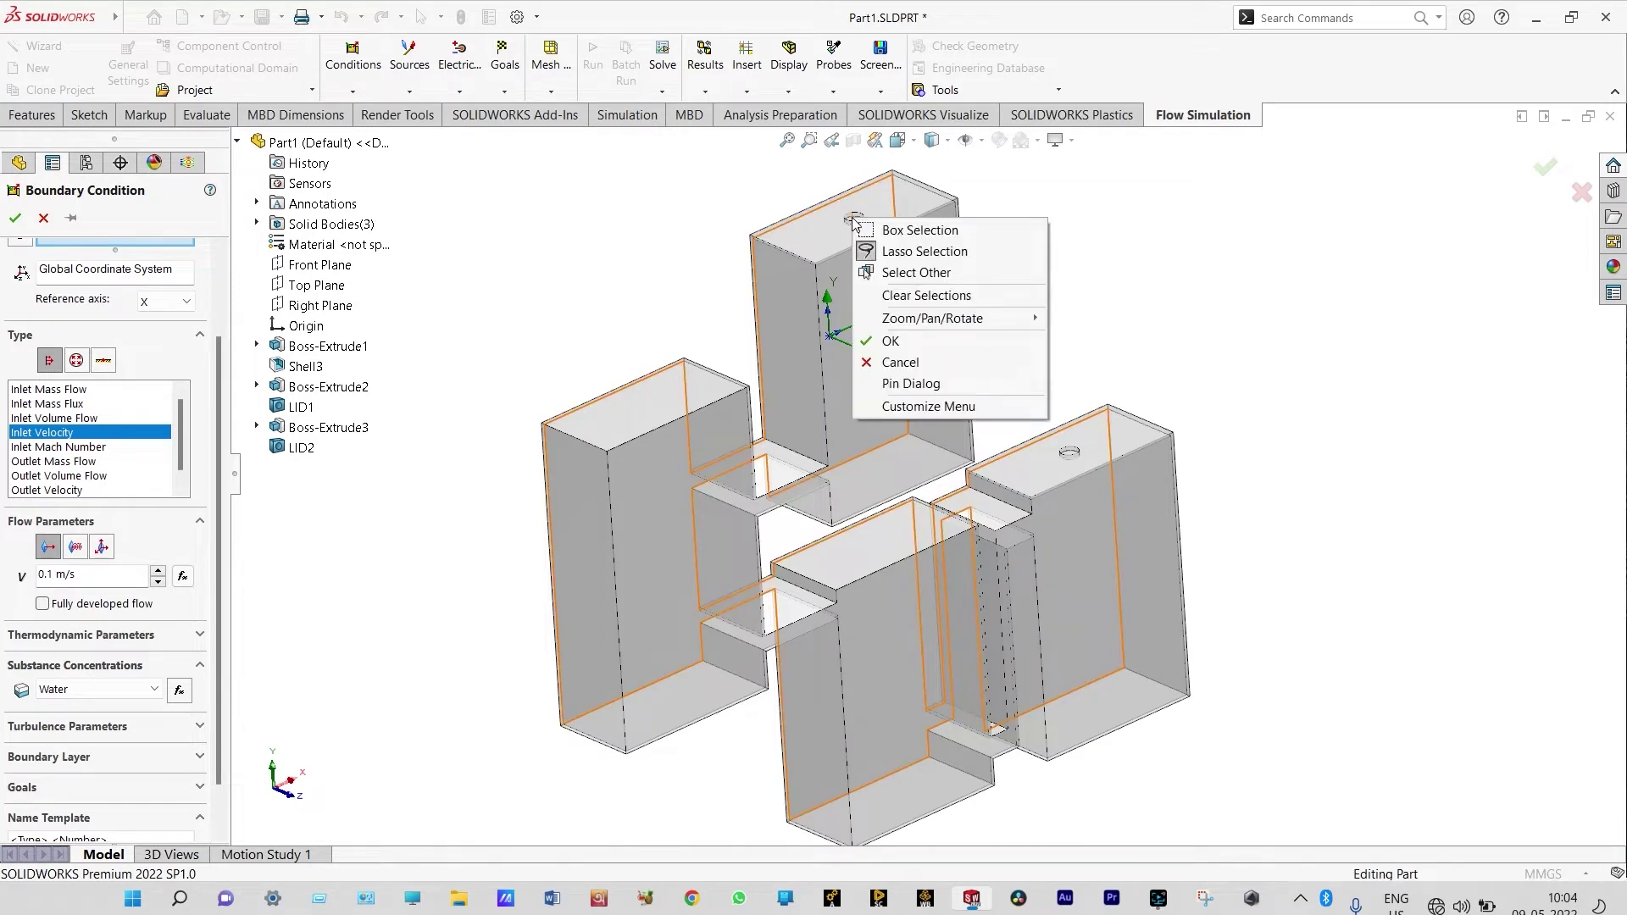
click(908, 276)
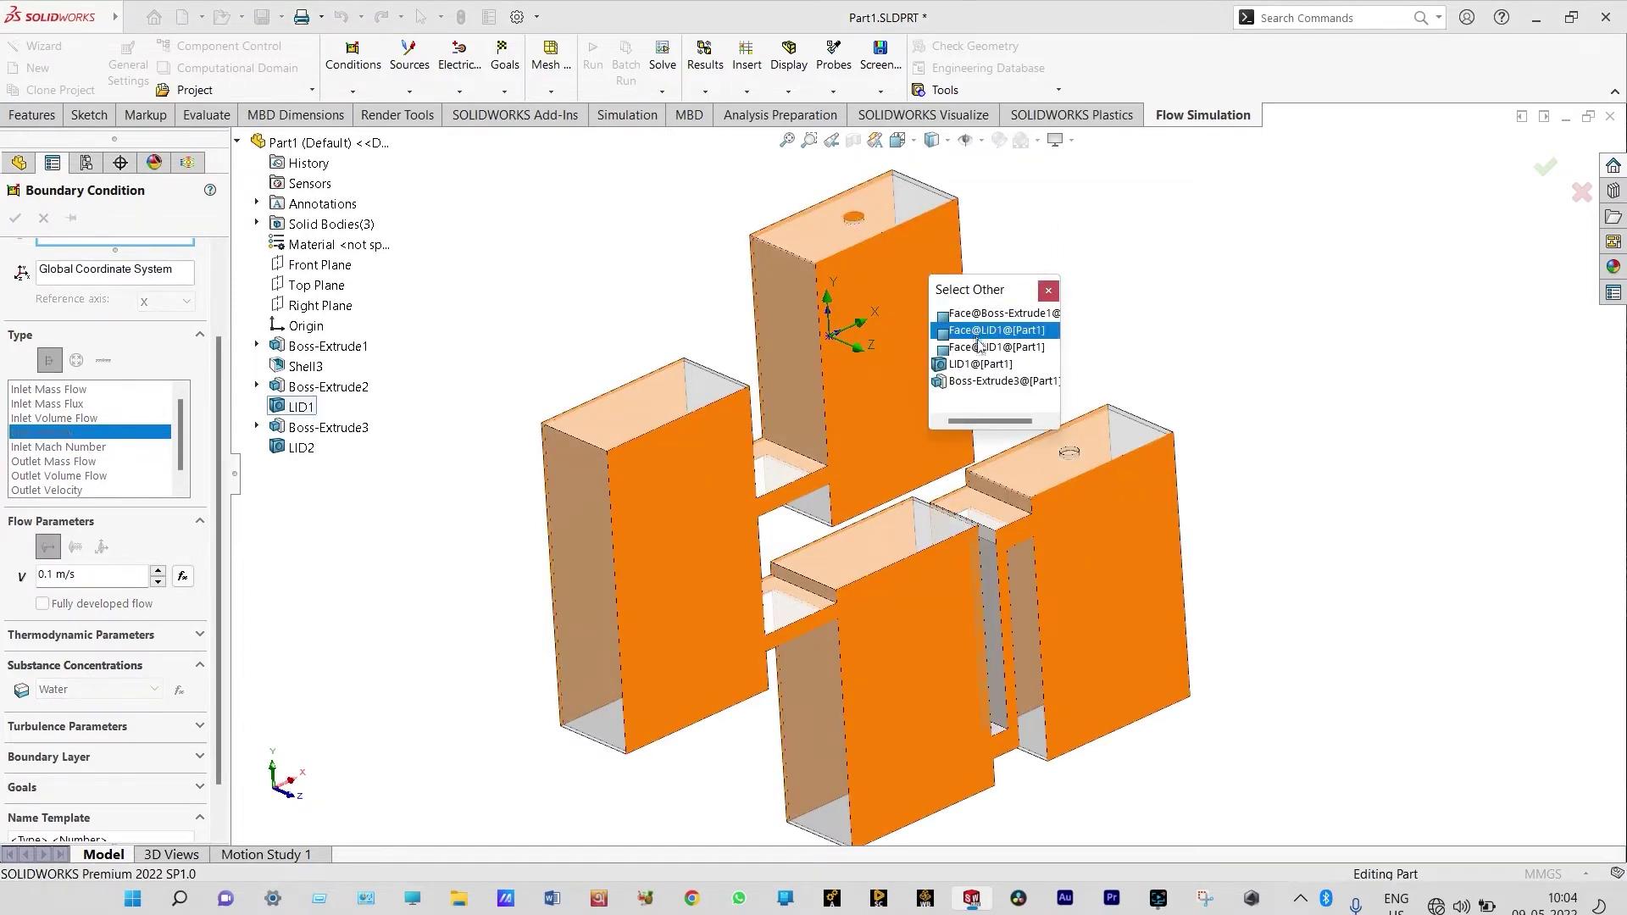
click(983, 365)
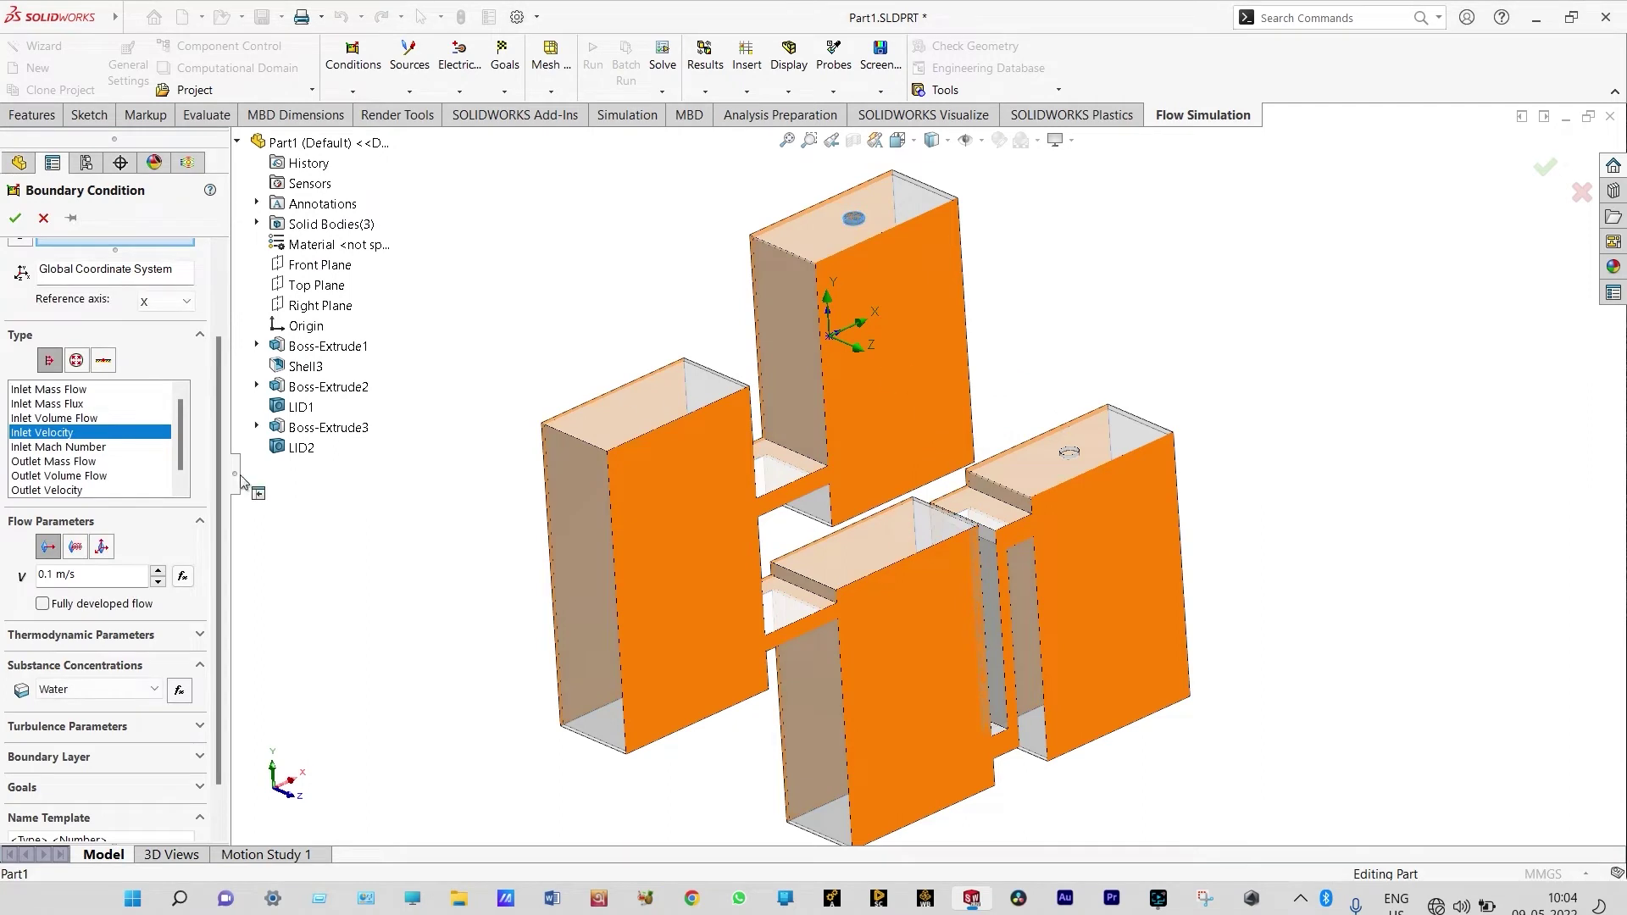
click(16, 218)
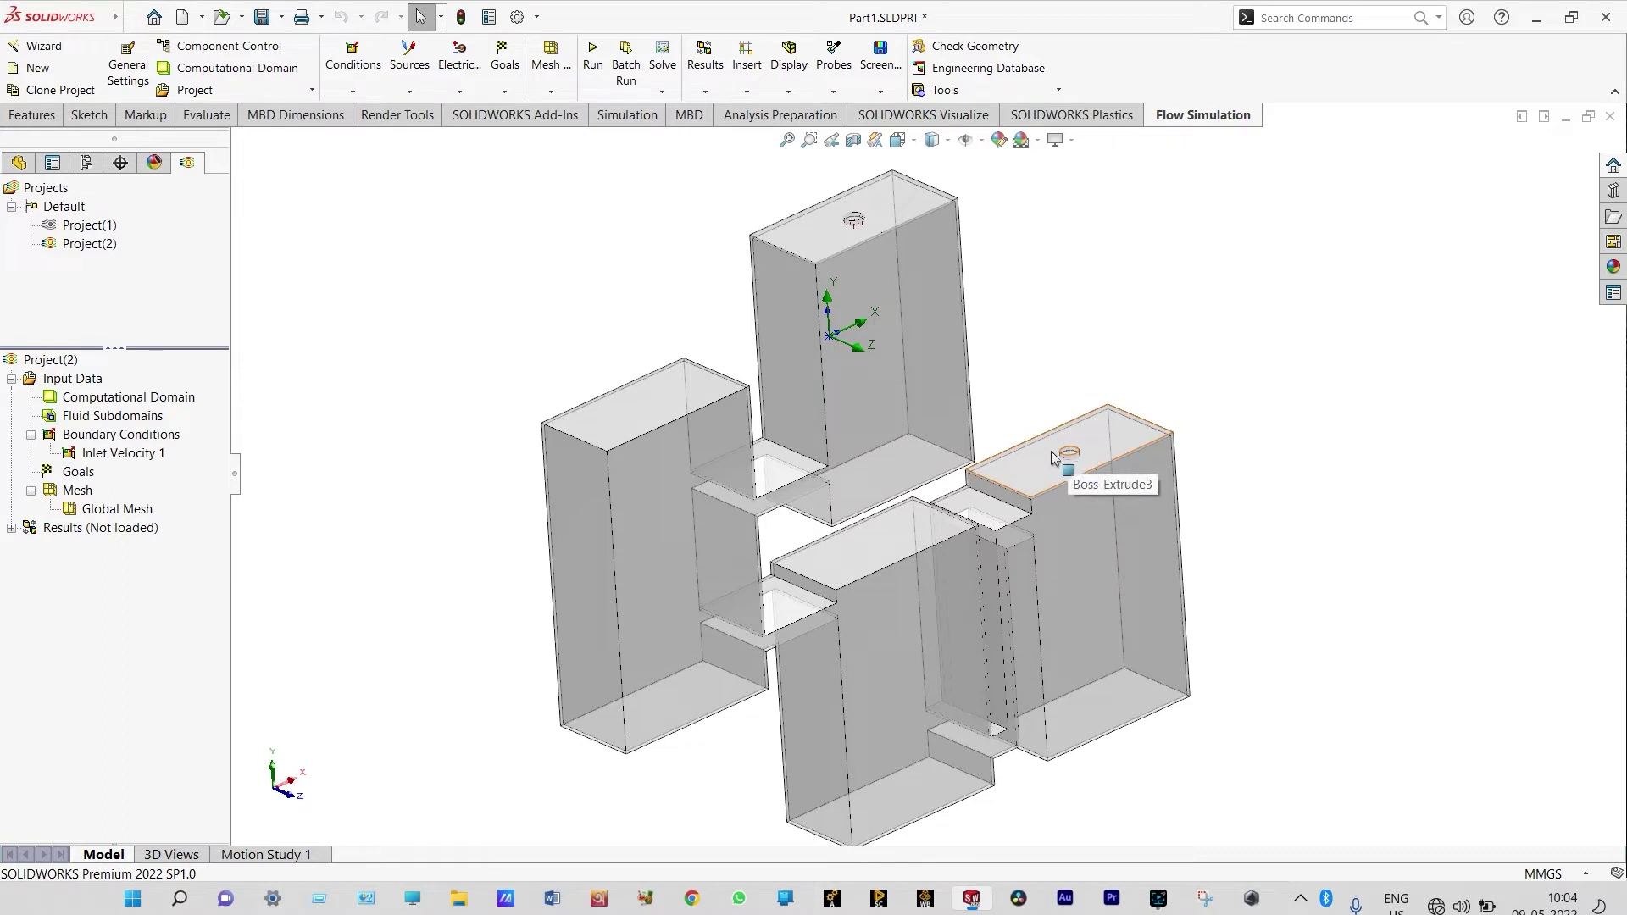
Step: Add an Environment Pressure boundary condition of 101325 Pa and 20 °C on LID2, keeping pressure potential enabled
right_click(133, 438)
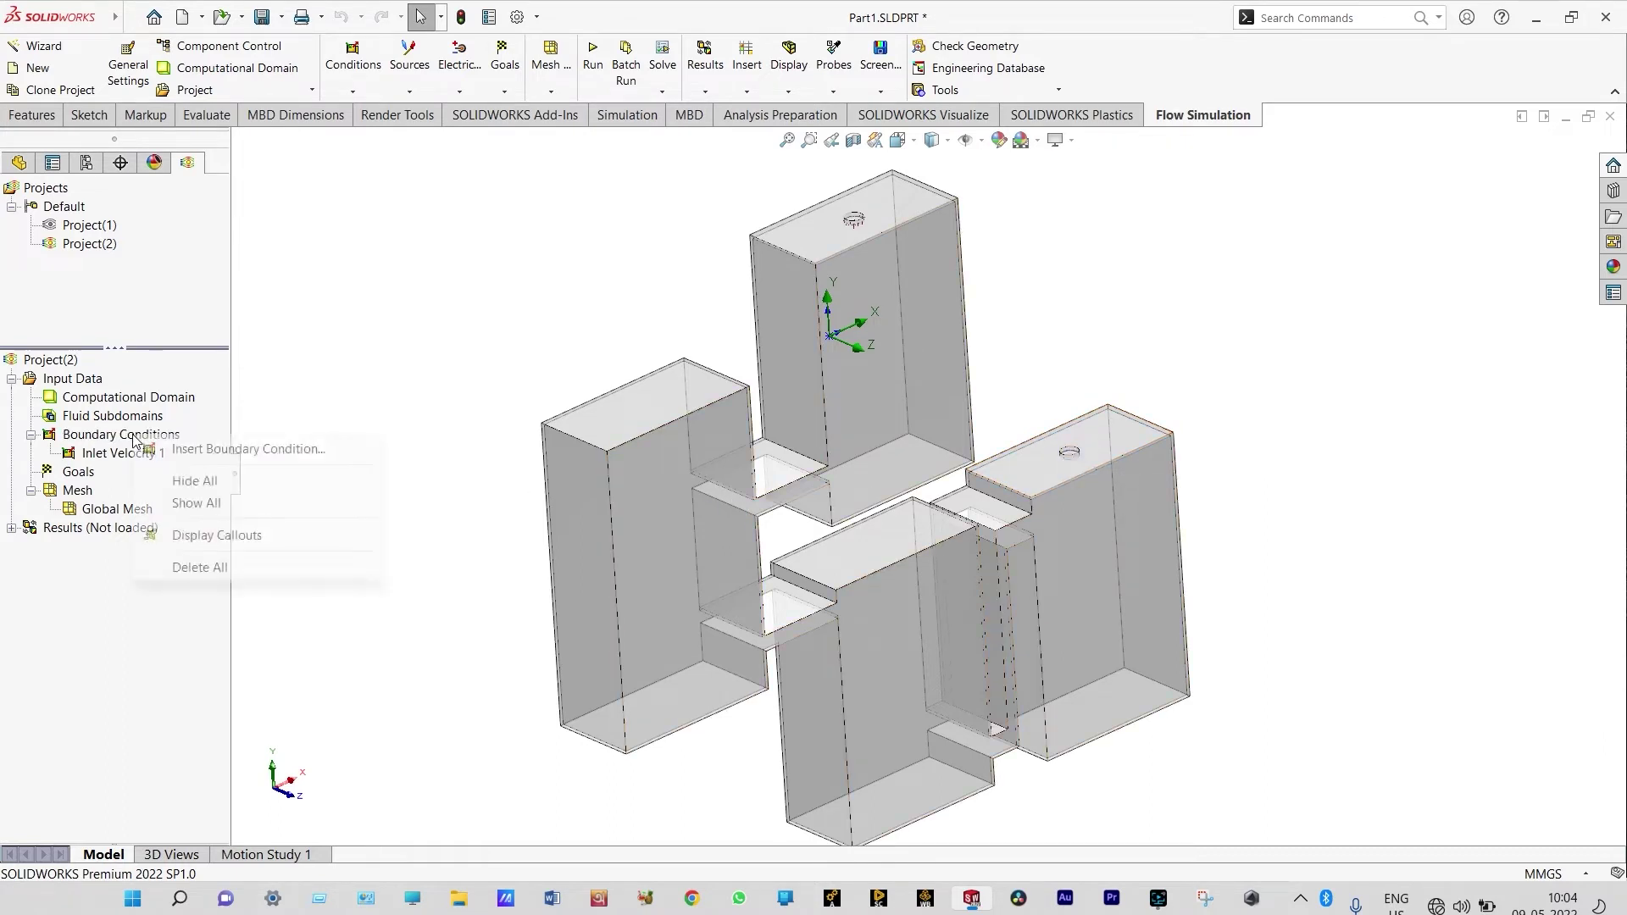
click(190, 450)
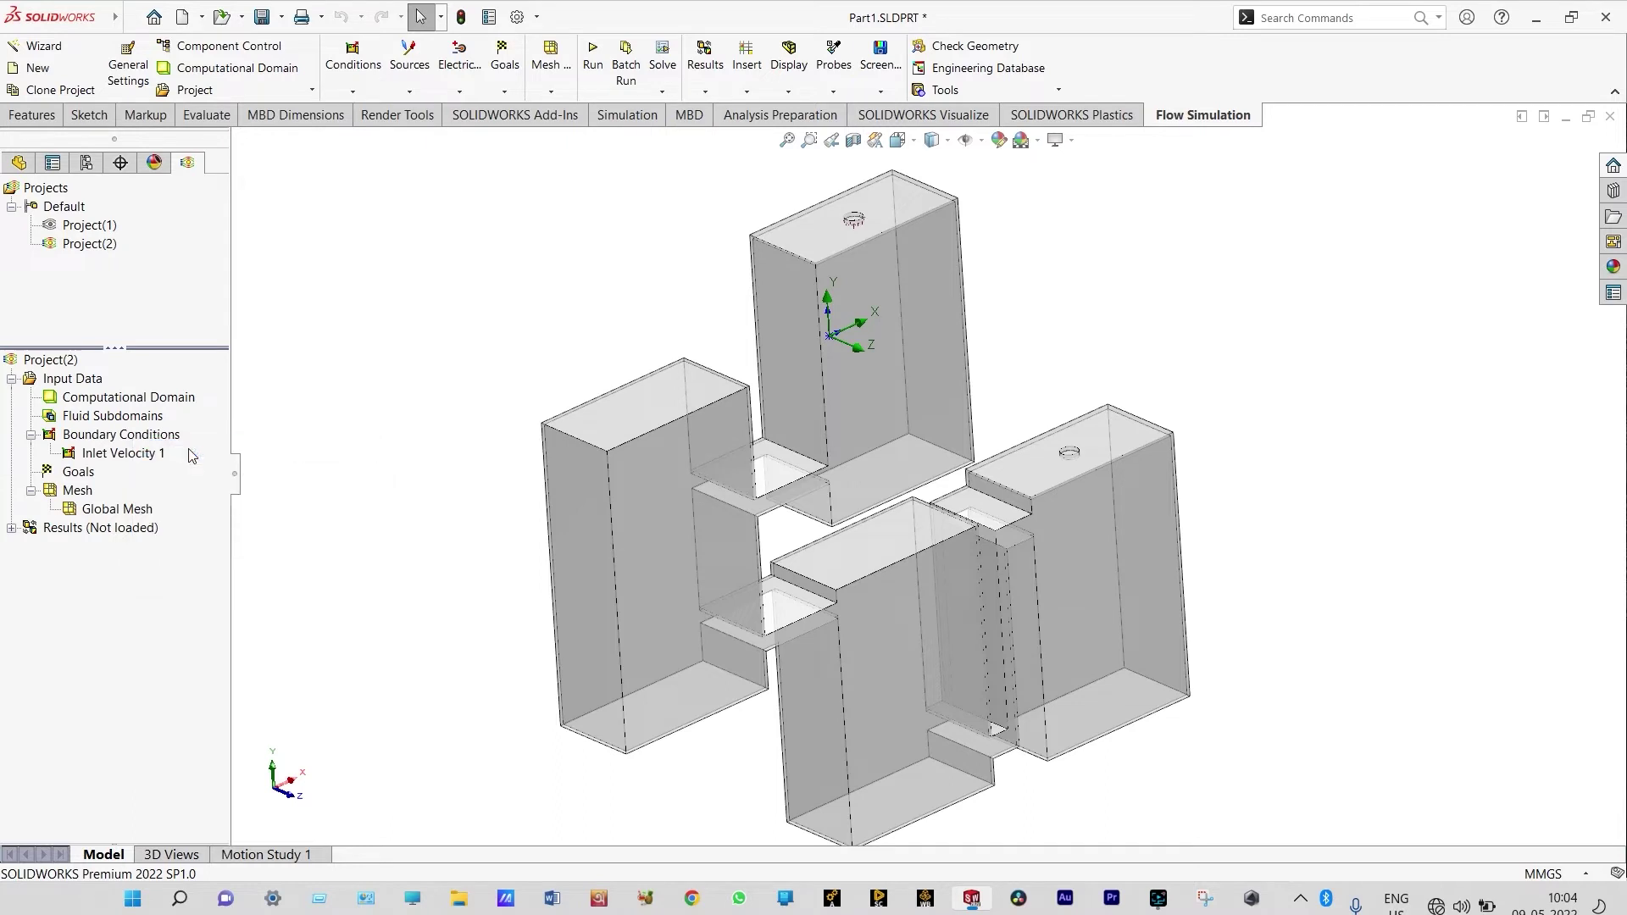
click(78, 469)
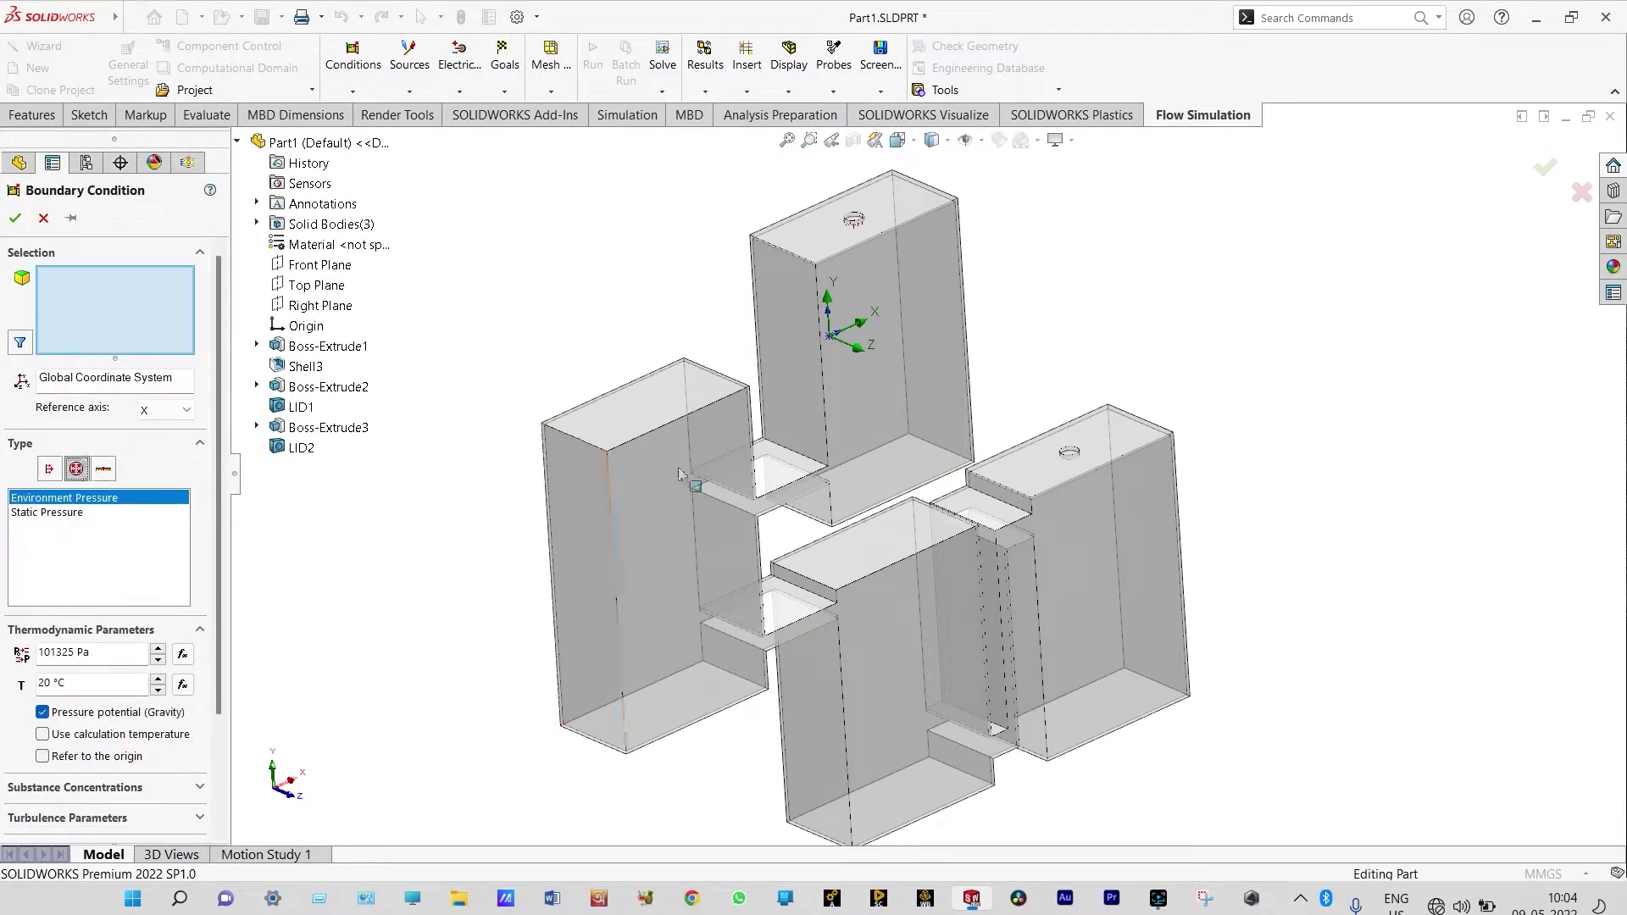
right_click(1072, 457)
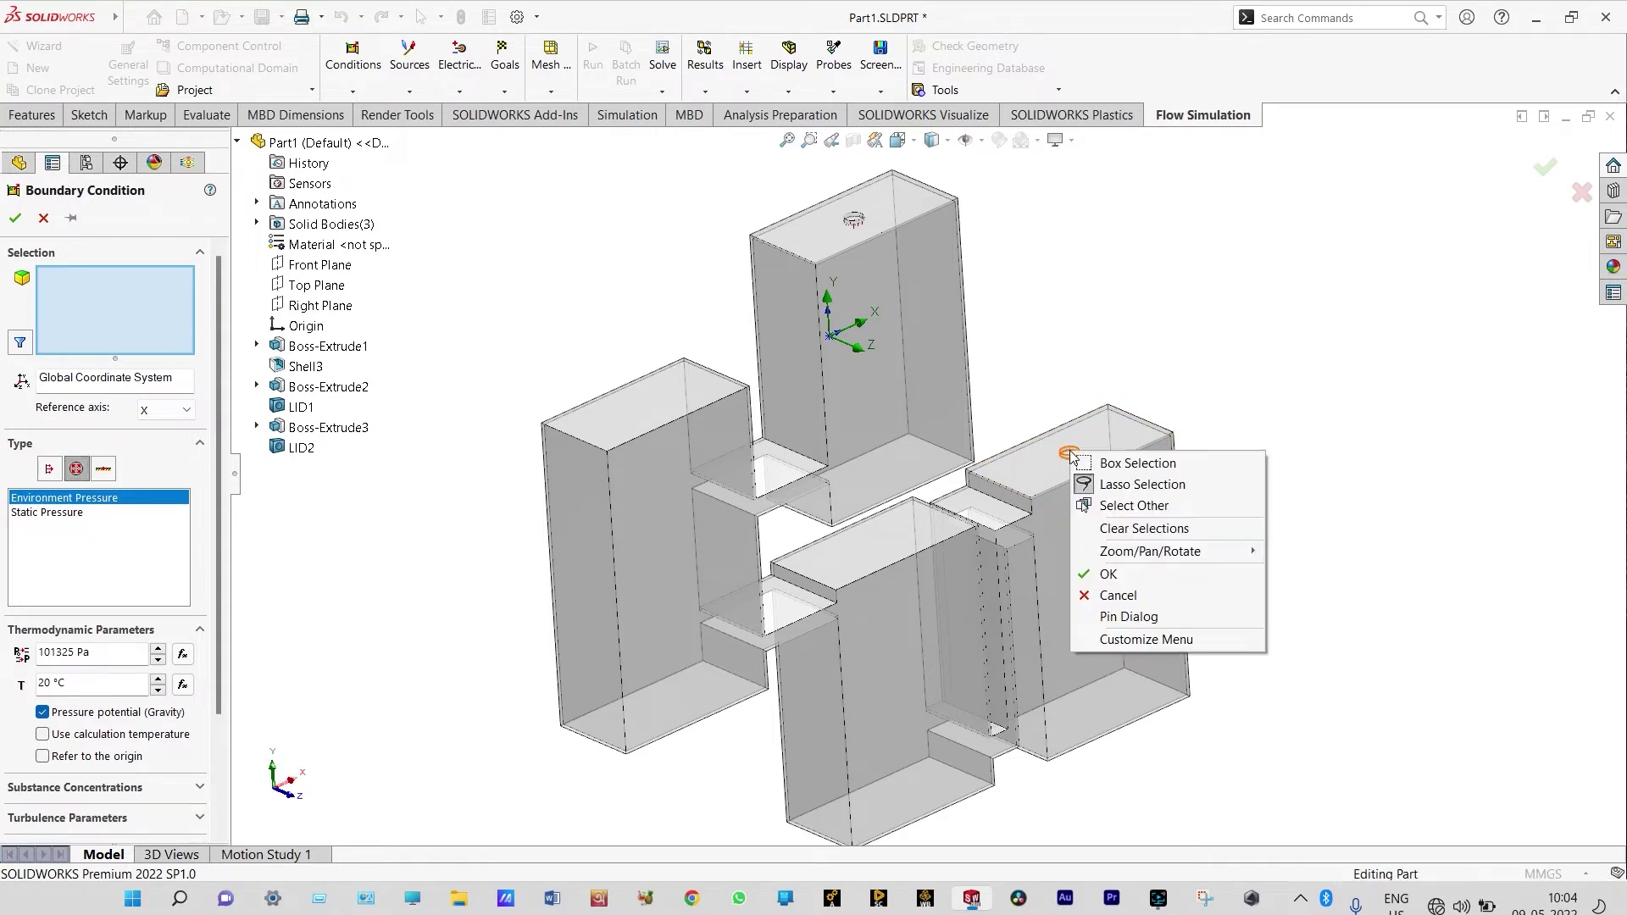
click(1121, 505)
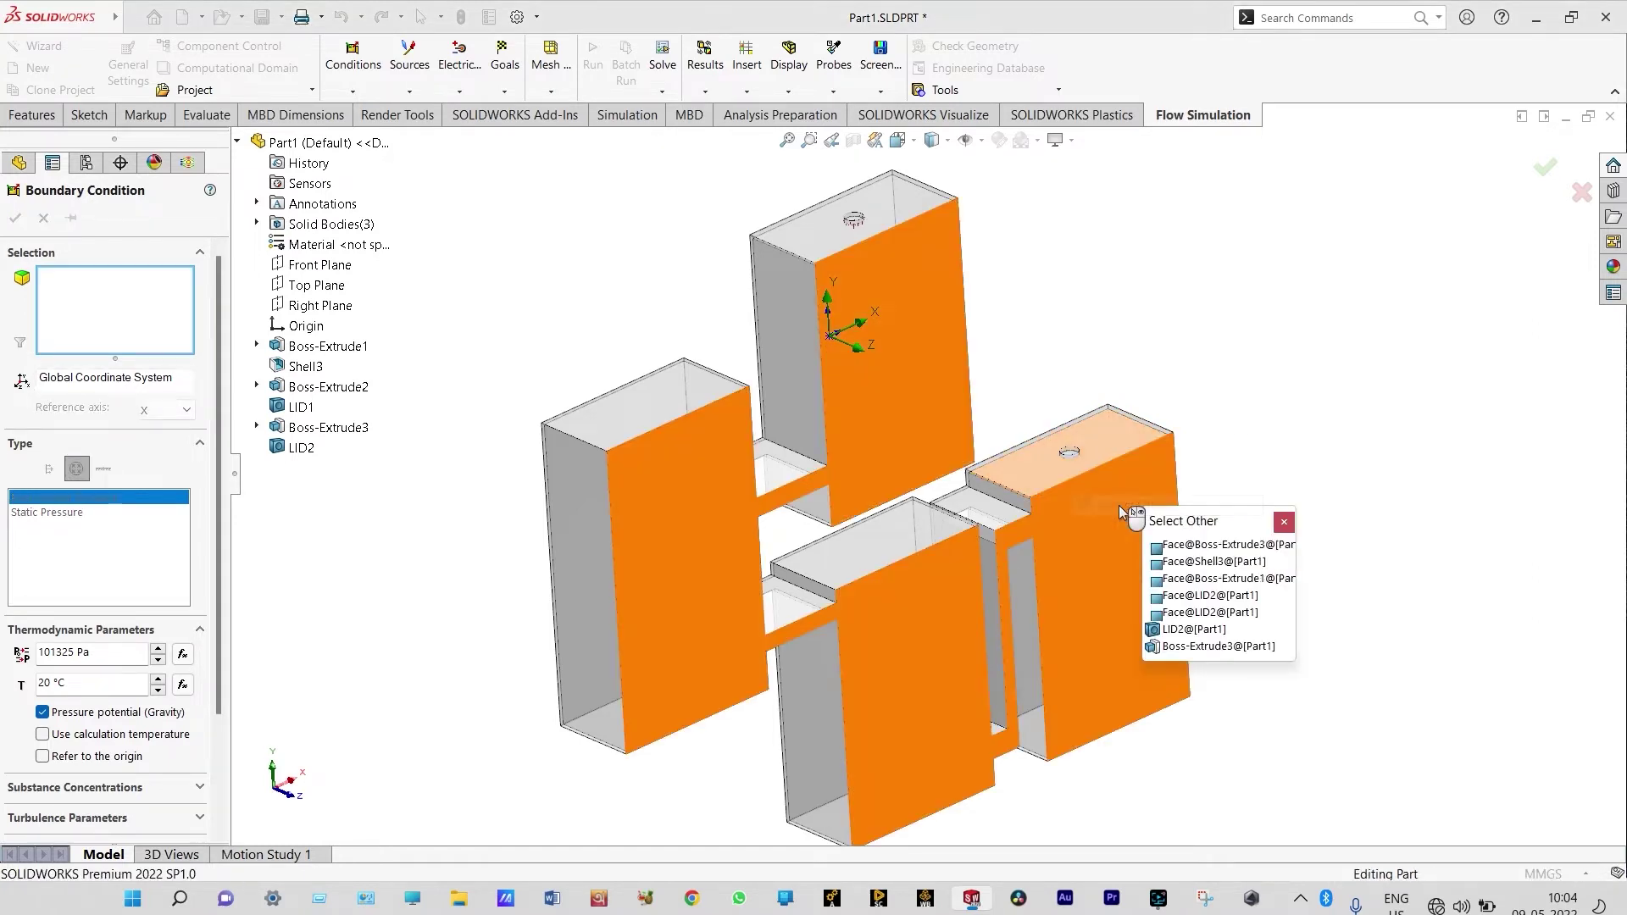
click(1190, 630)
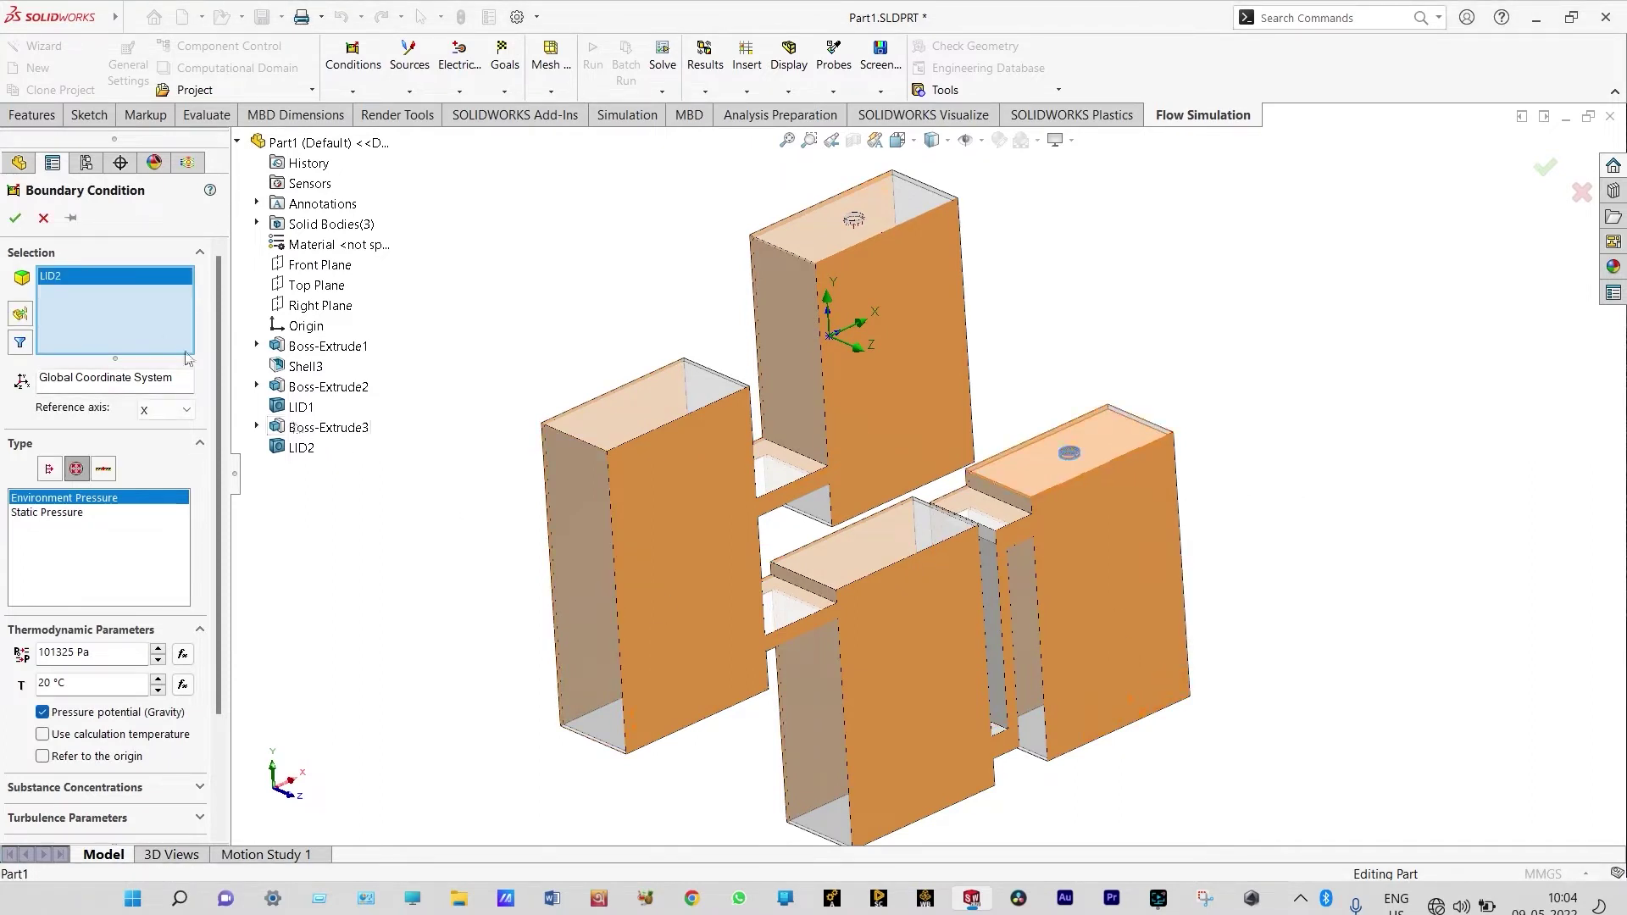
click(15, 219)
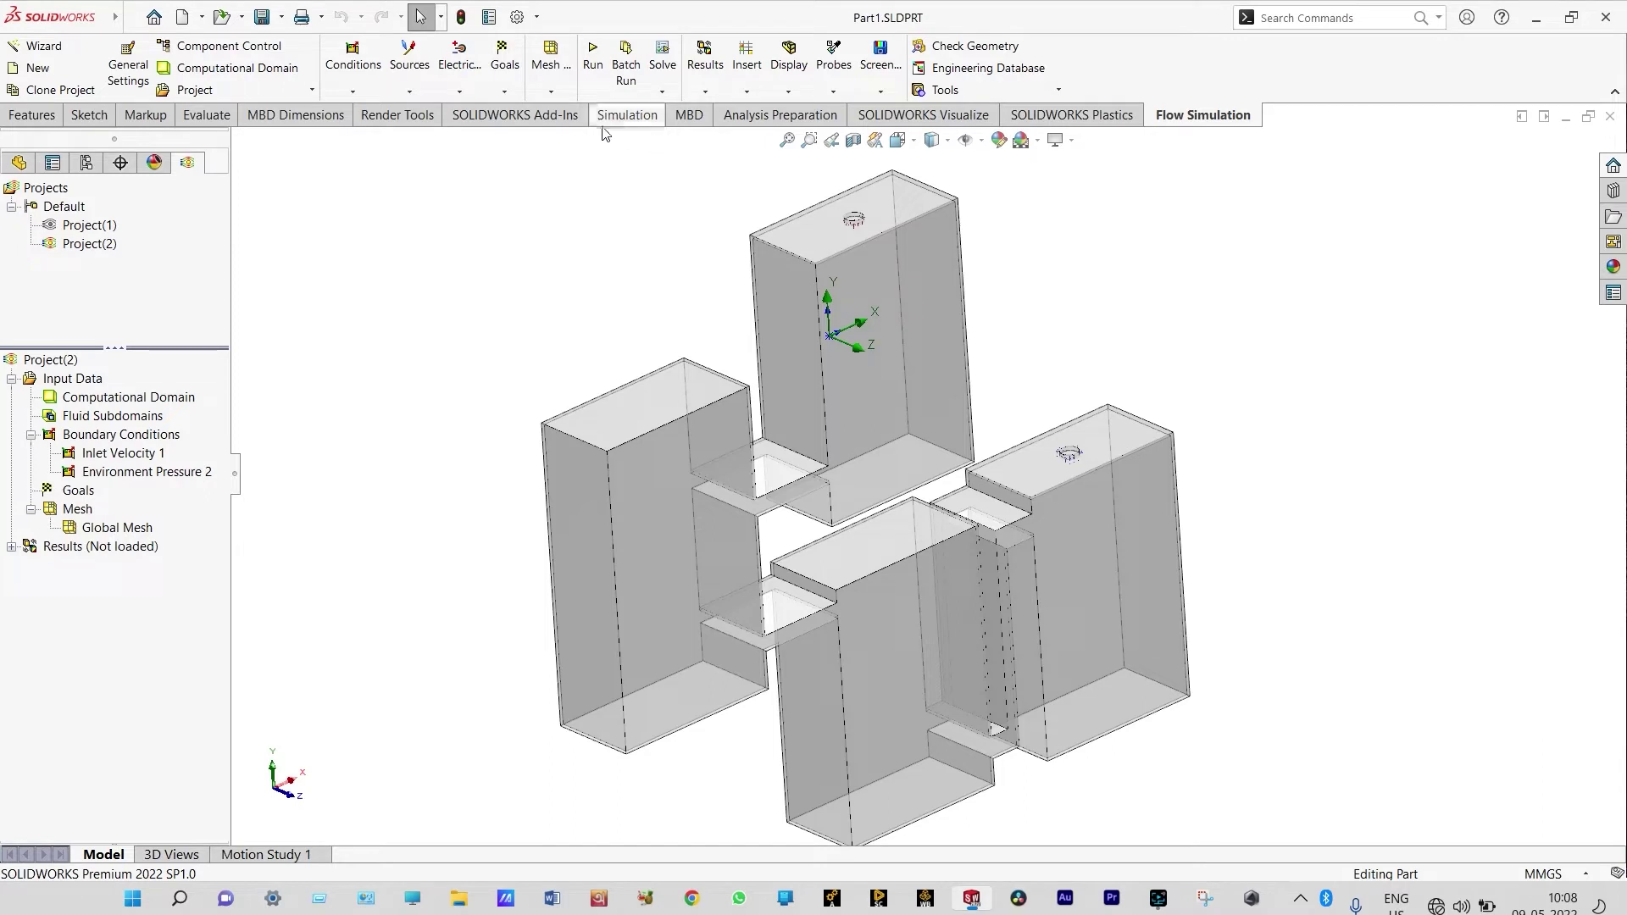
Step: Enable periodic saving of selected parameters for the Transient Explorer in the calculation control options
click(662, 91)
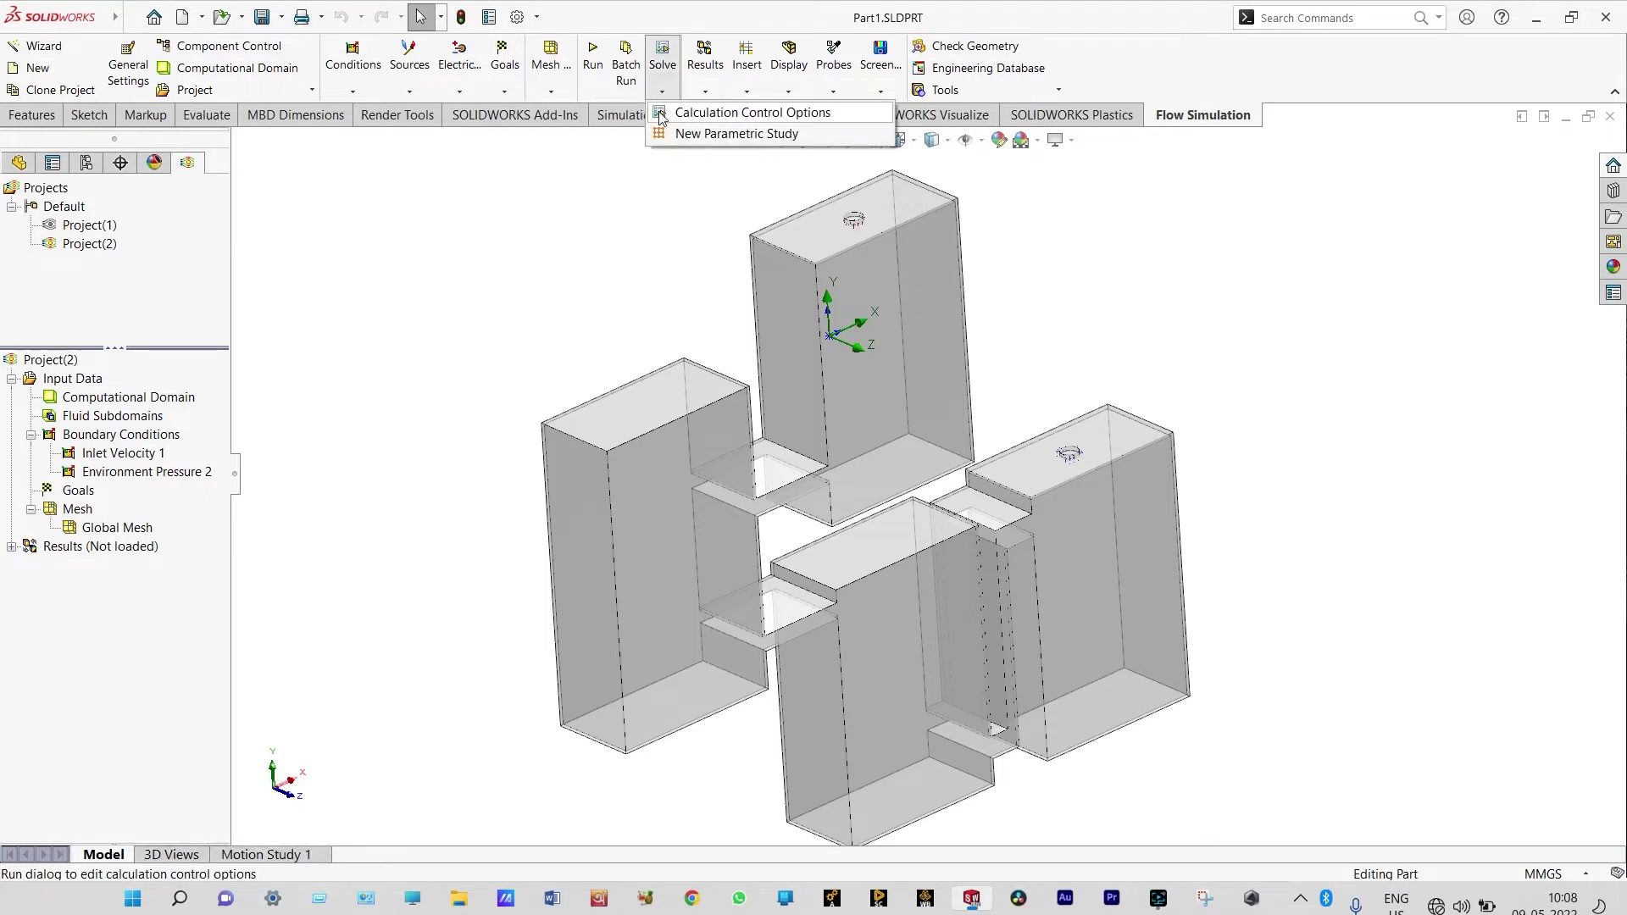
click(663, 113)
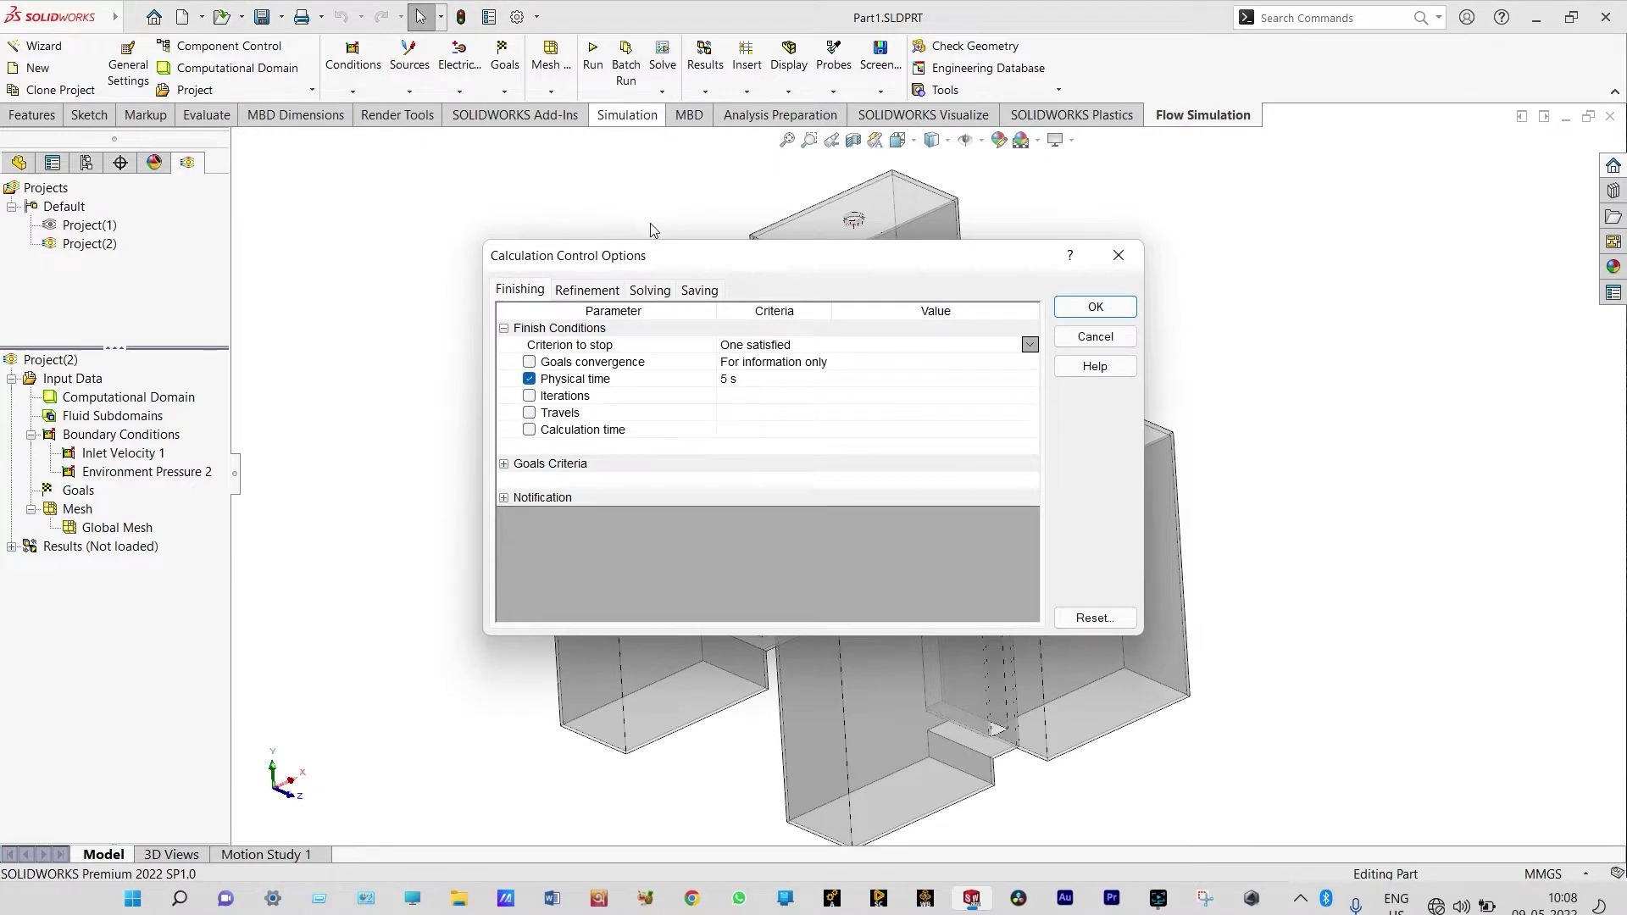
click(697, 291)
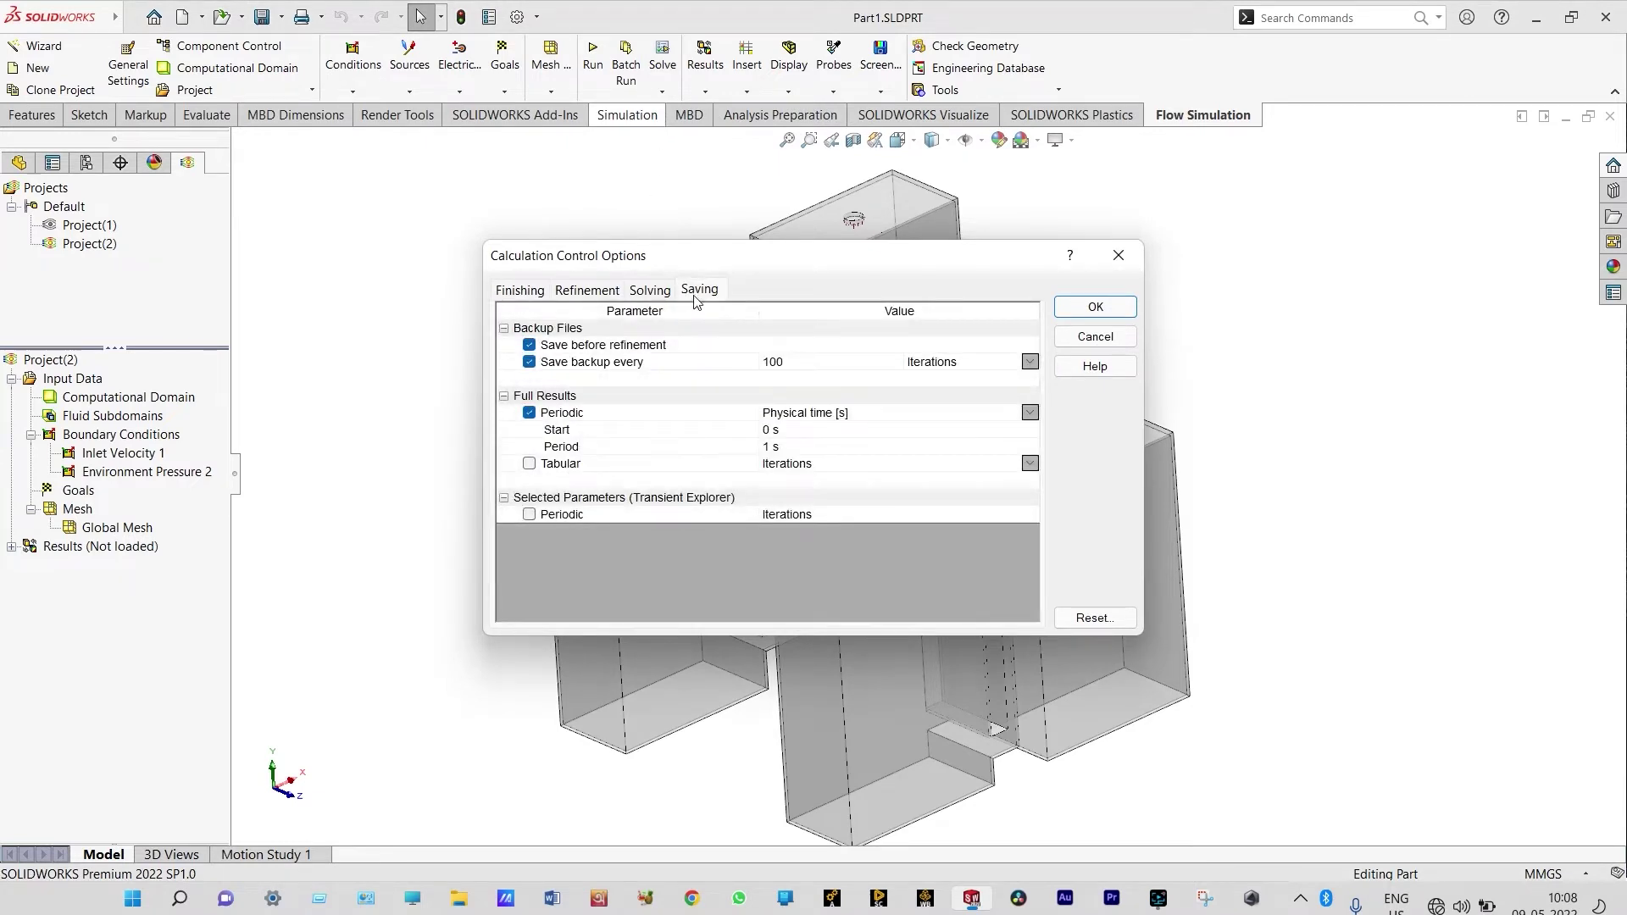
click(529, 515)
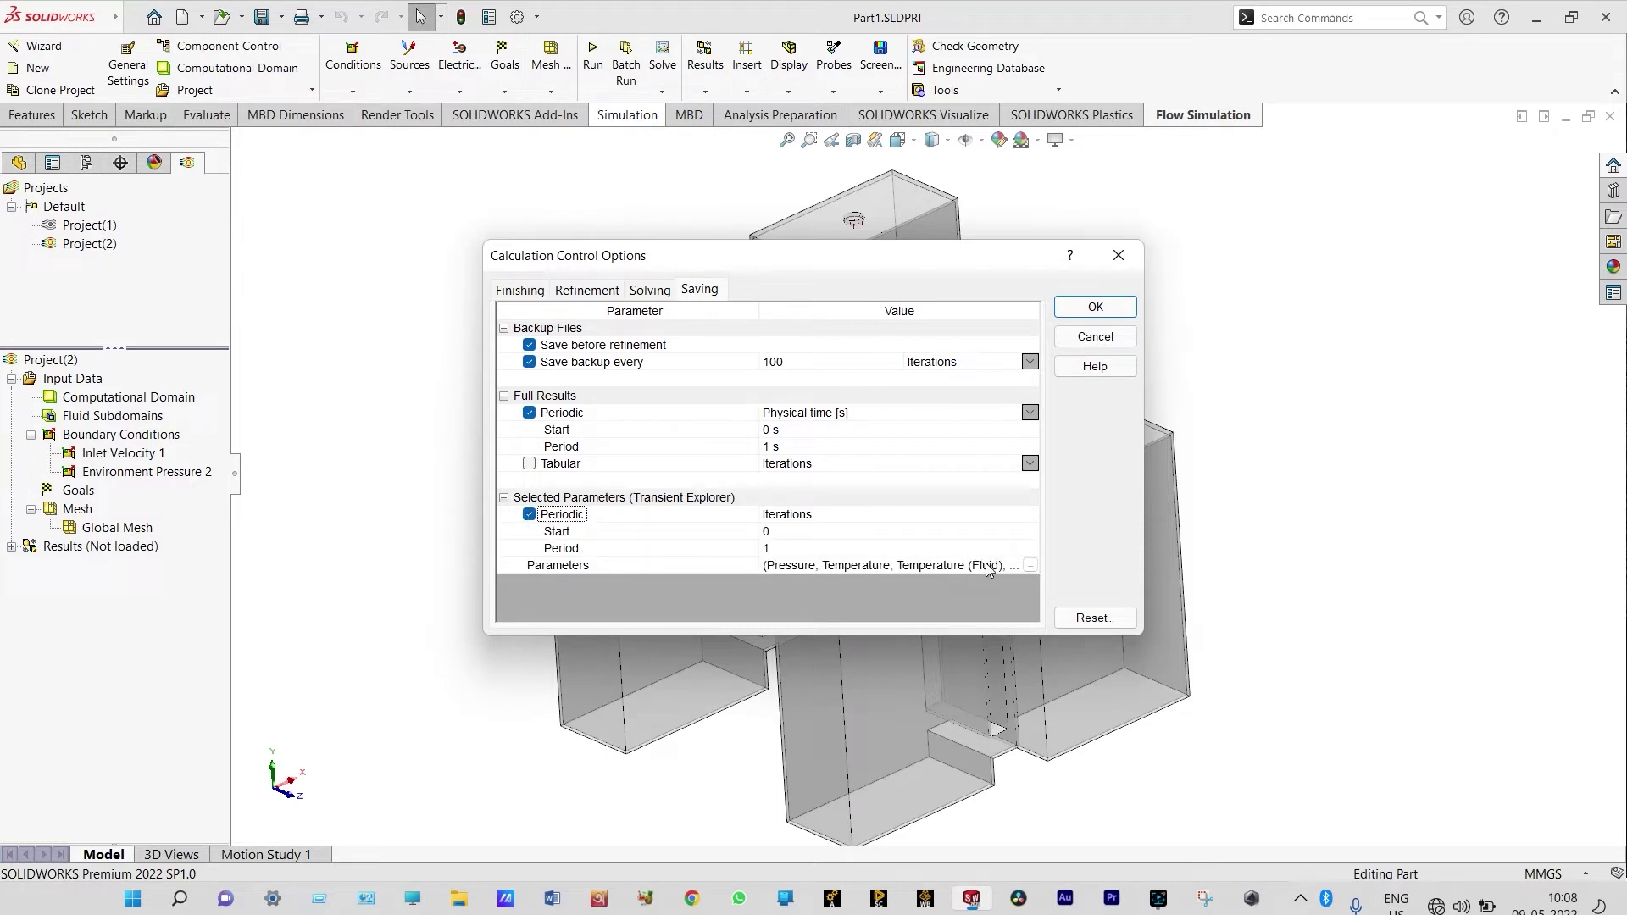
Step: Add Immiscible, Mass Fraction and Volume Fraction parameters of both Air and Water to the saved transient parameters and accept the calculation options
click(1030, 565)
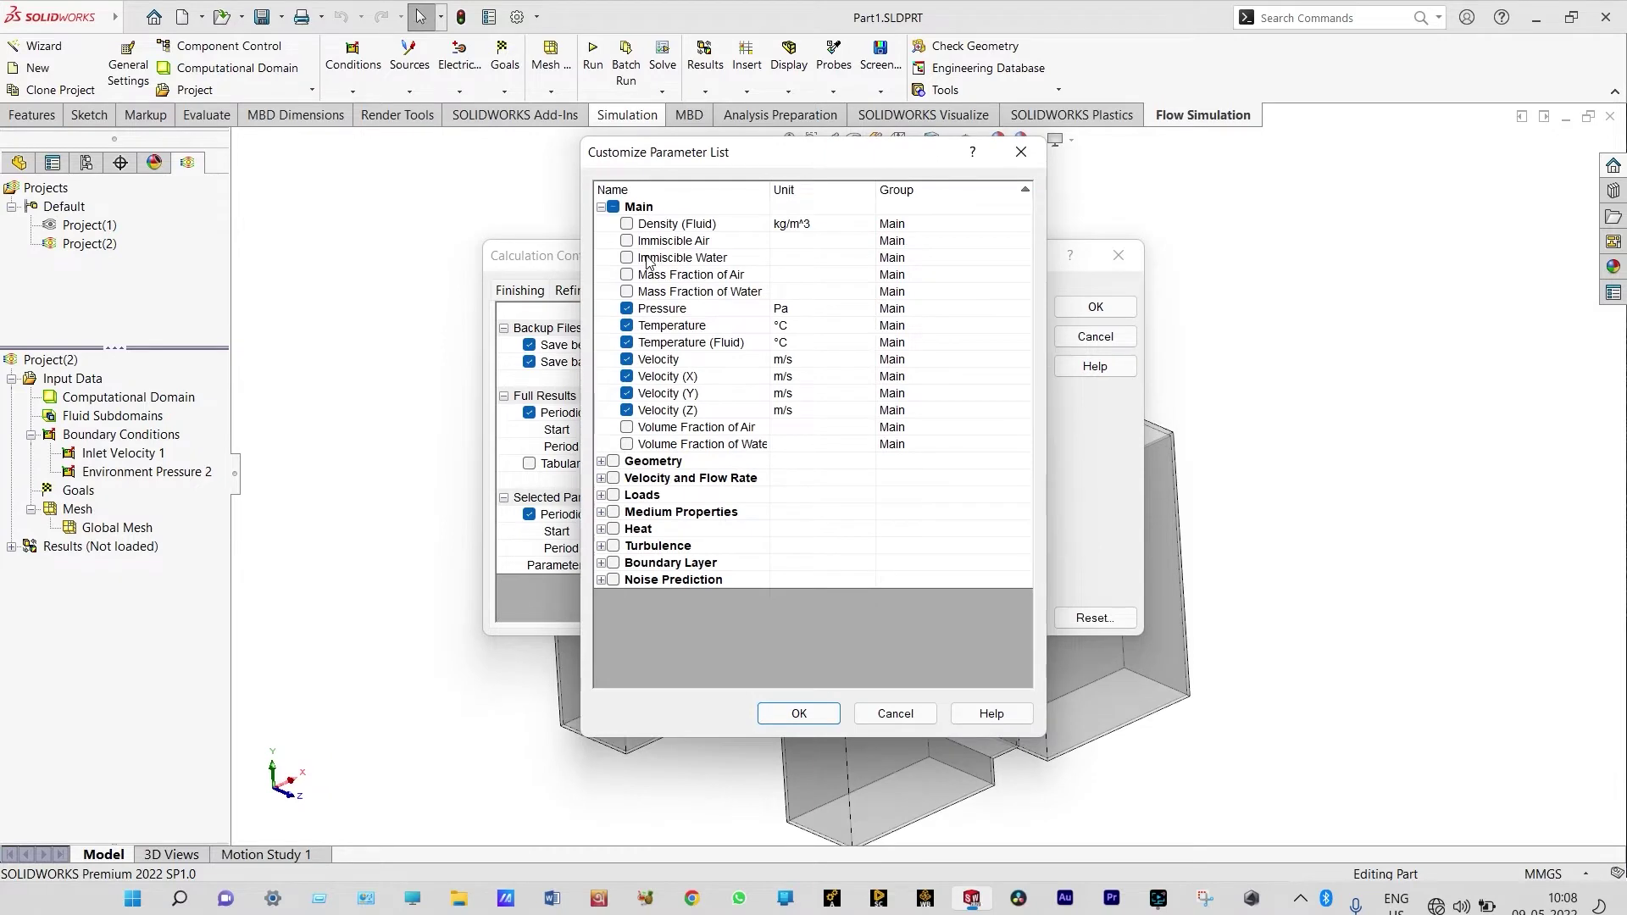
click(628, 242)
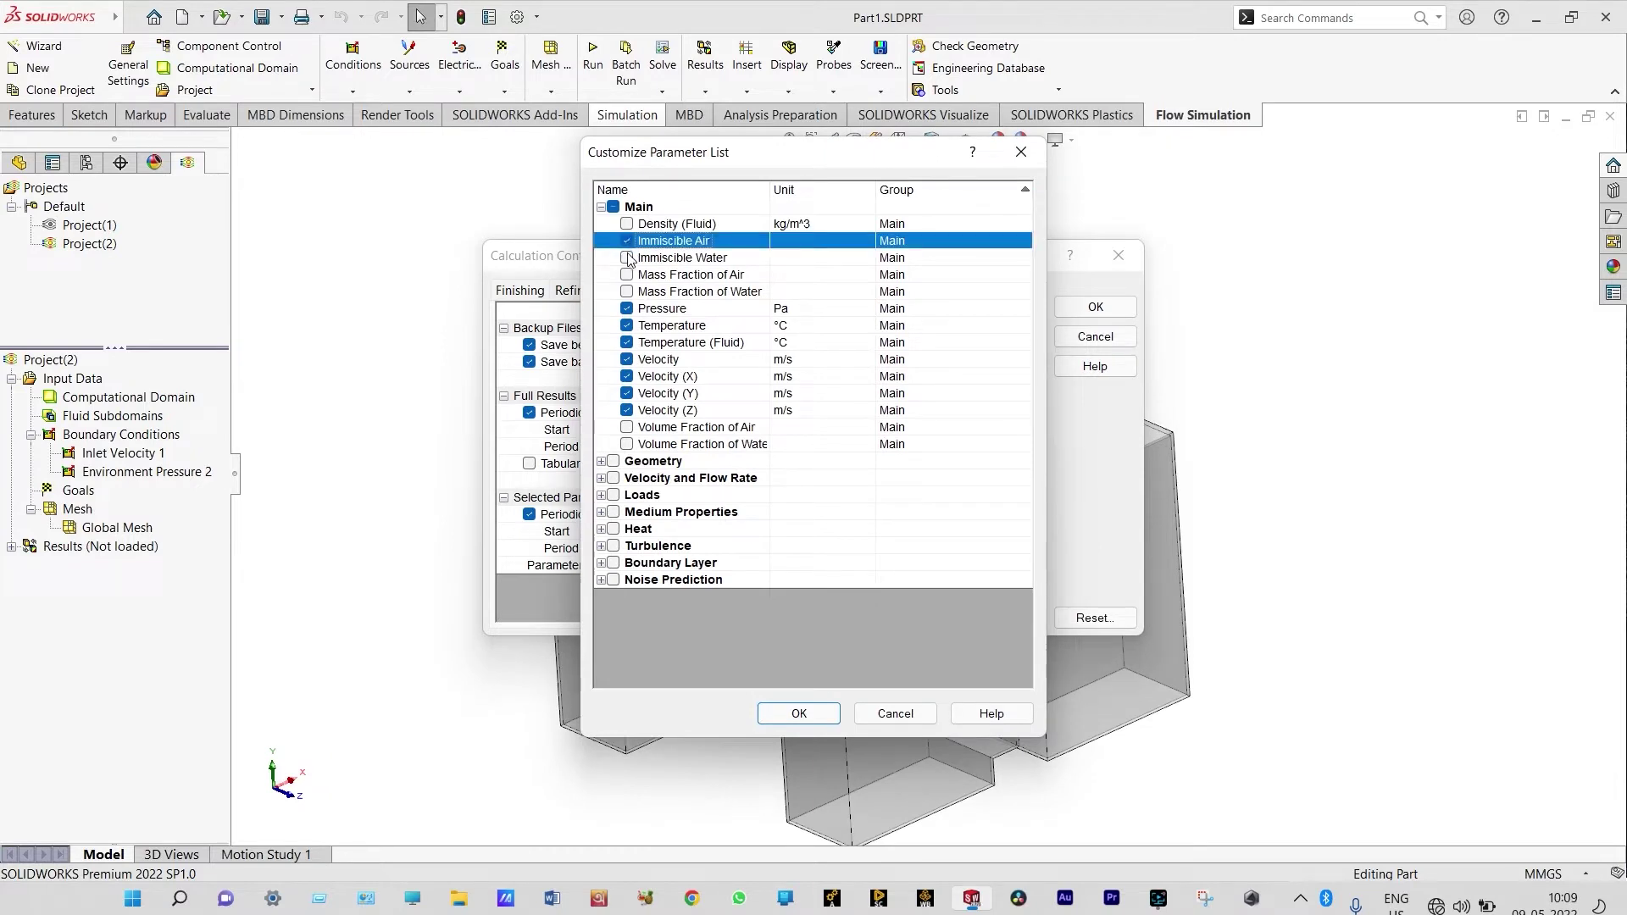
click(628, 258)
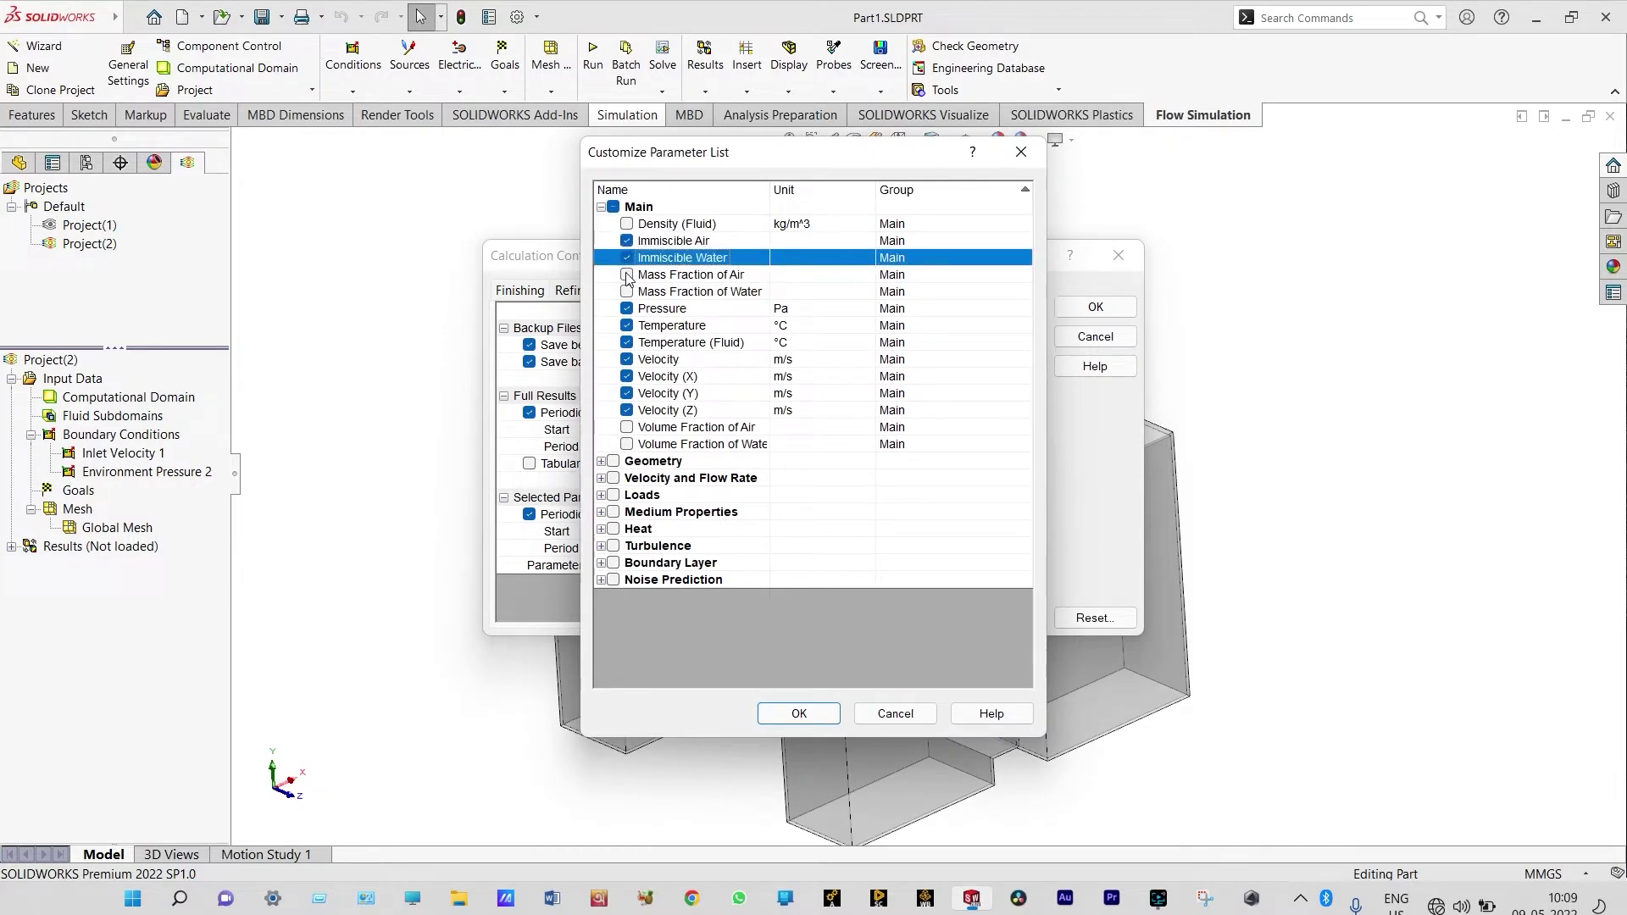
click(628, 275)
click(628, 292)
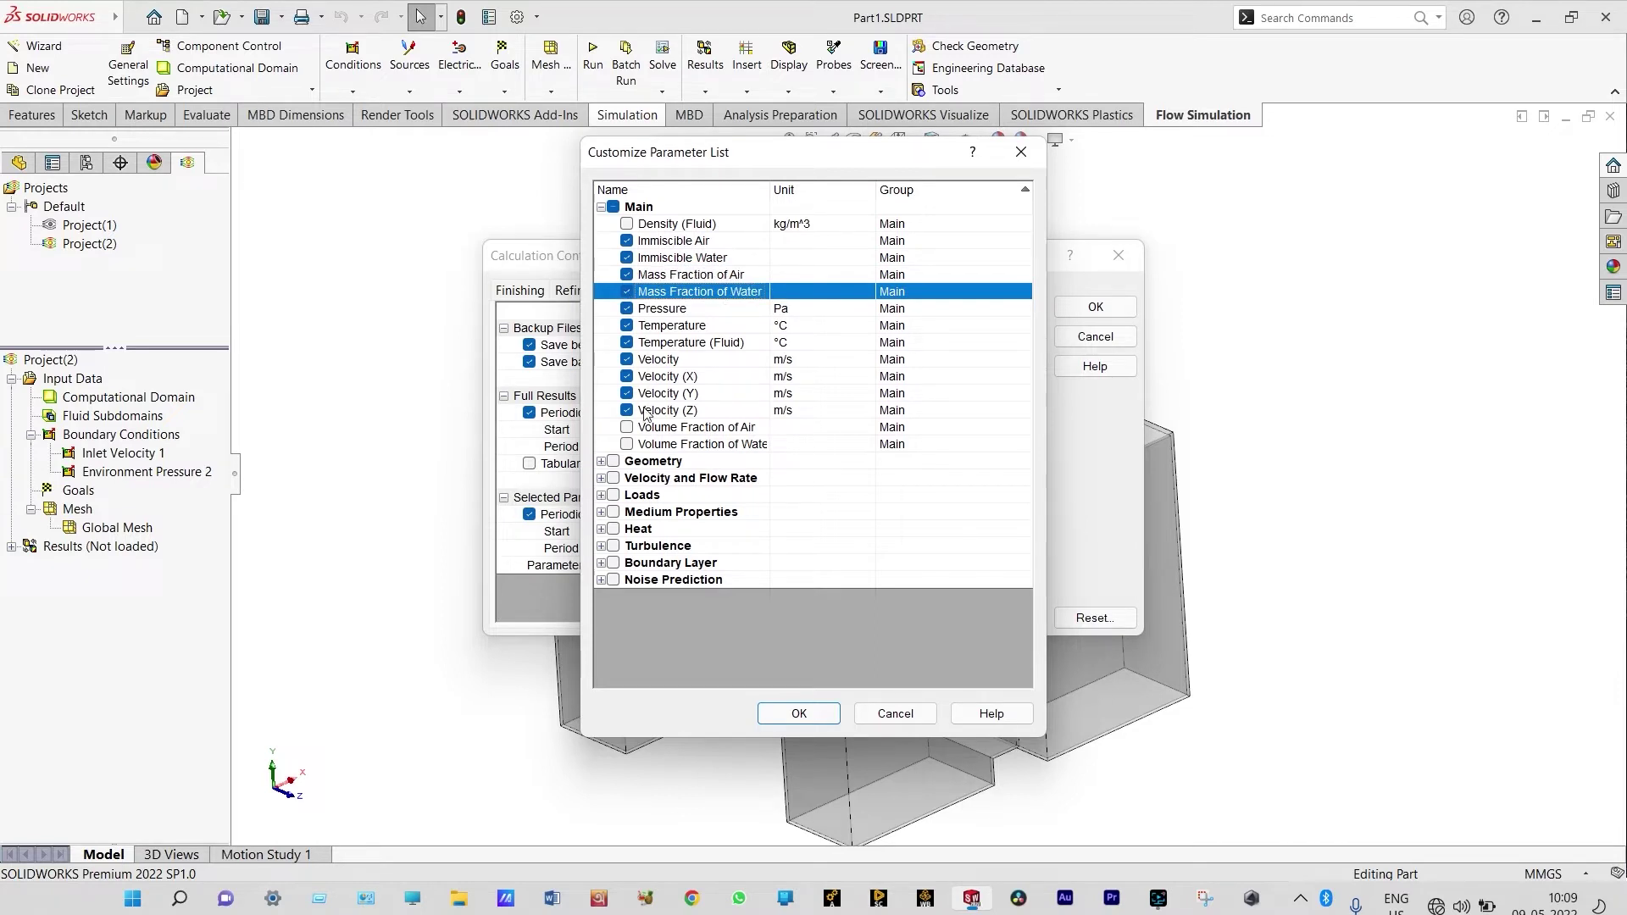
click(628, 428)
click(628, 445)
click(799, 714)
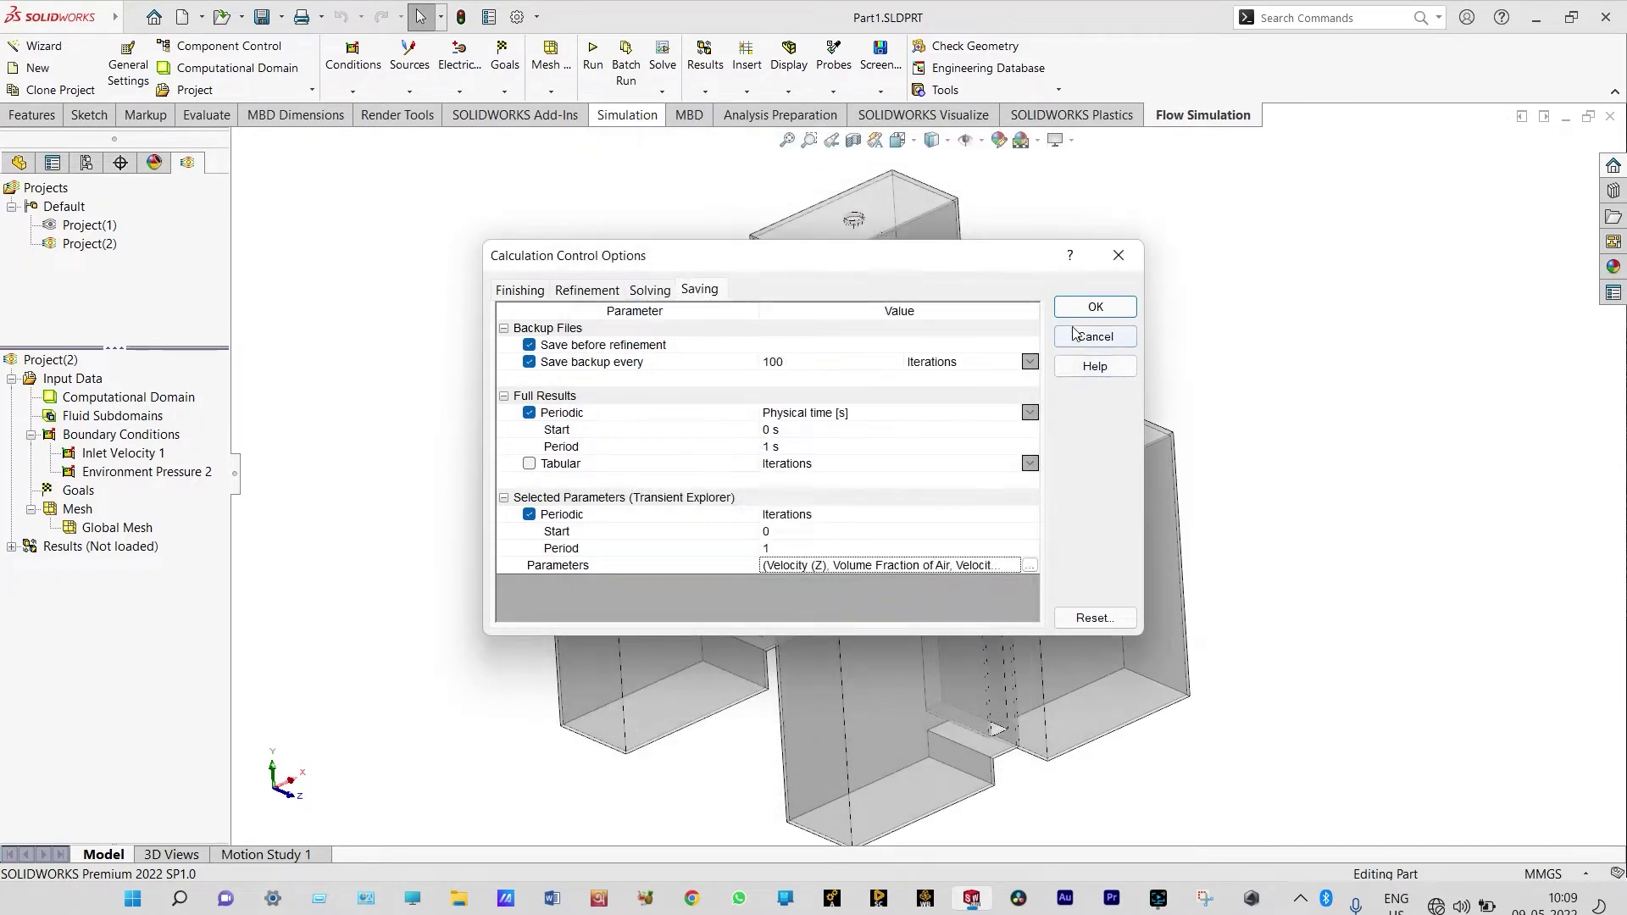
click(1095, 307)
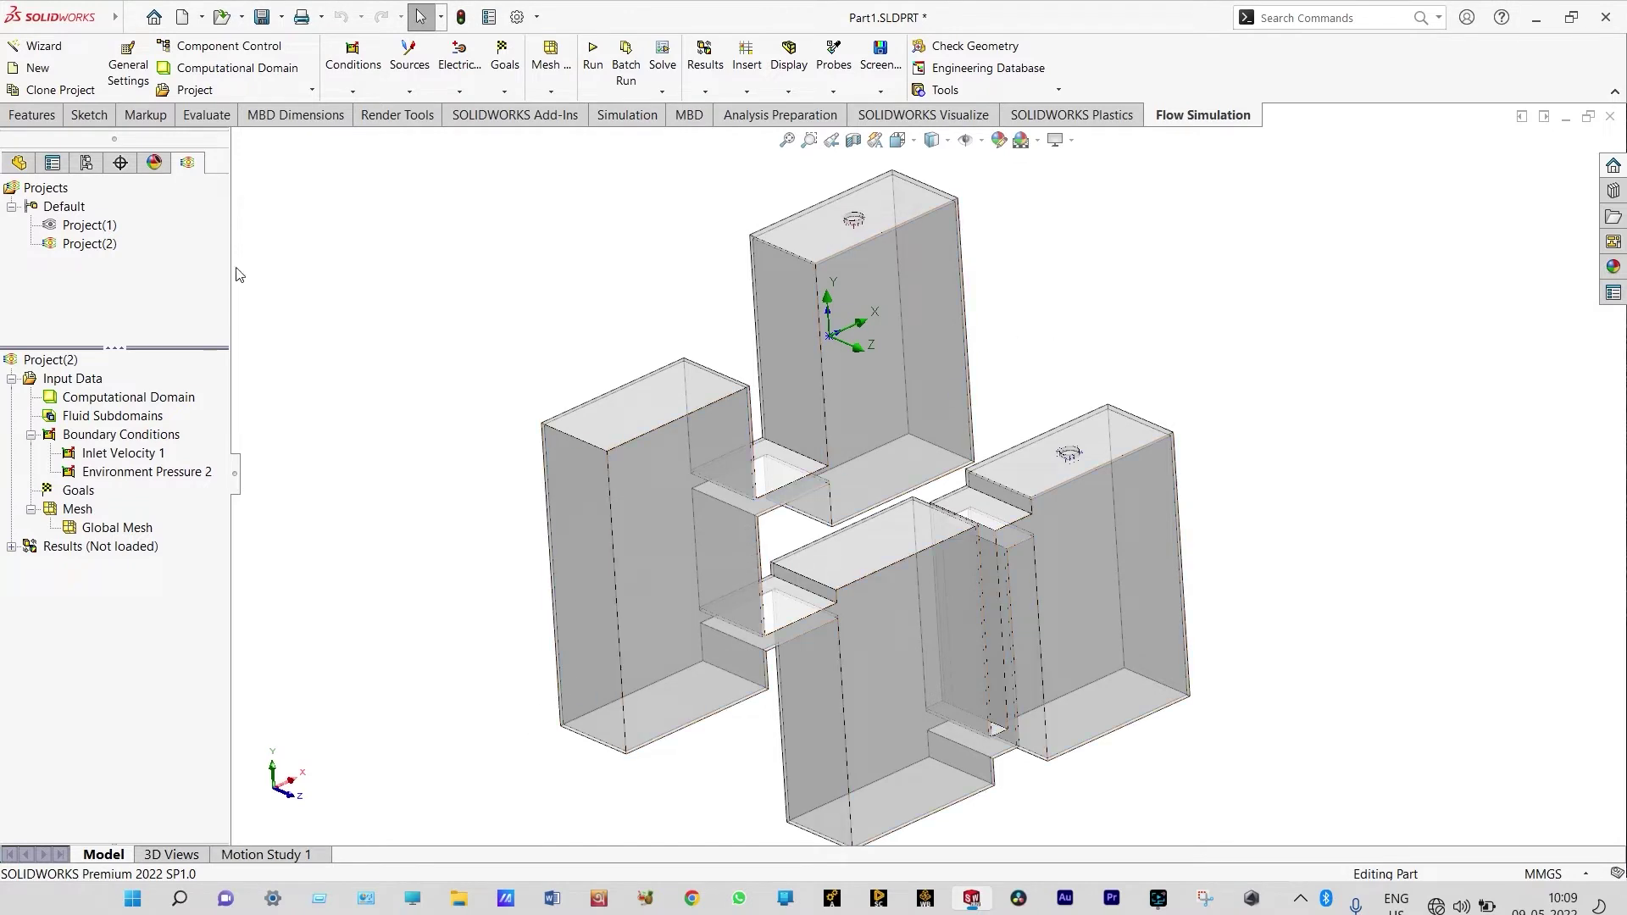
Step: Activate Project(1), load its calculated results and switch them to the Transient Explorer
double_click(103, 227)
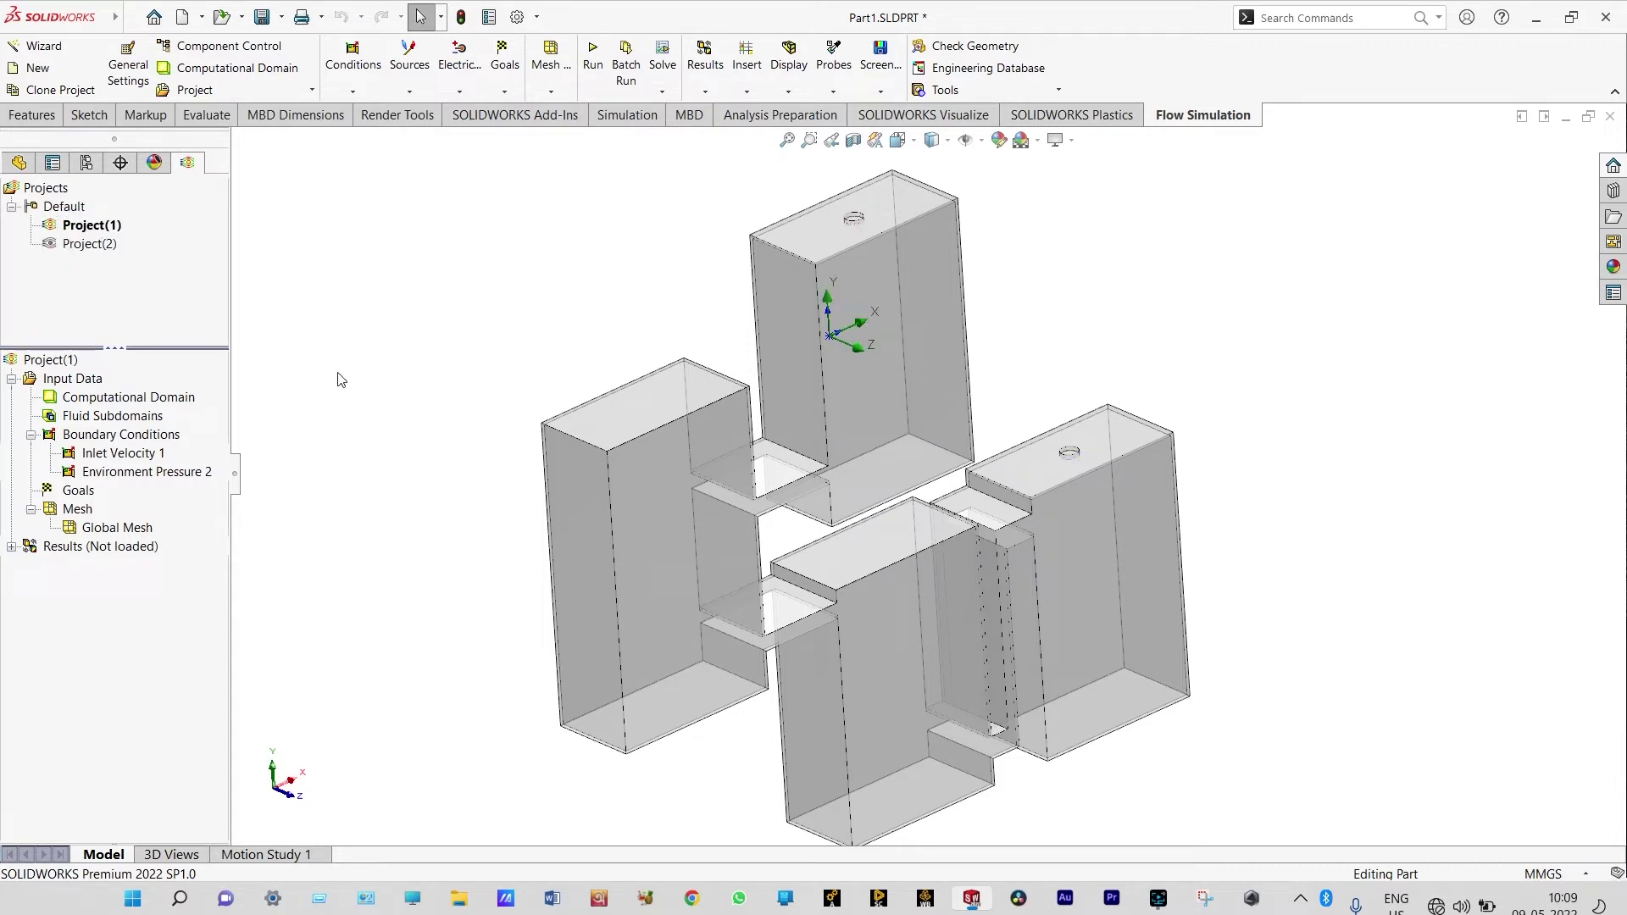
right_click(117, 549)
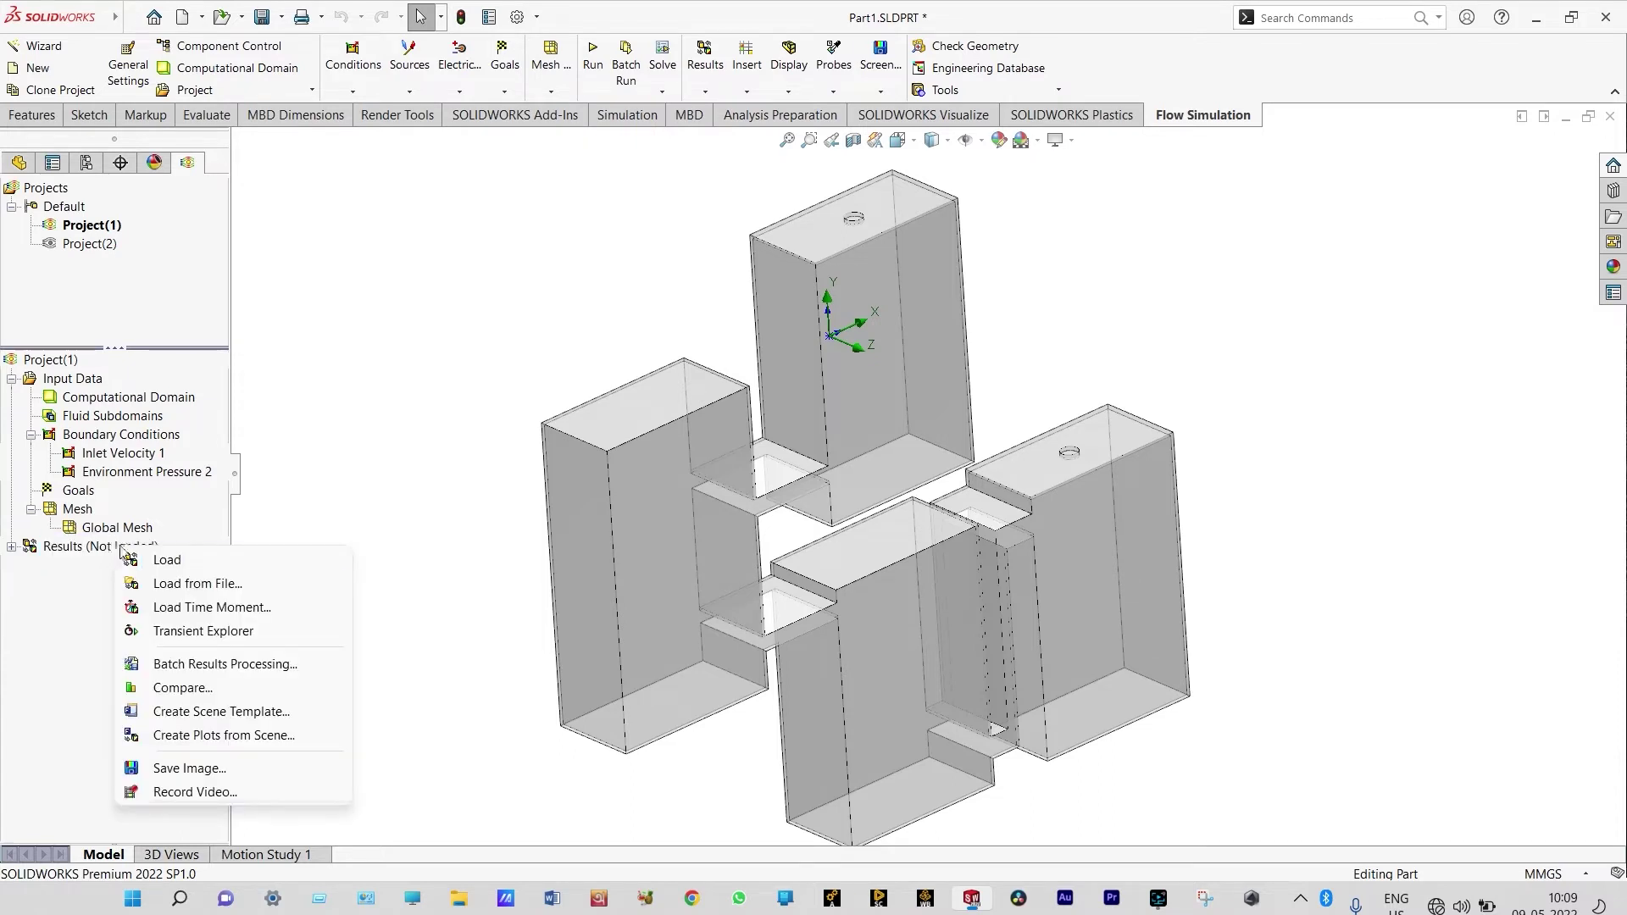
click(151, 561)
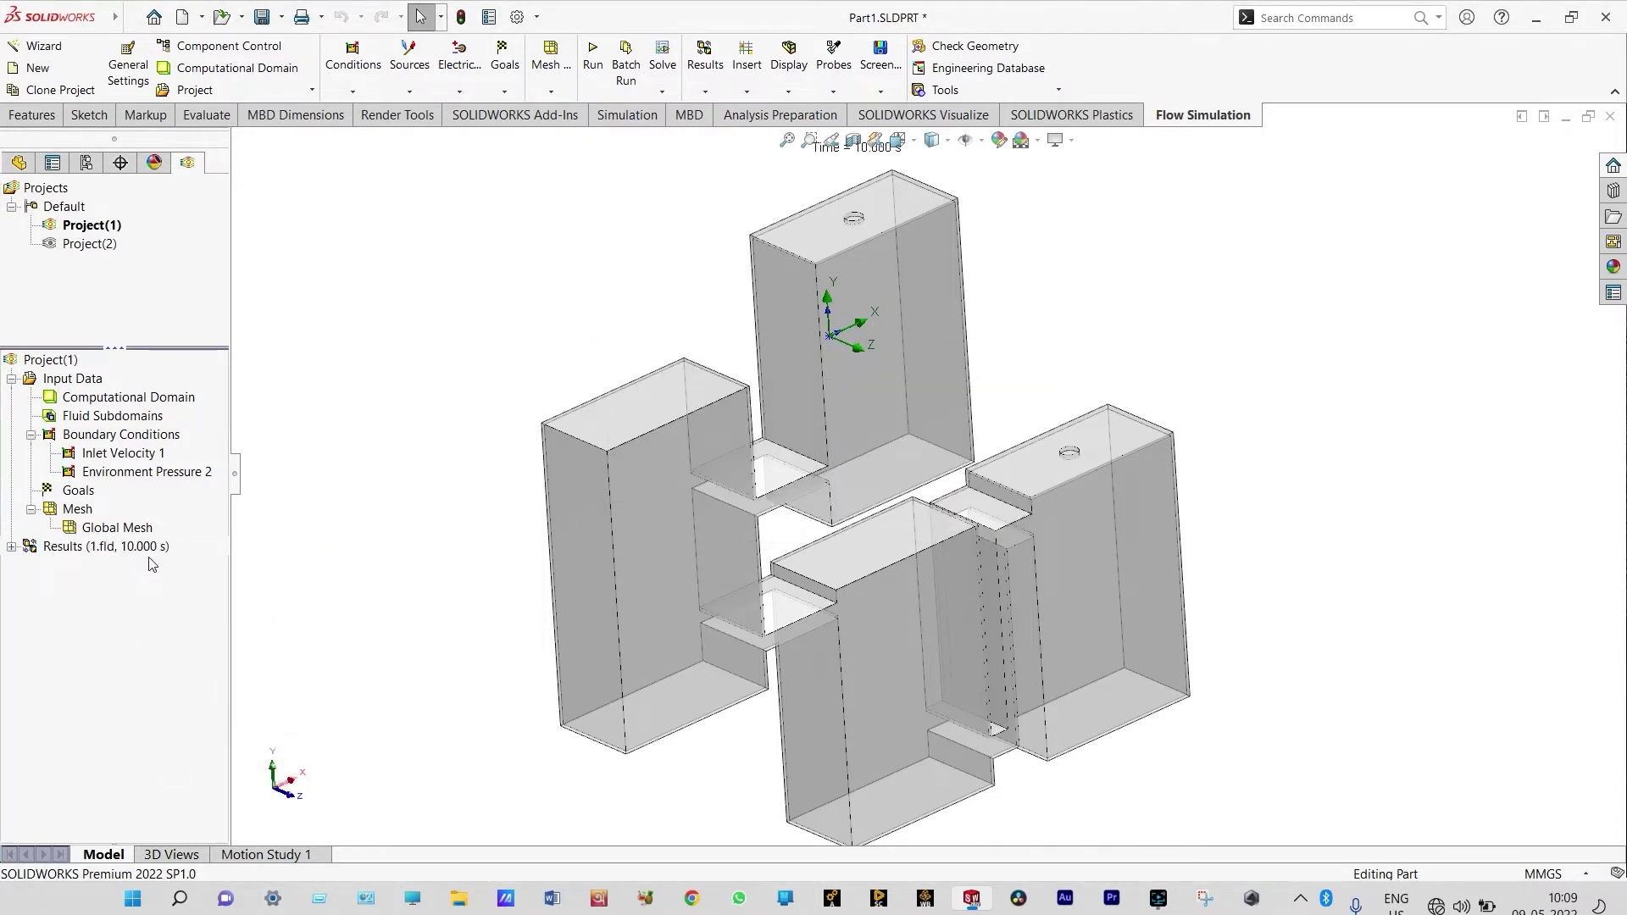
right_click(101, 552)
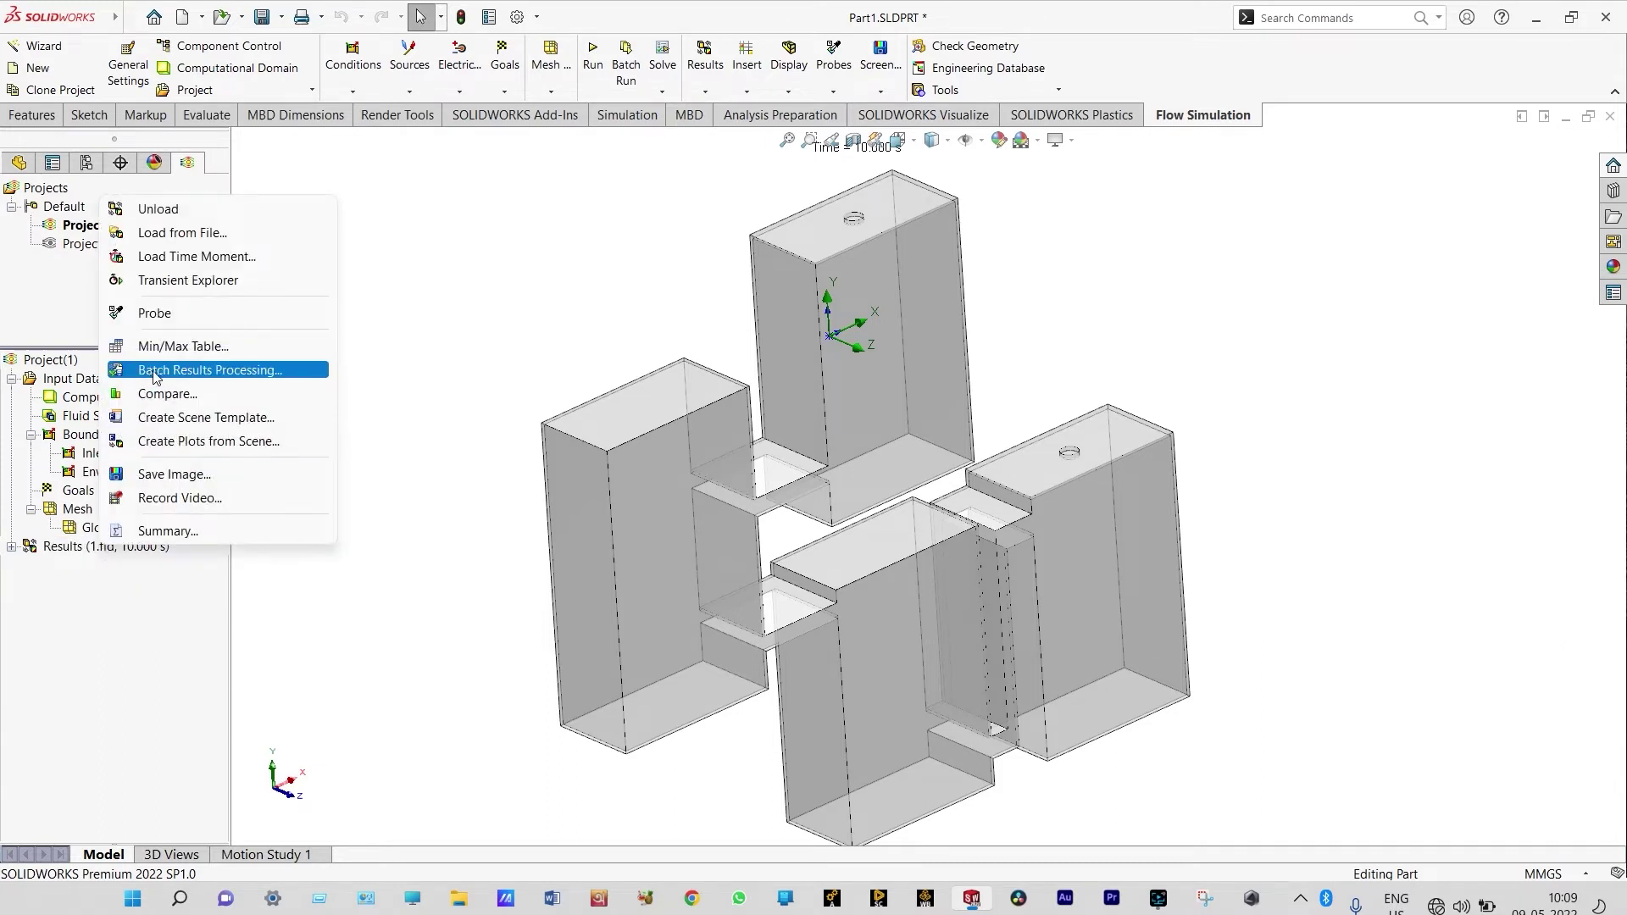
click(162, 283)
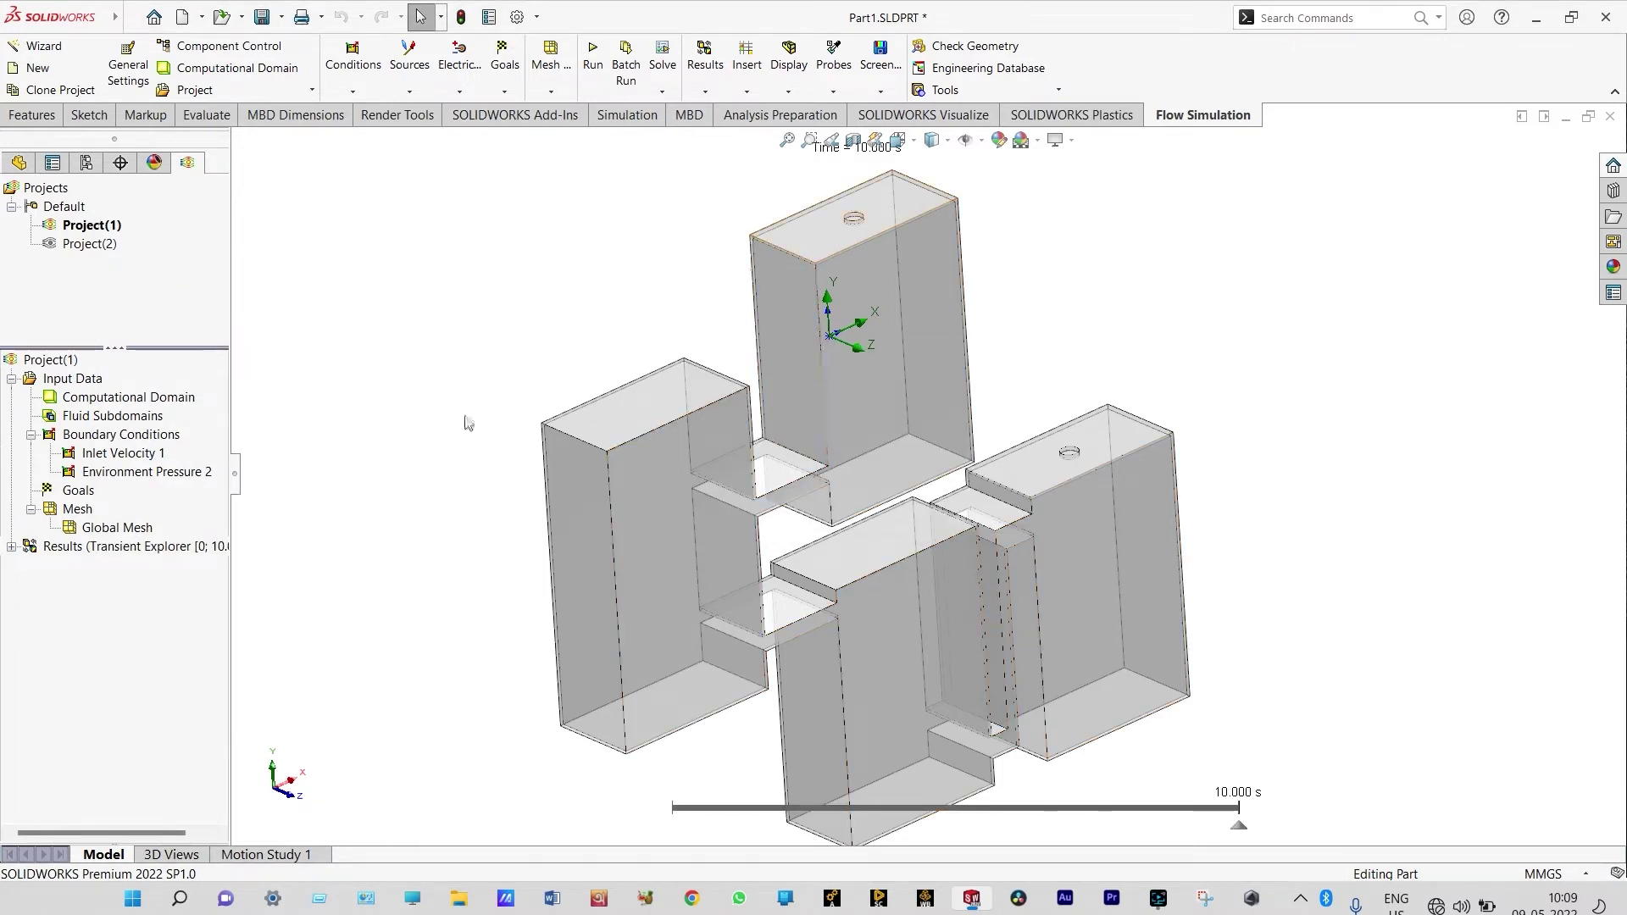
Step: Create a Front Plane cut plot offset 0.025 m with Mass Fraction of Water contours, Pressure isolines, Velocity vectors and mesh
right_click(96, 583)
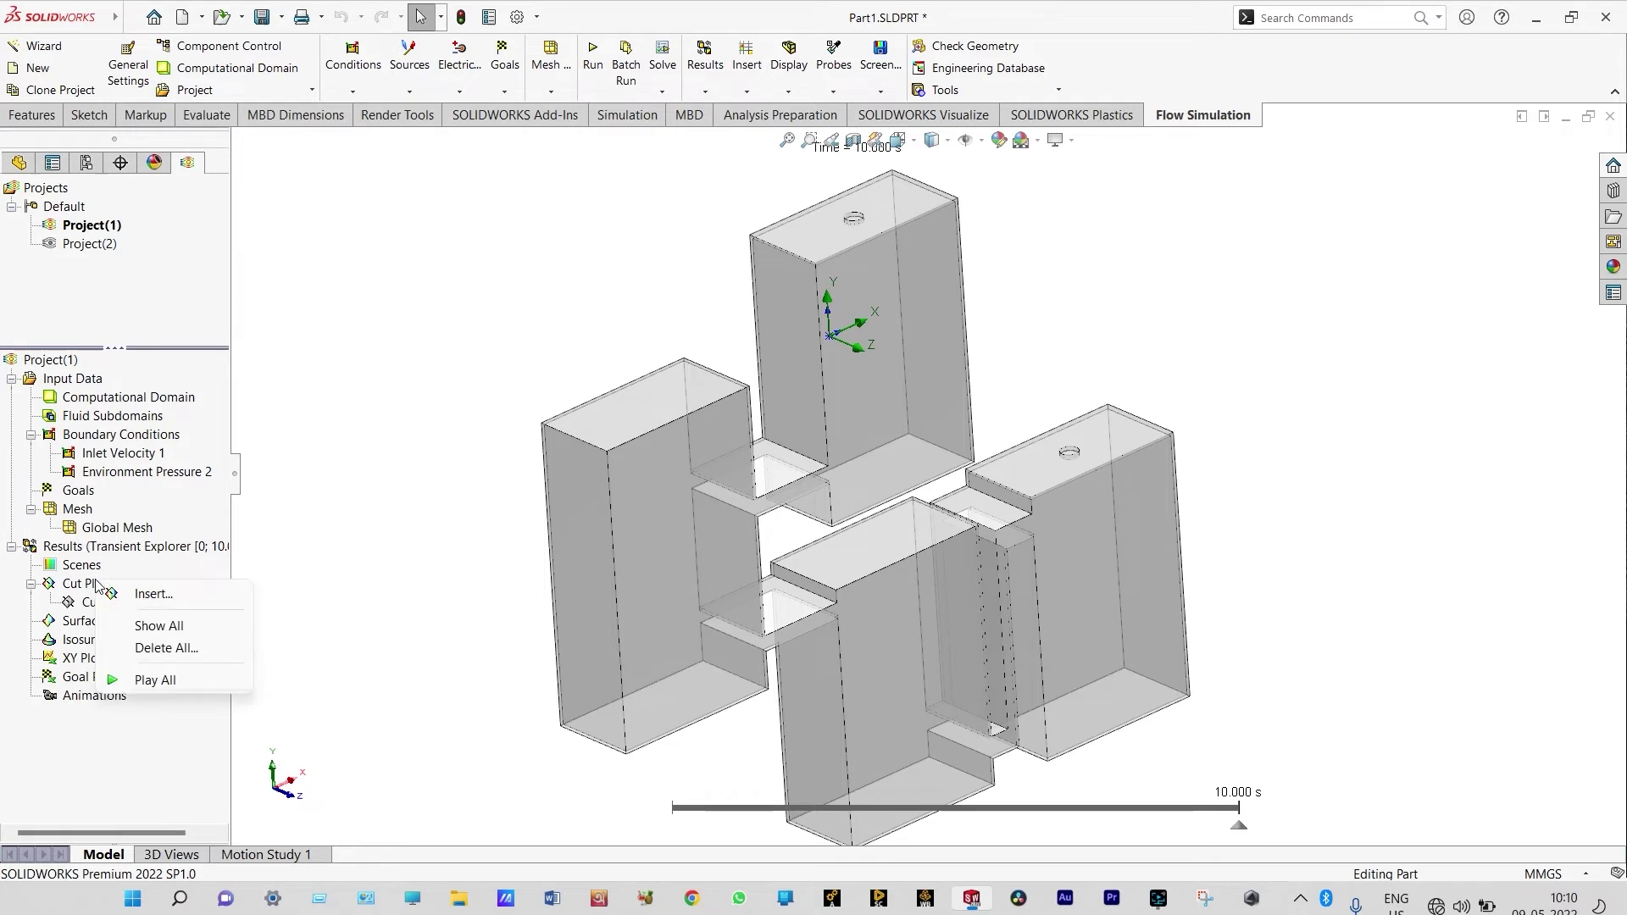
click(142, 595)
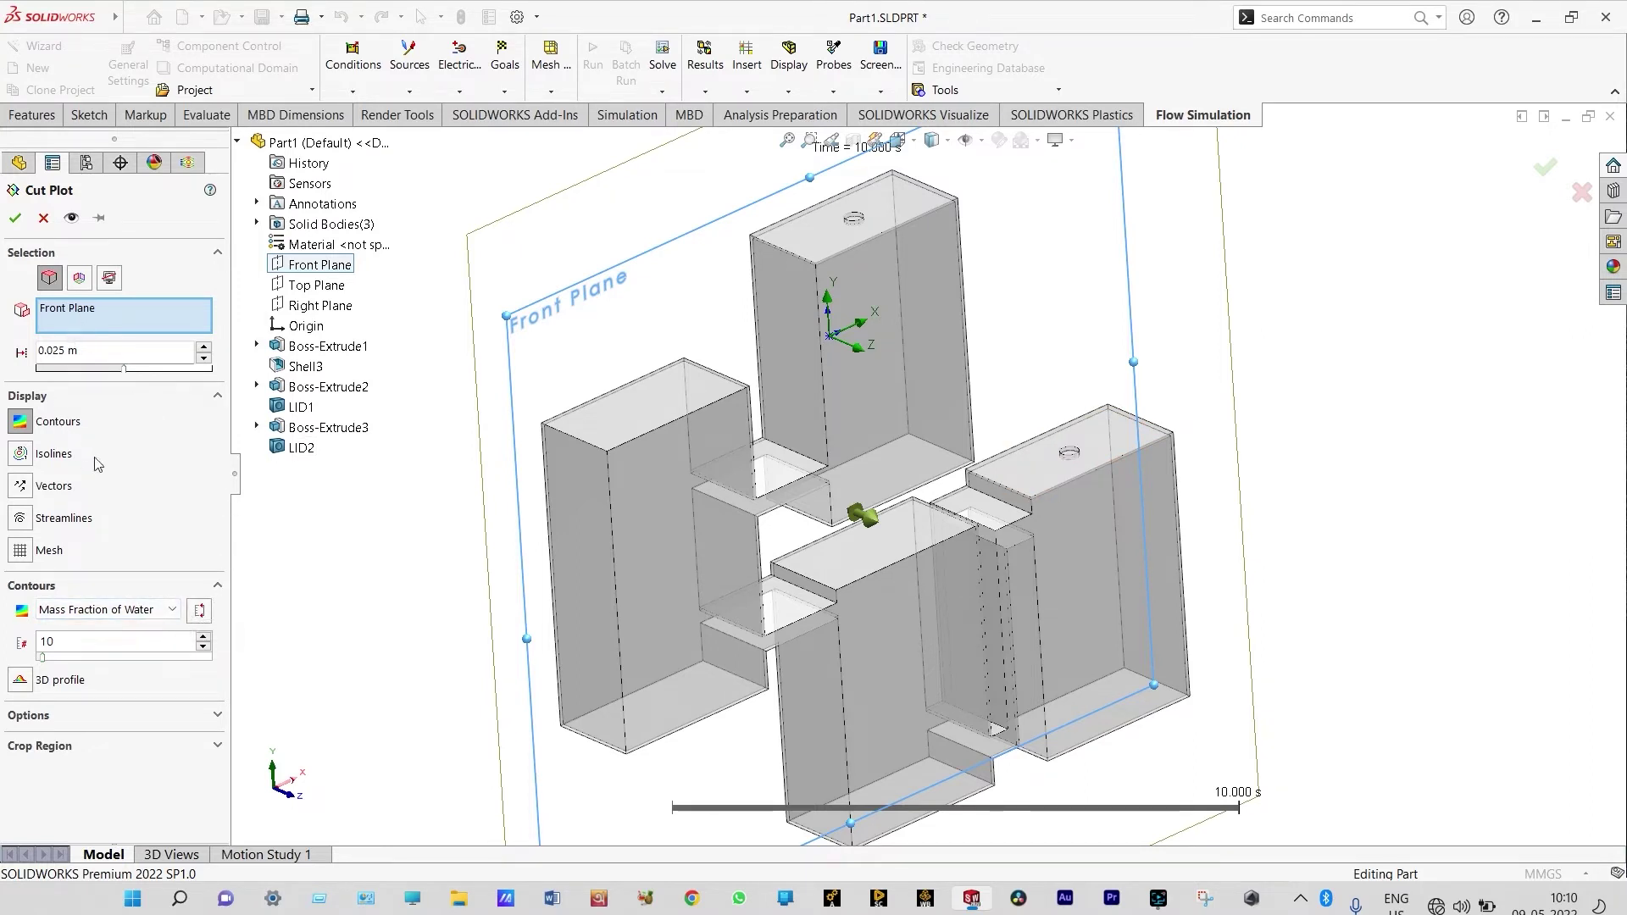
click(22, 552)
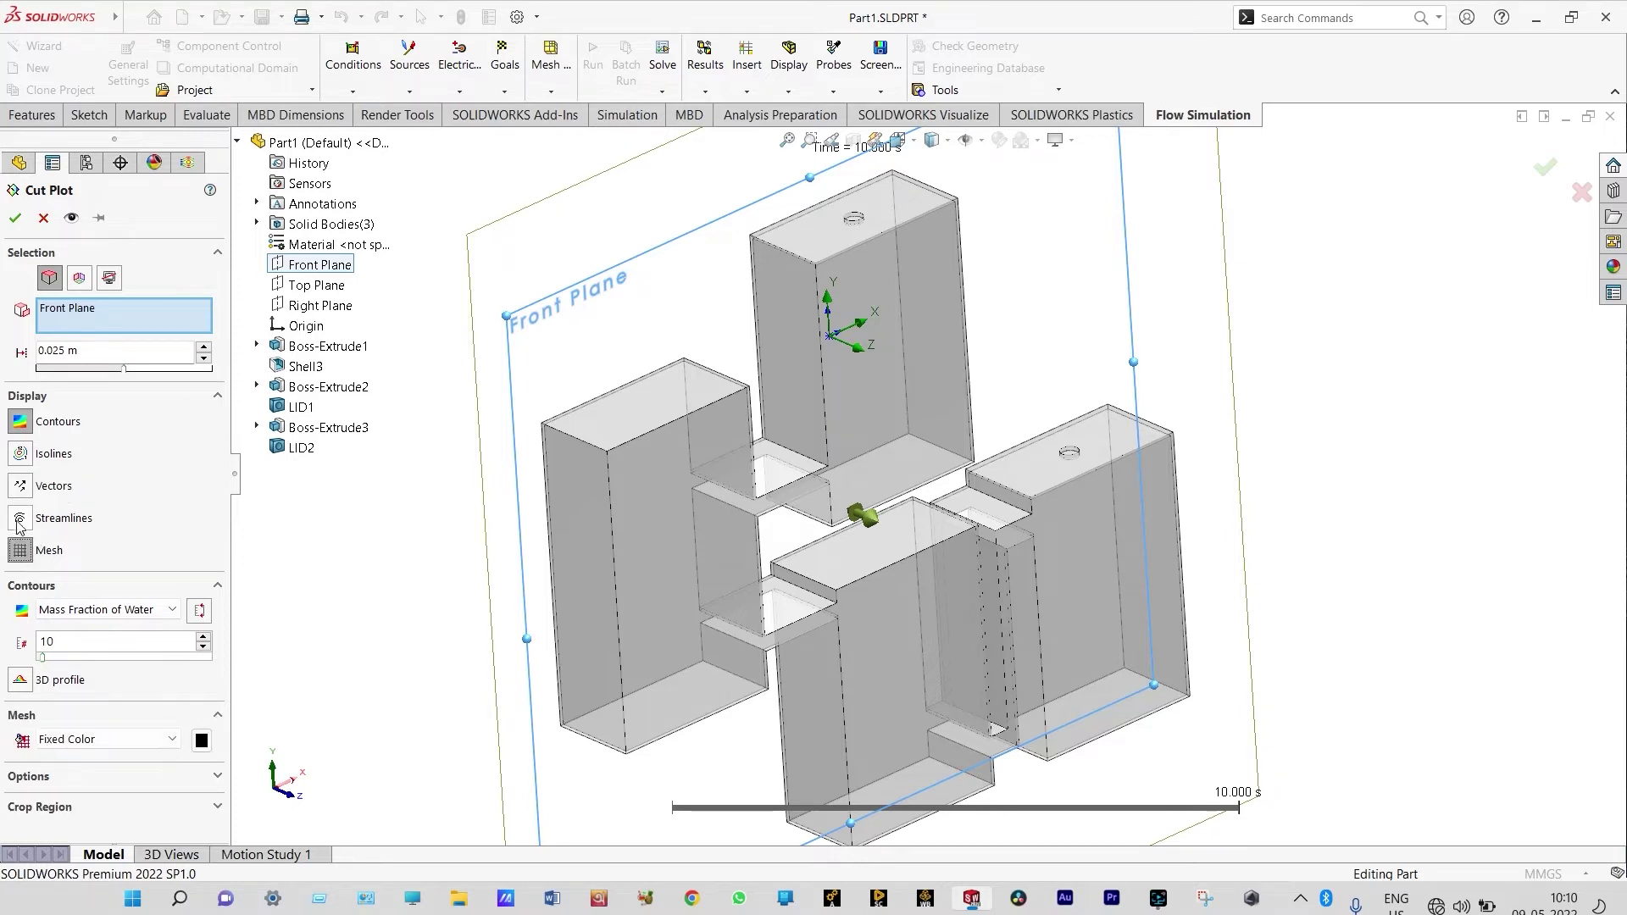
click(20, 487)
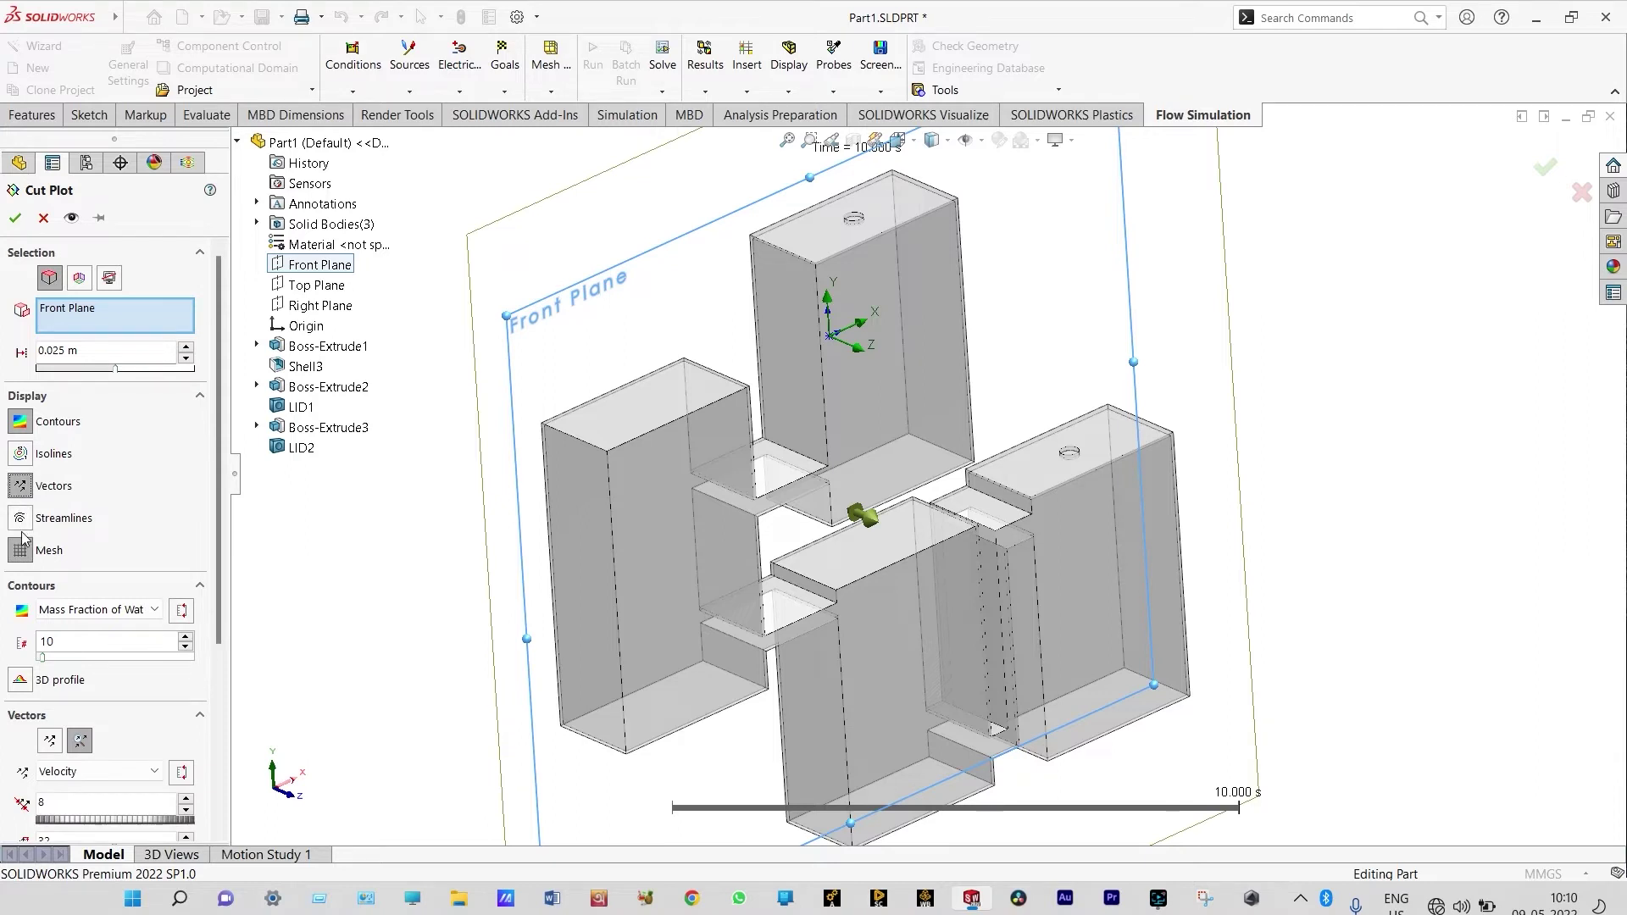
click(20, 454)
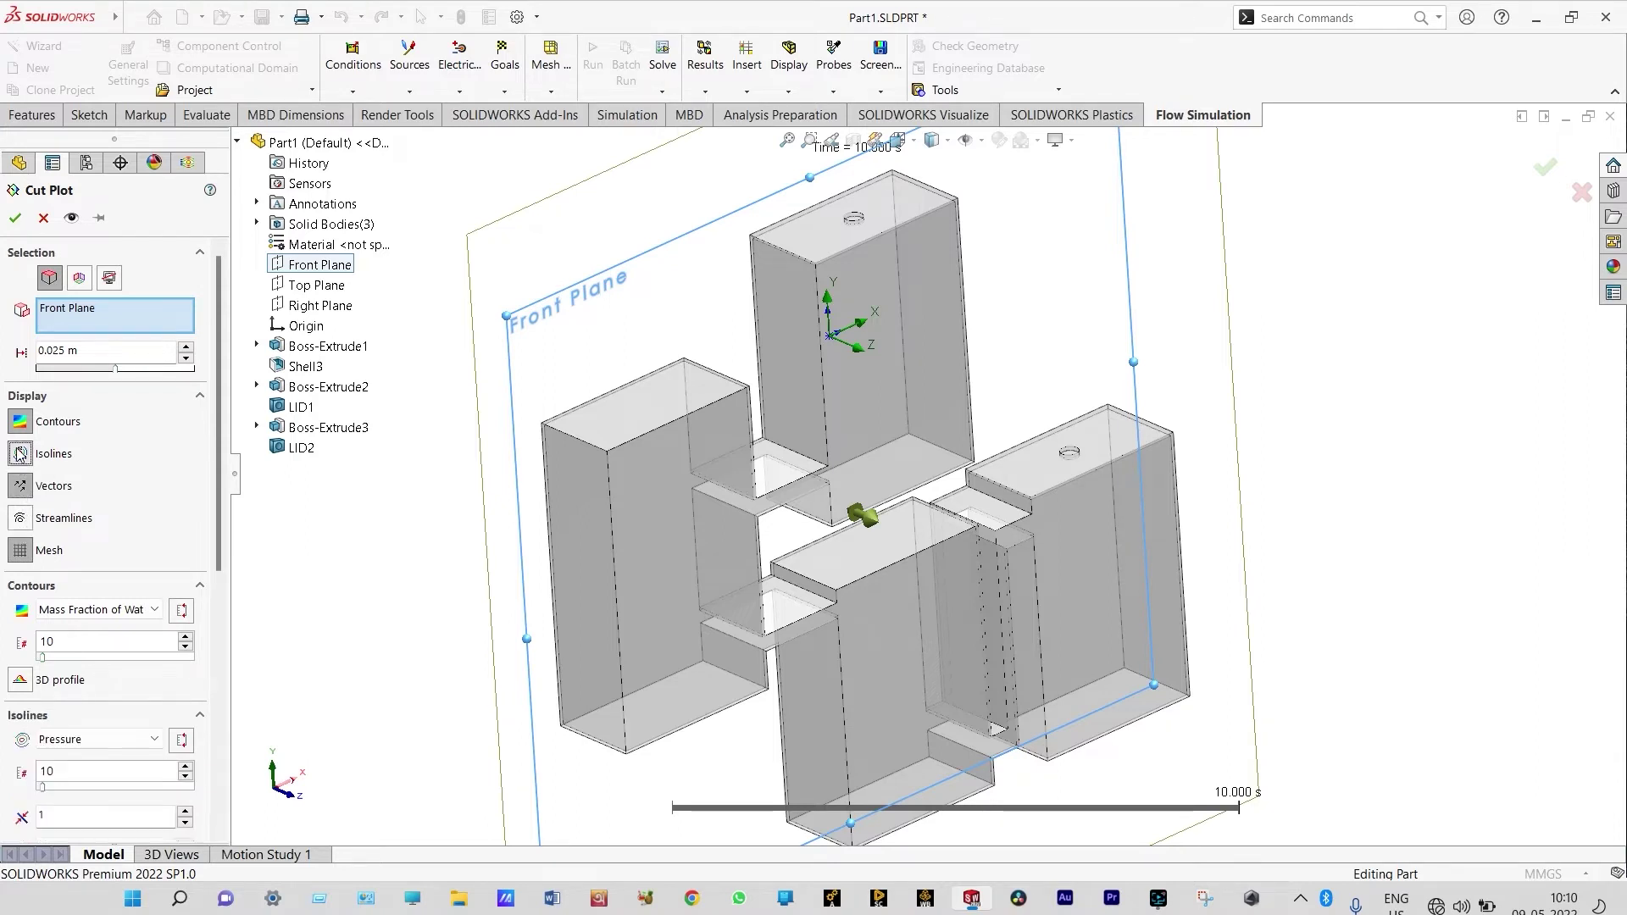
click(15, 219)
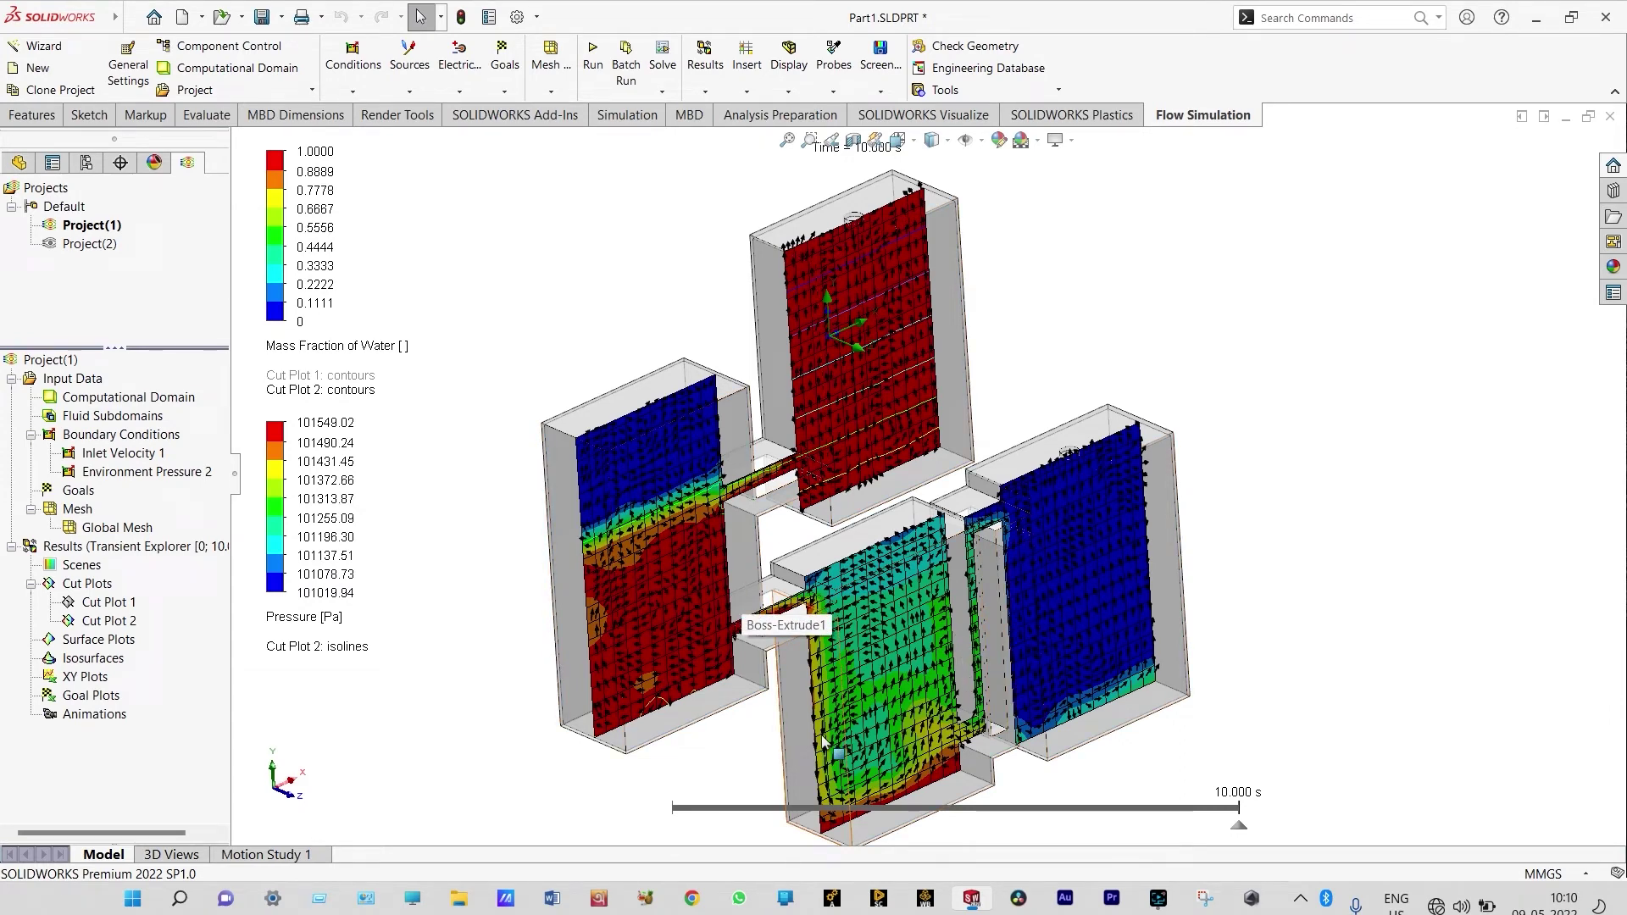
Step: Play the transient results over the 0 to 10 s timeline to examine how water fills the chambers
mouse_move(681, 798)
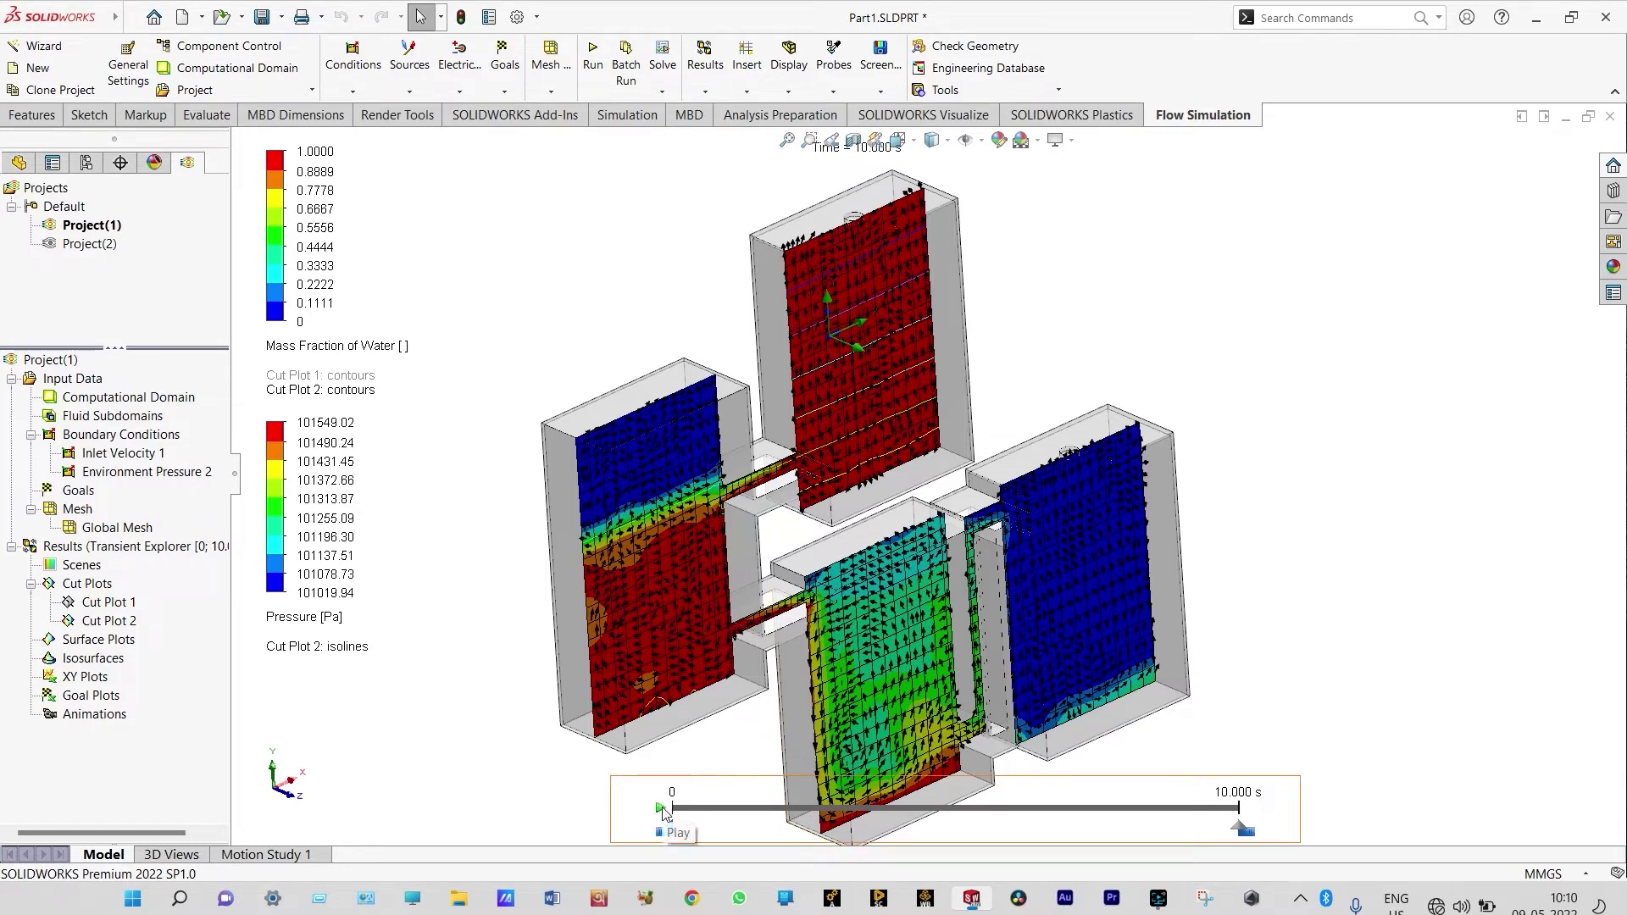
click(662, 810)
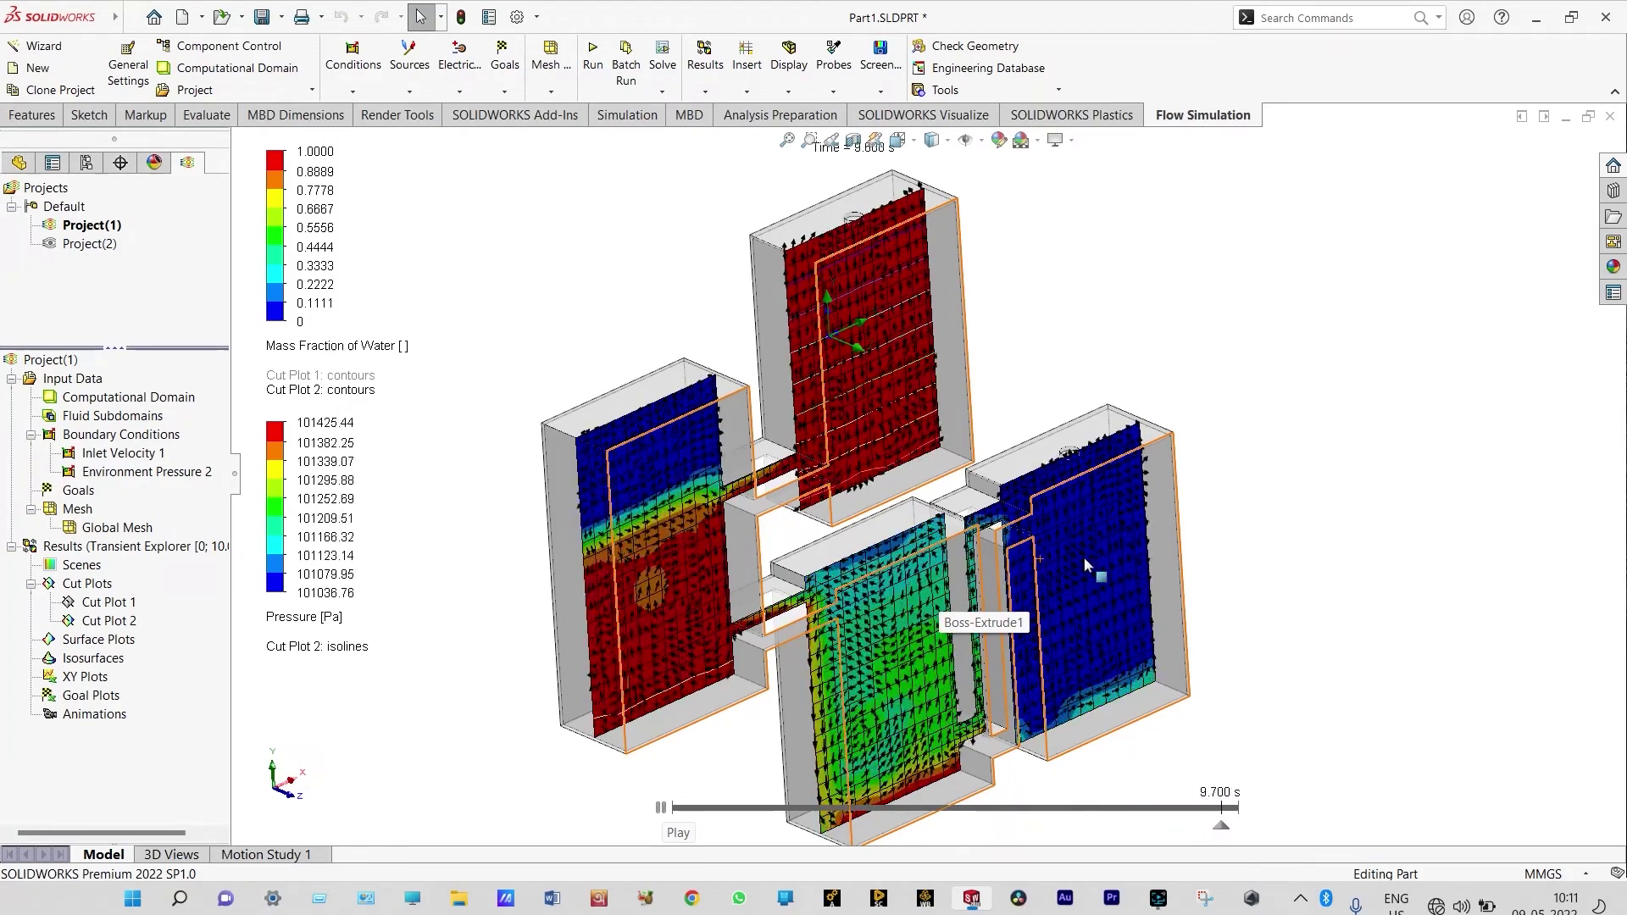
Step: Play and pause the transient results of the second cut plot to examine how water spreads between the chambers
click(662, 808)
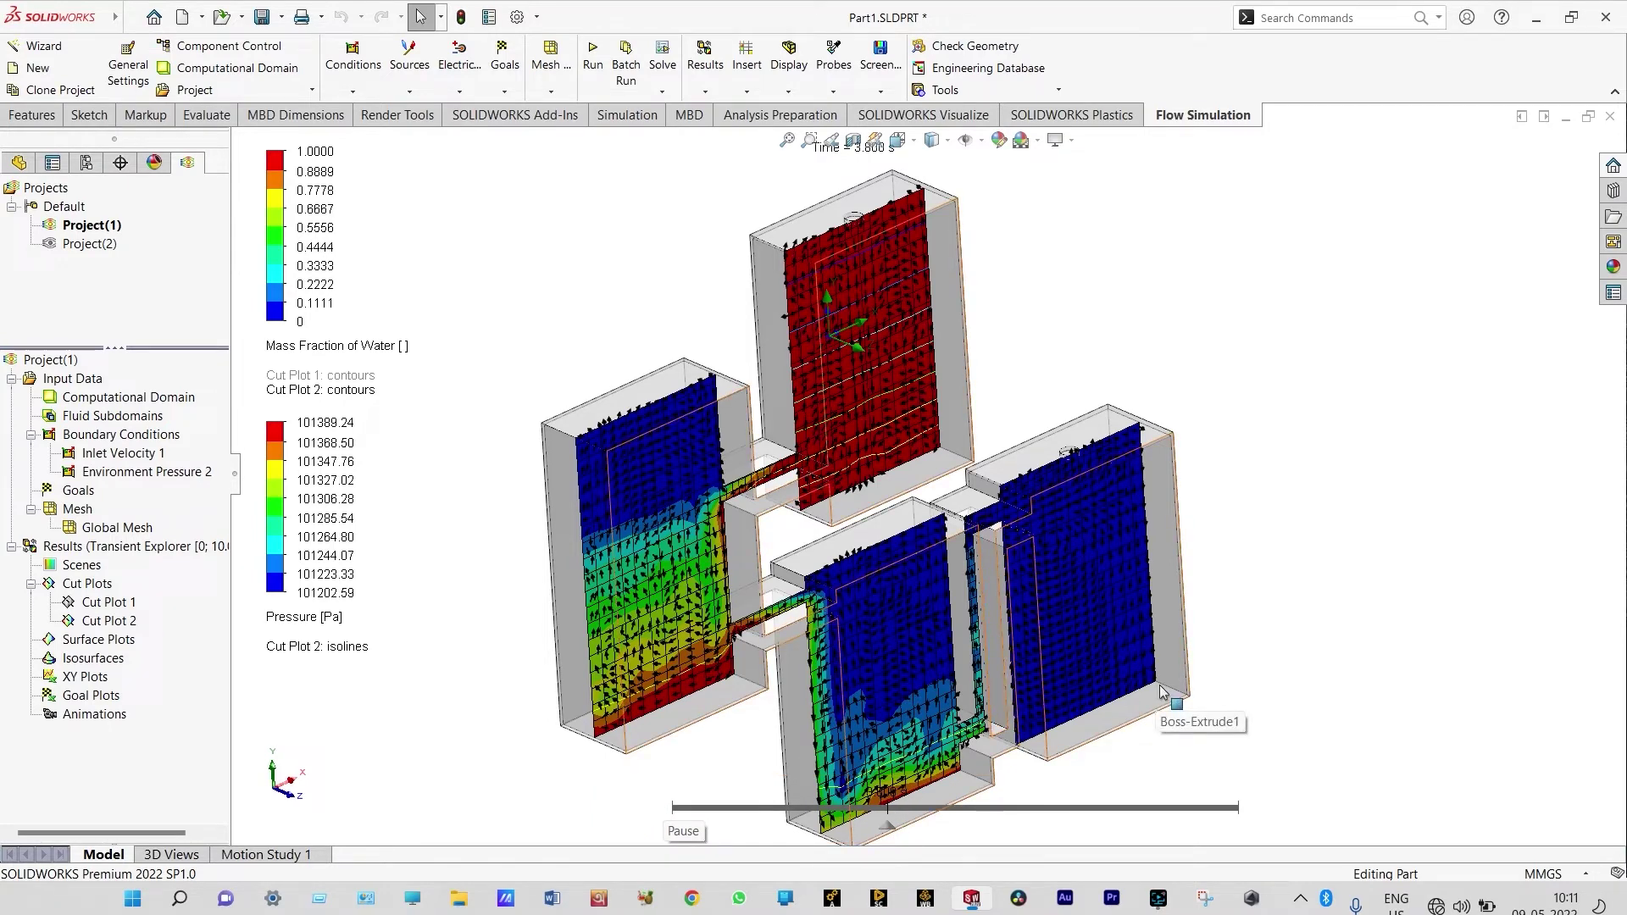
key(z)
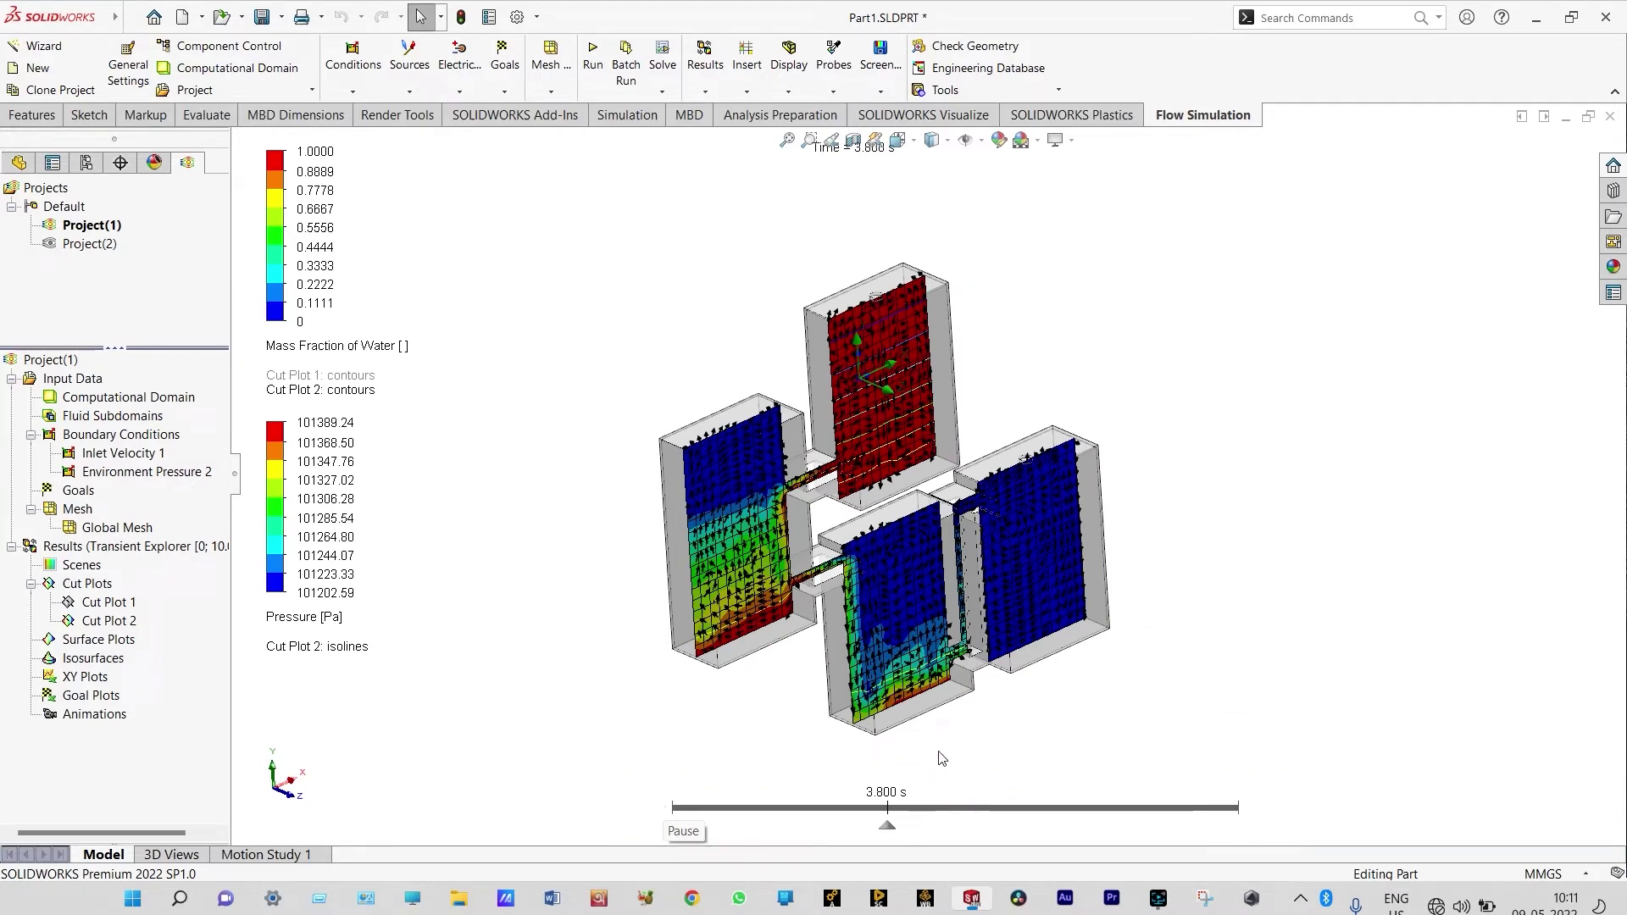
scroll(938, 754, down, 2)
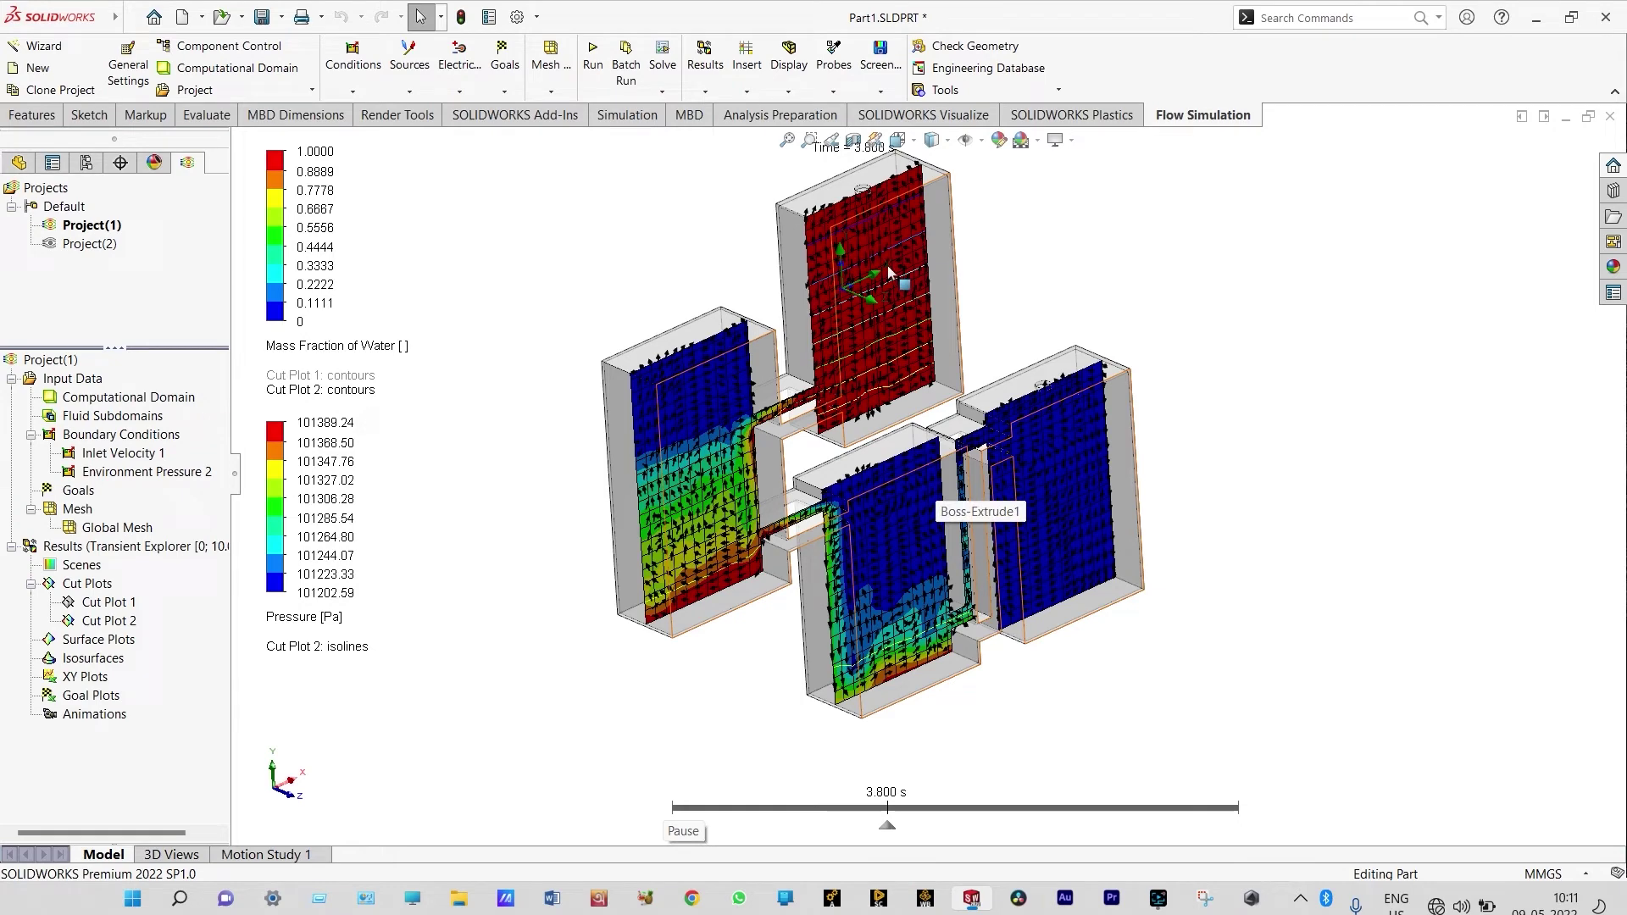
scroll(888, 237, down, 1)
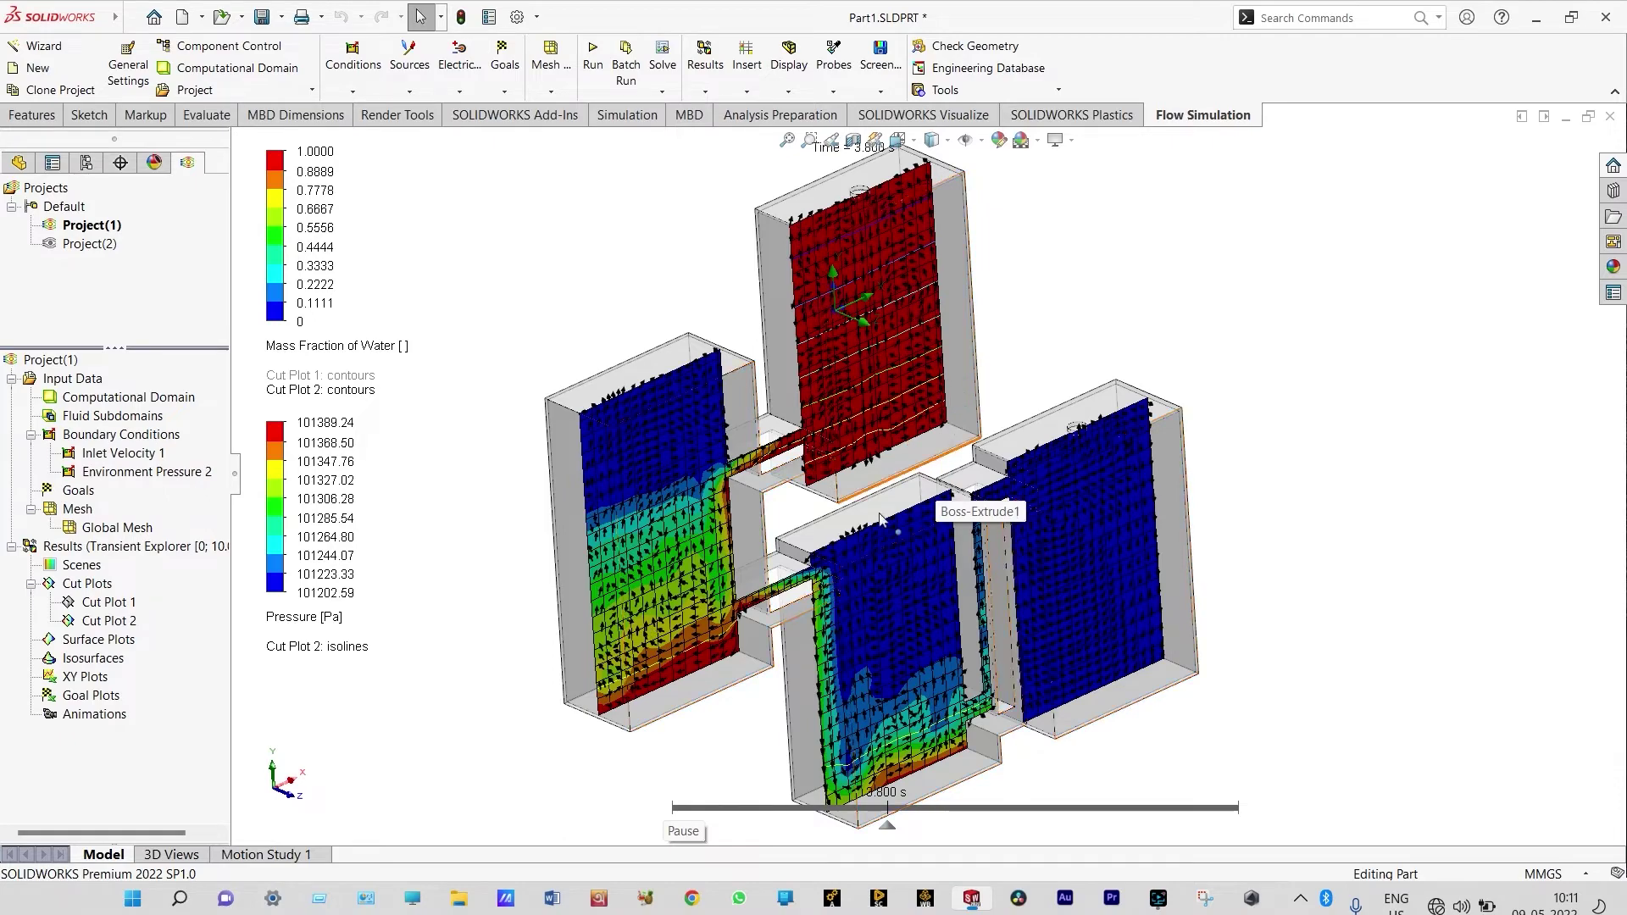
mouse_move(712, 787)
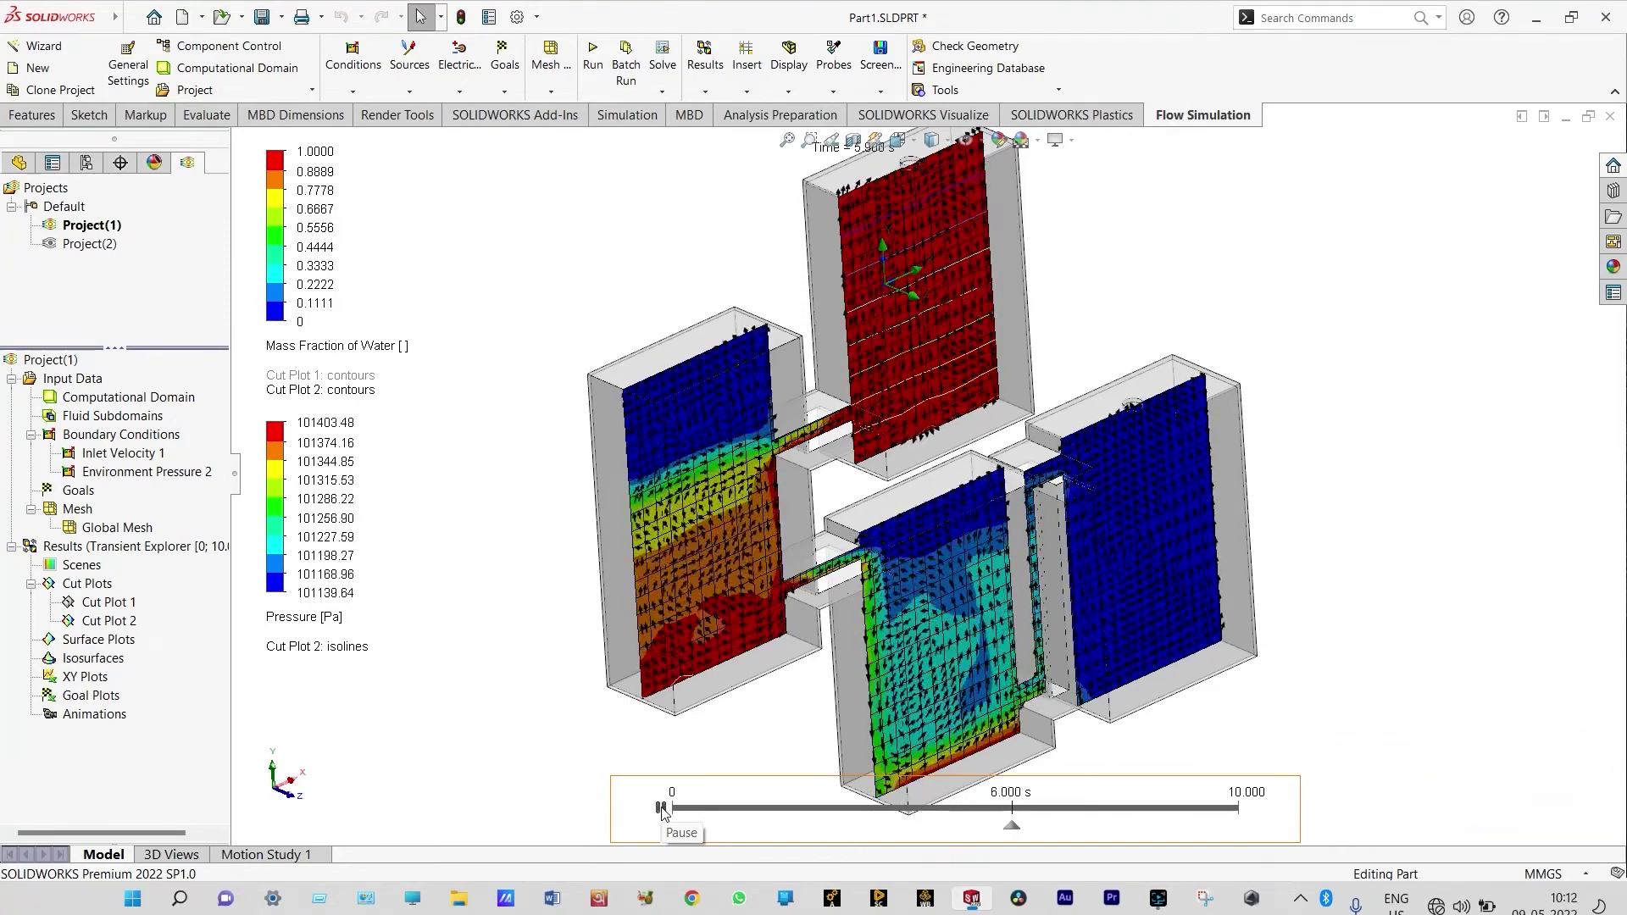
click(662, 809)
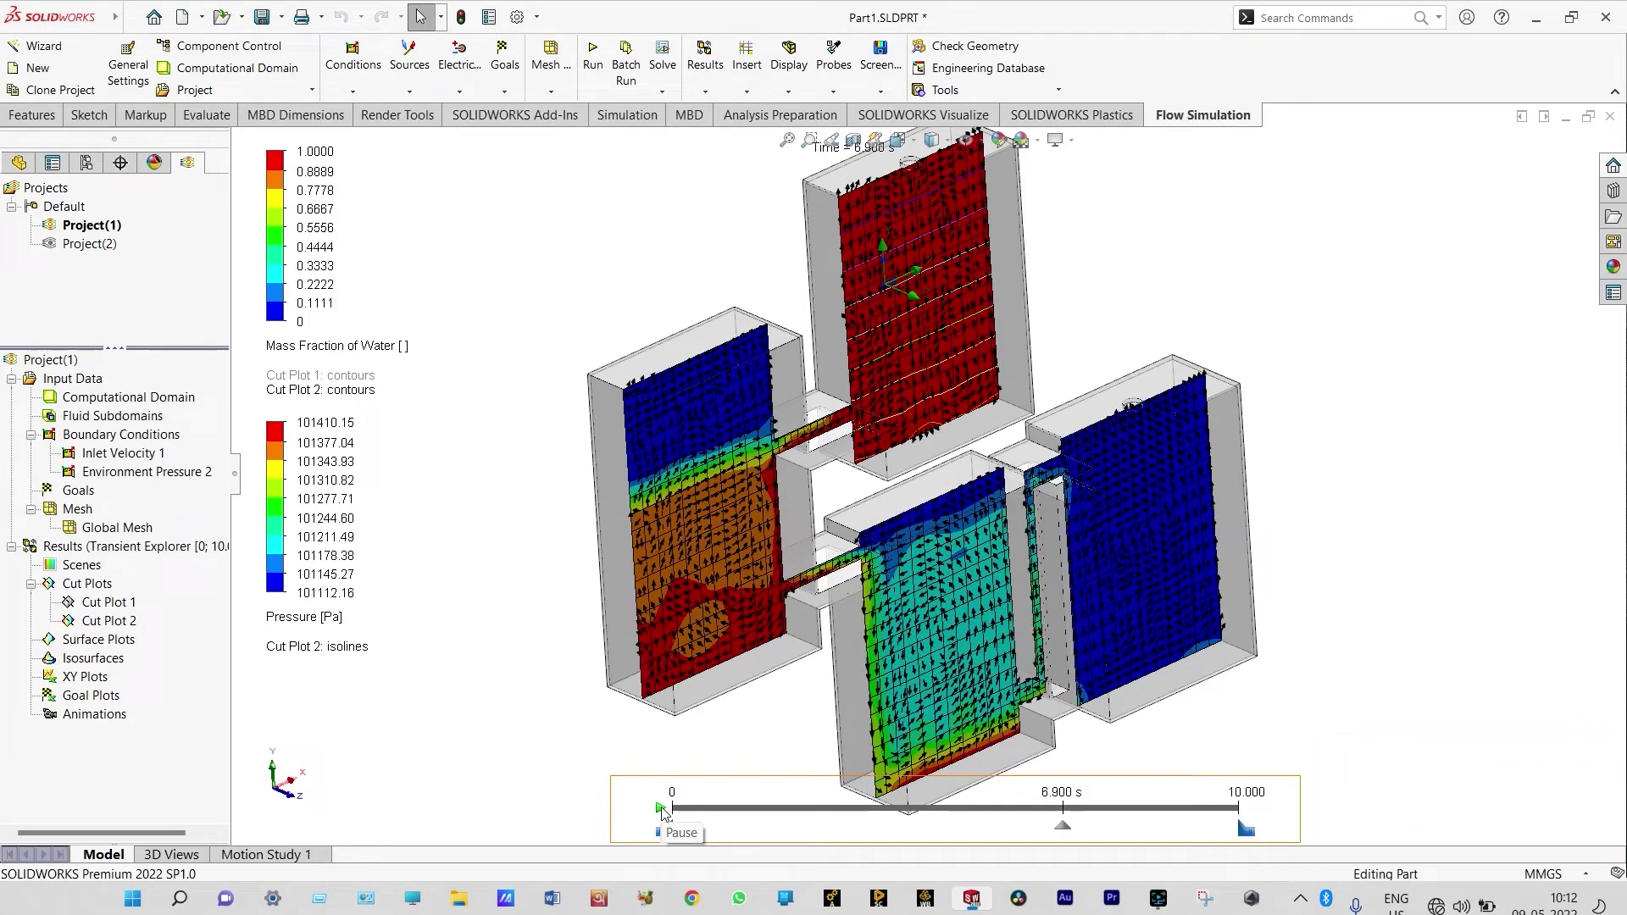
Step: Clear and hide Cut Plot 2
click(126, 625)
right_click(127, 625)
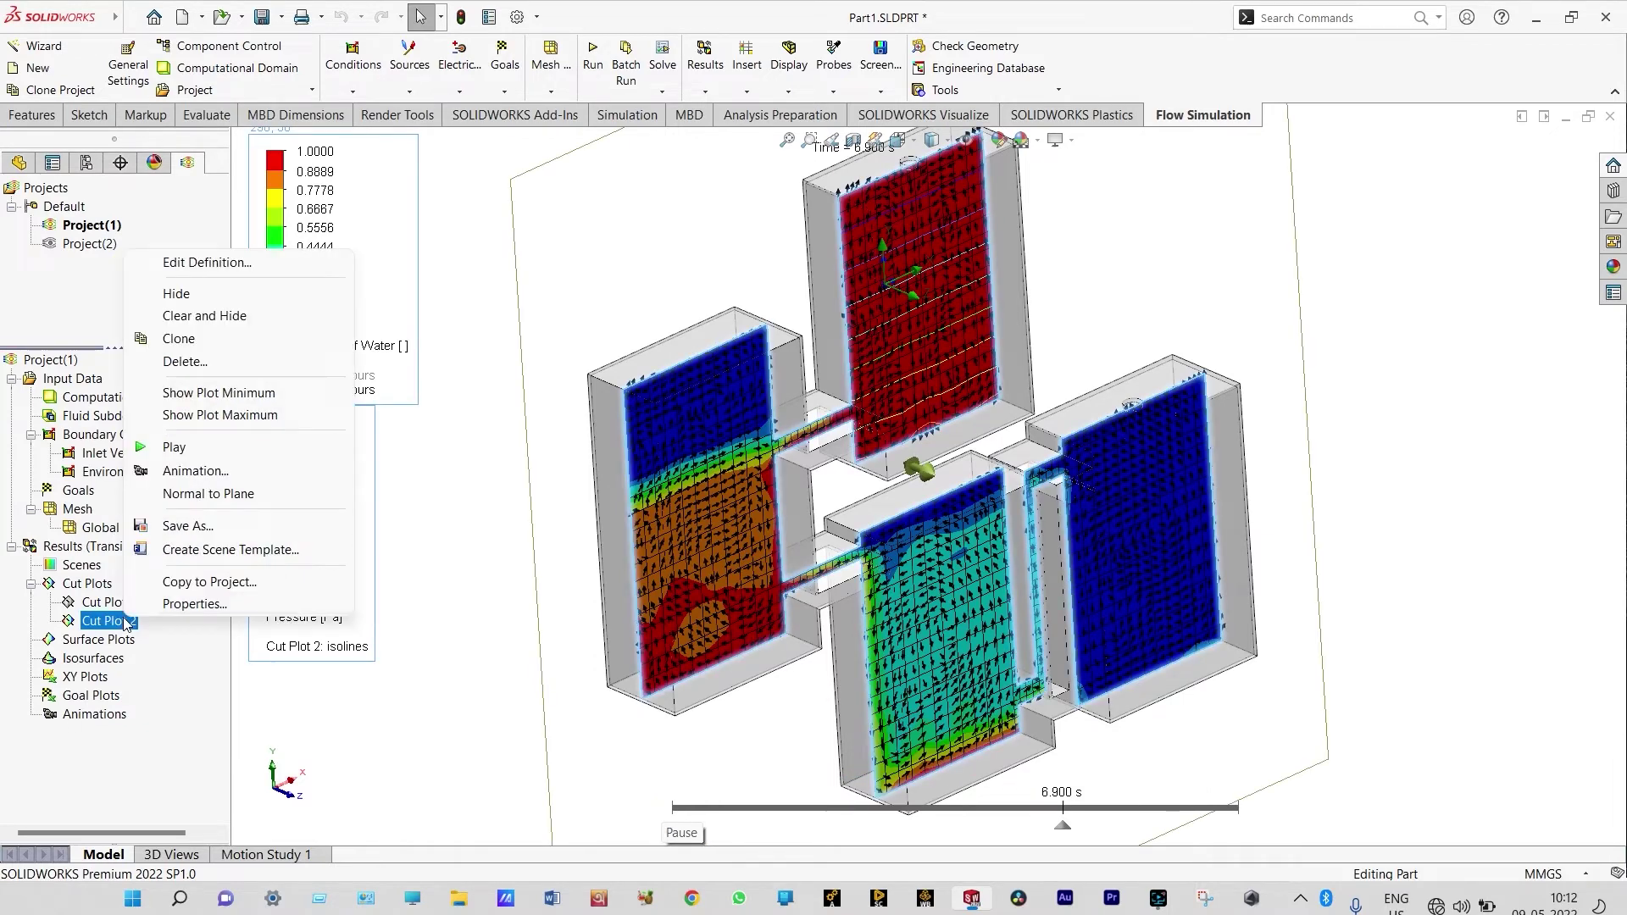
click(193, 315)
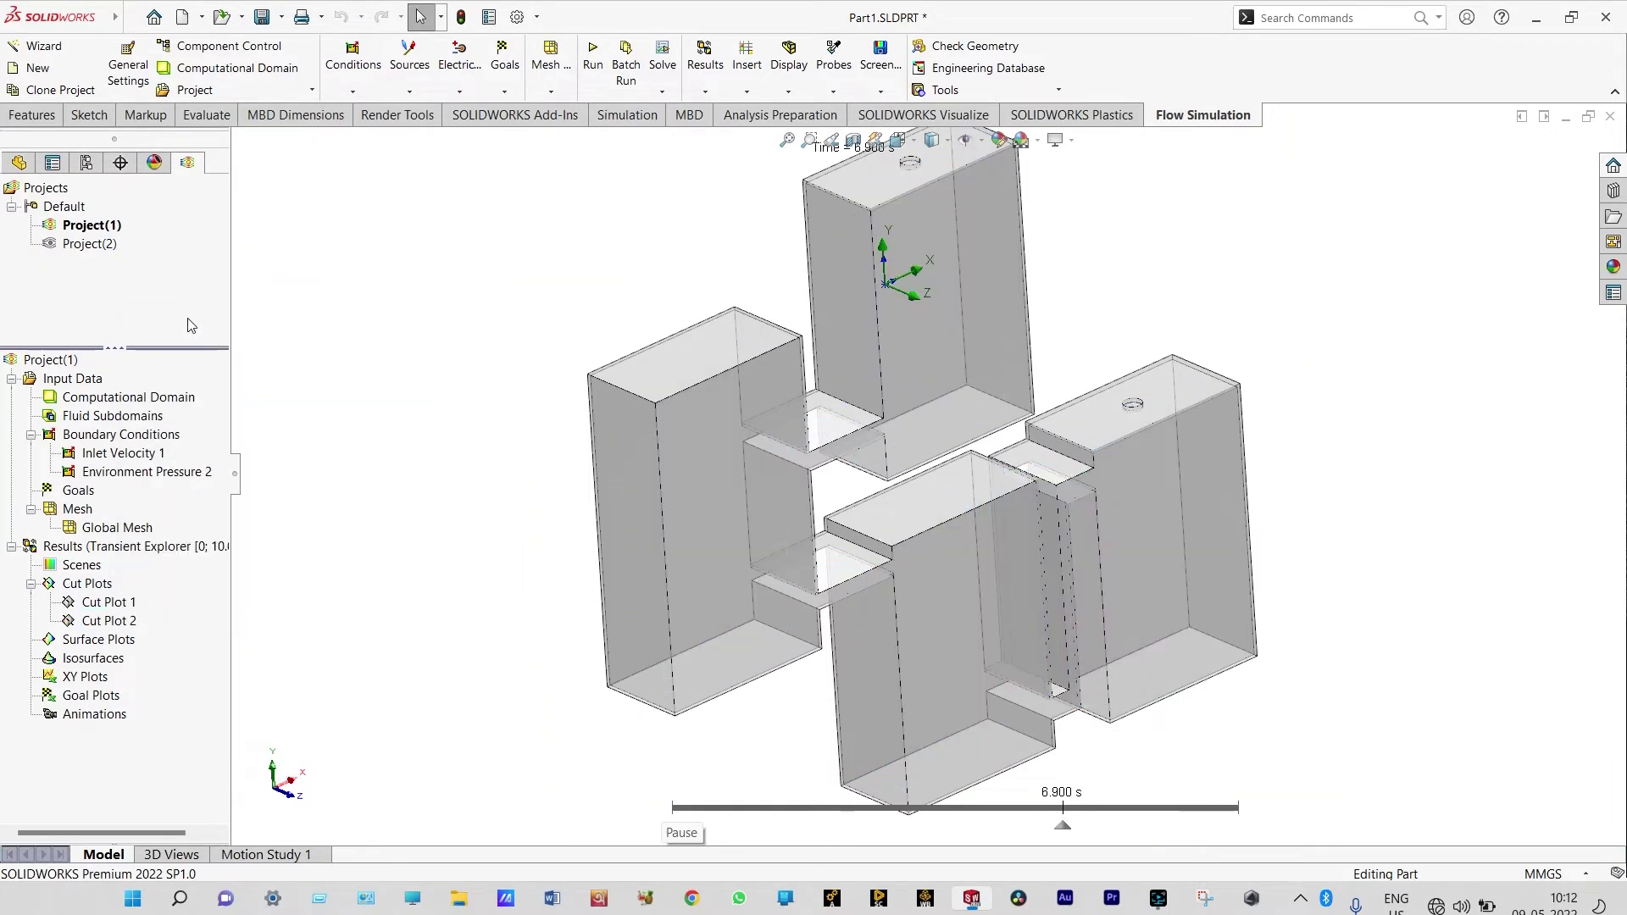
Step: Insert a surface plot of Mass Fraction of Water contours using all faces of the model
right_click(125, 642)
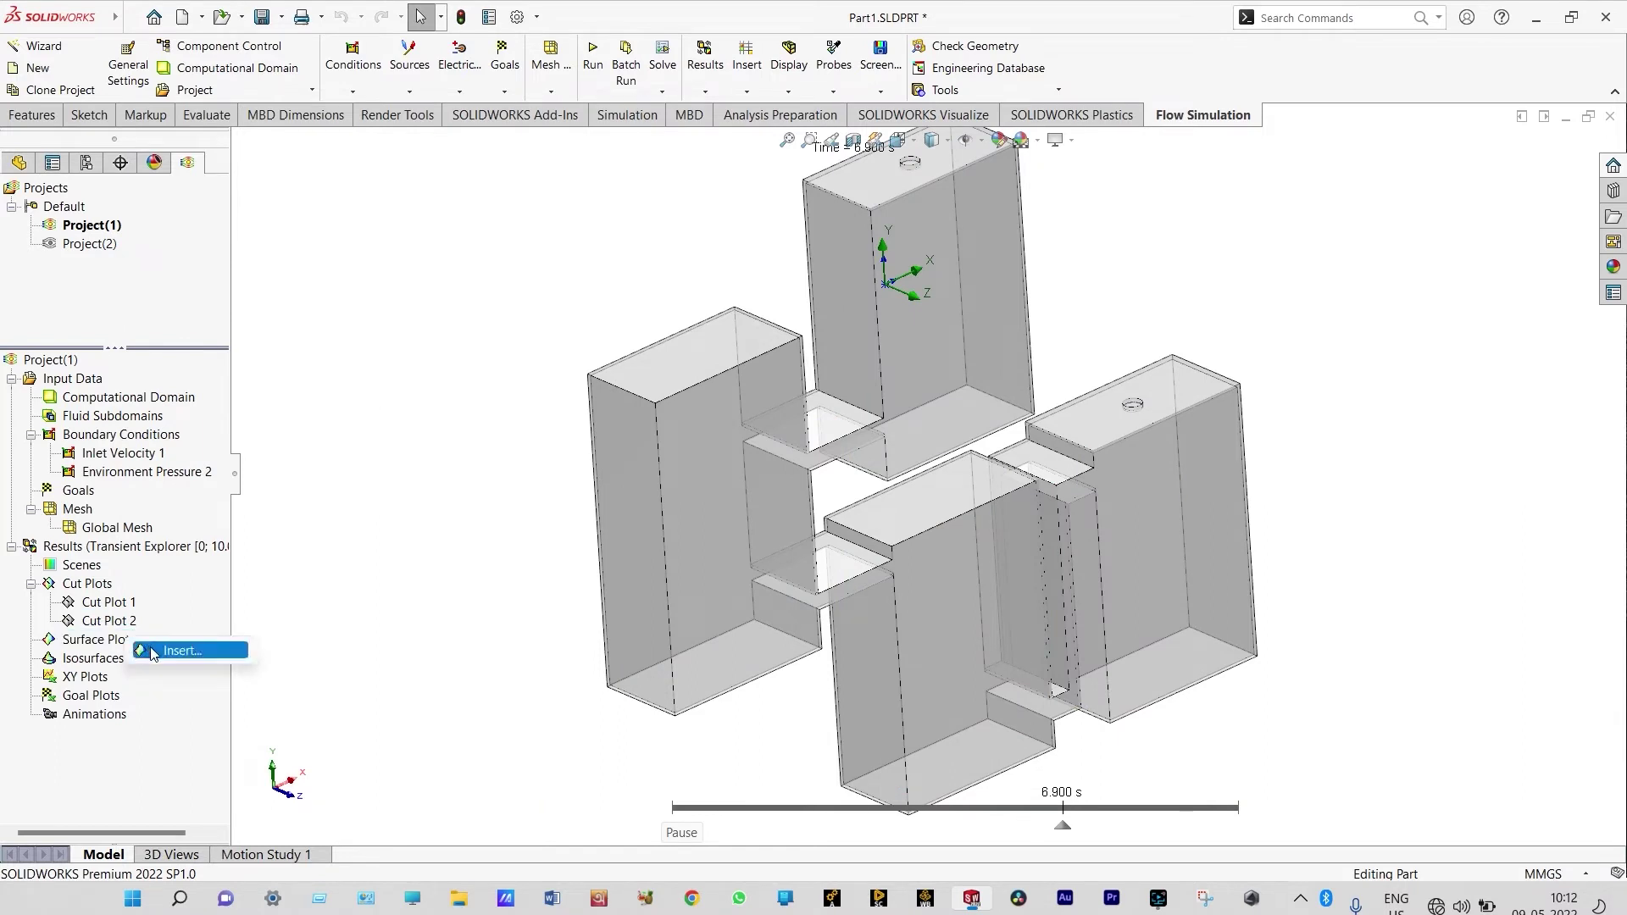
click(179, 651)
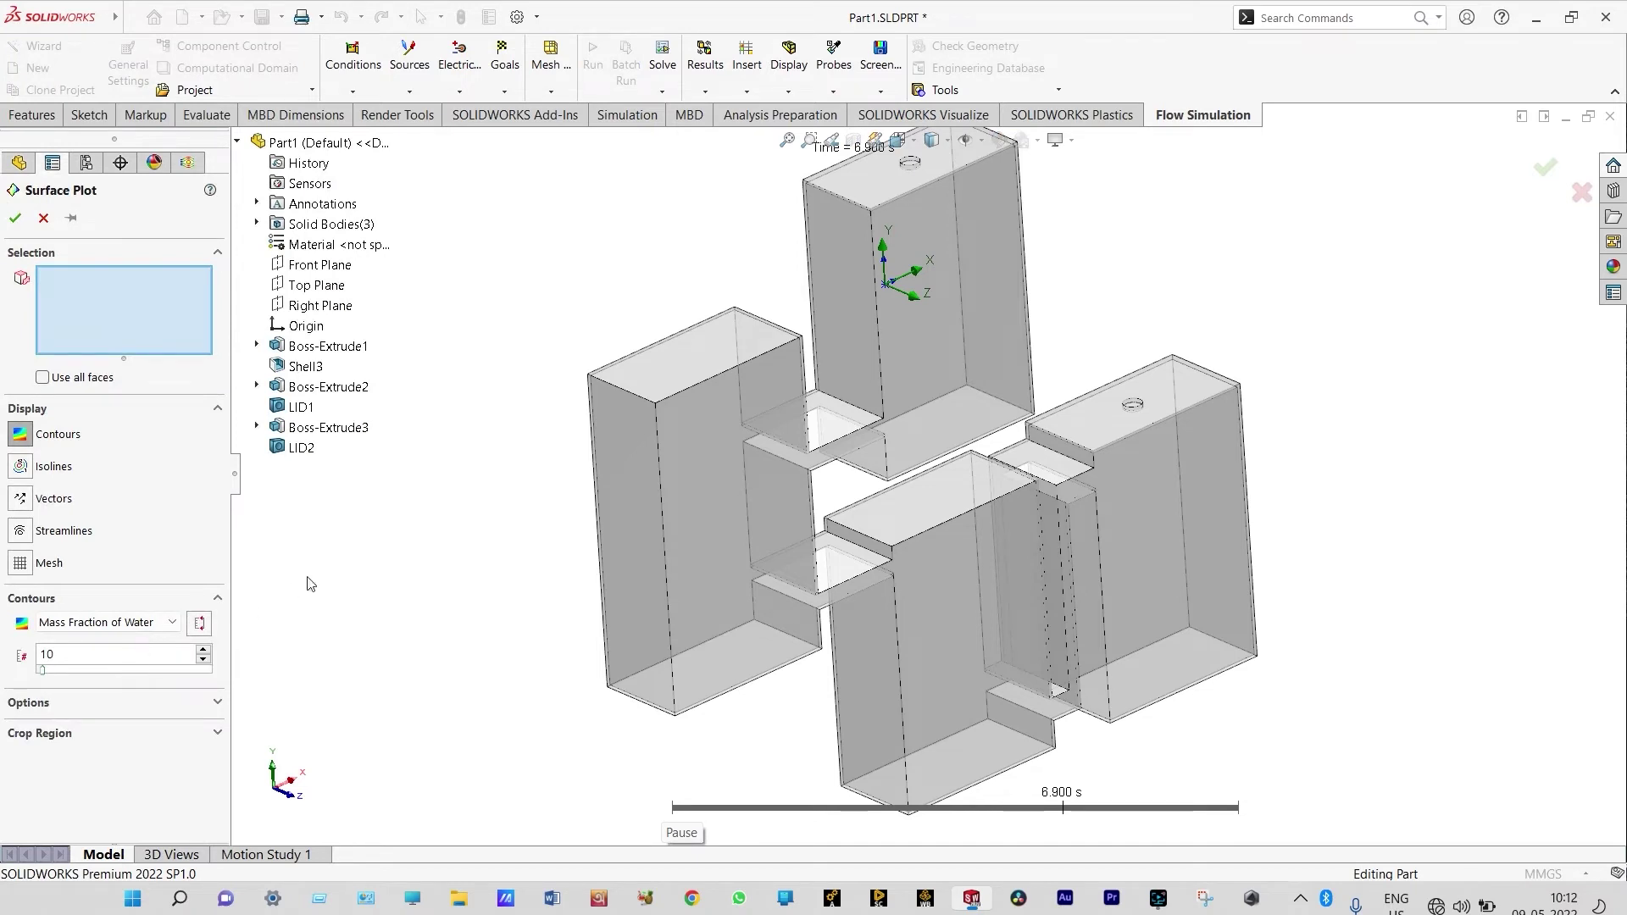
click(43, 378)
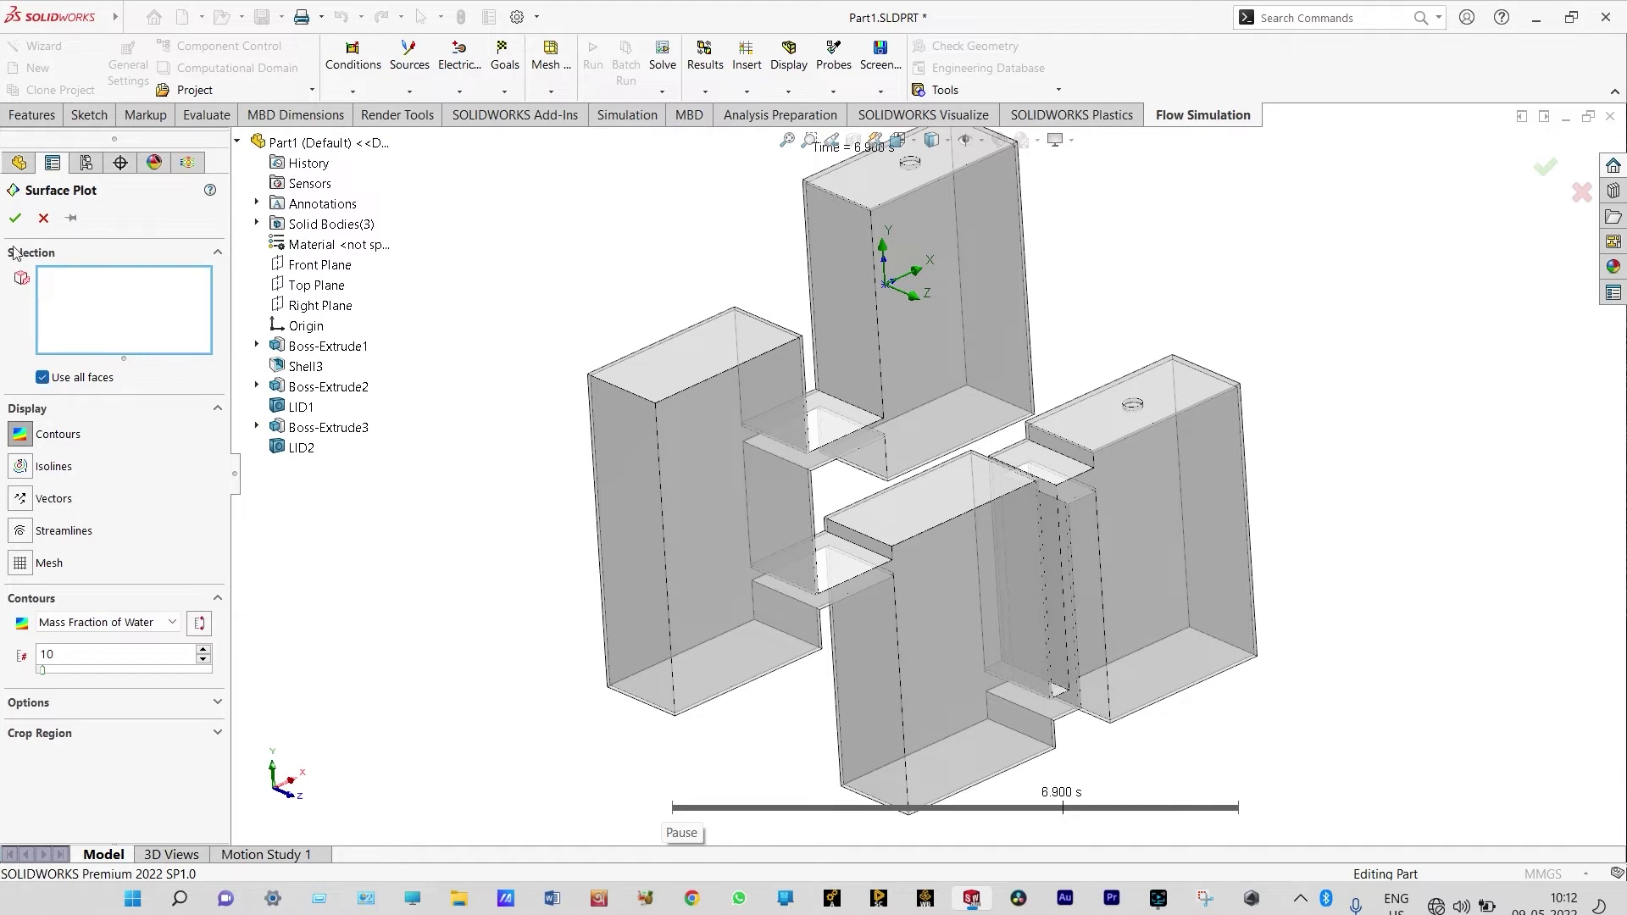
click(14, 218)
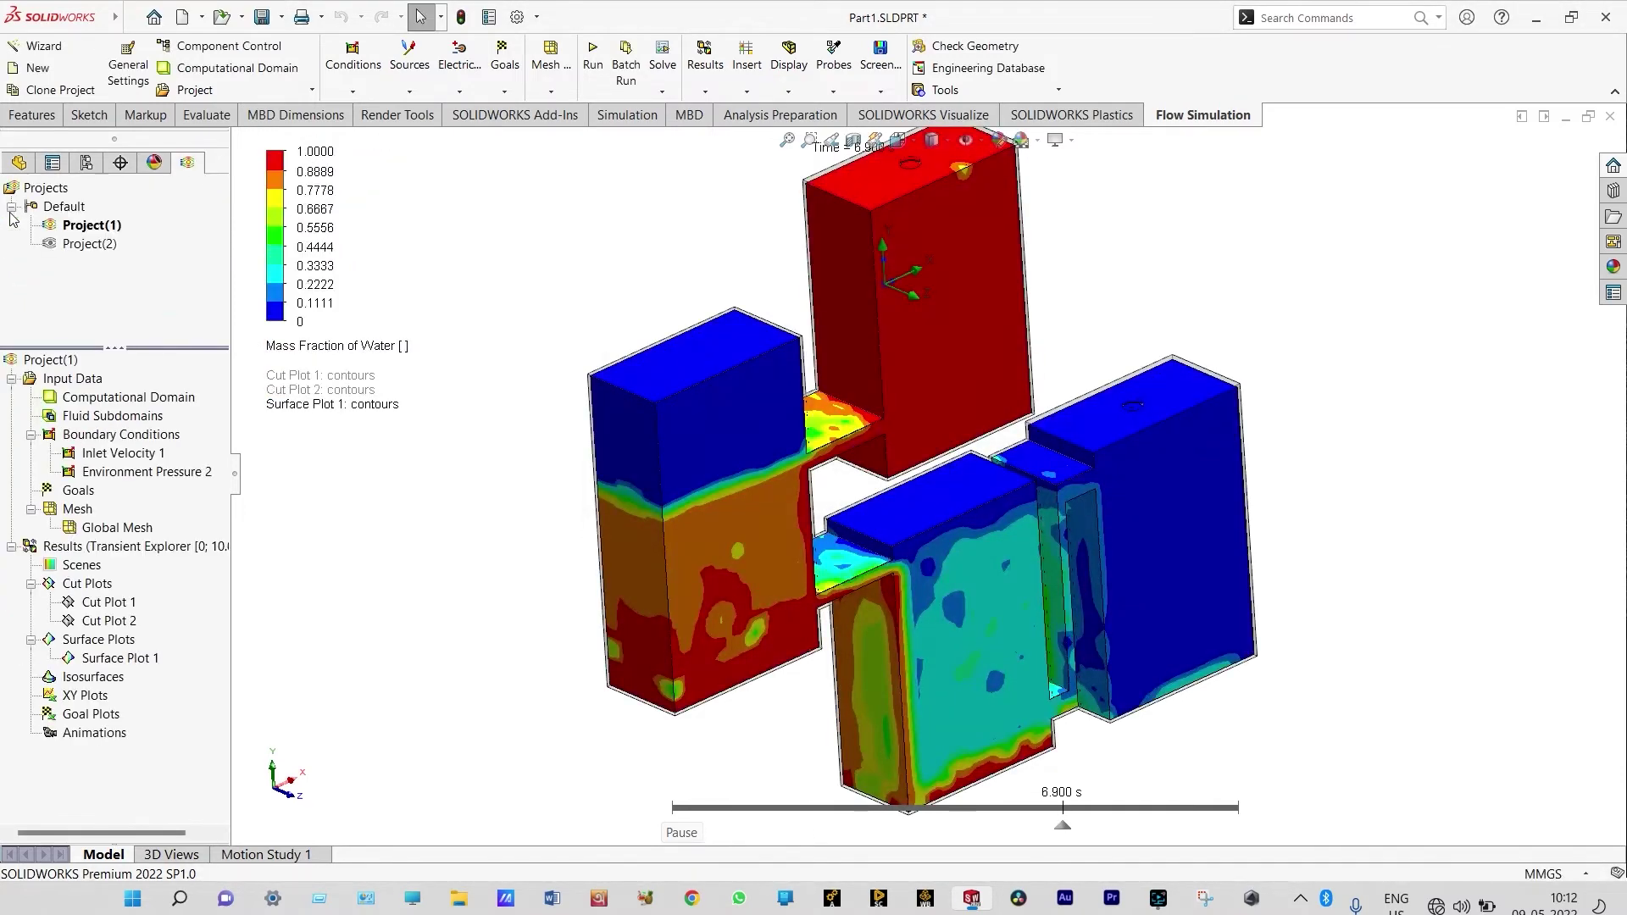
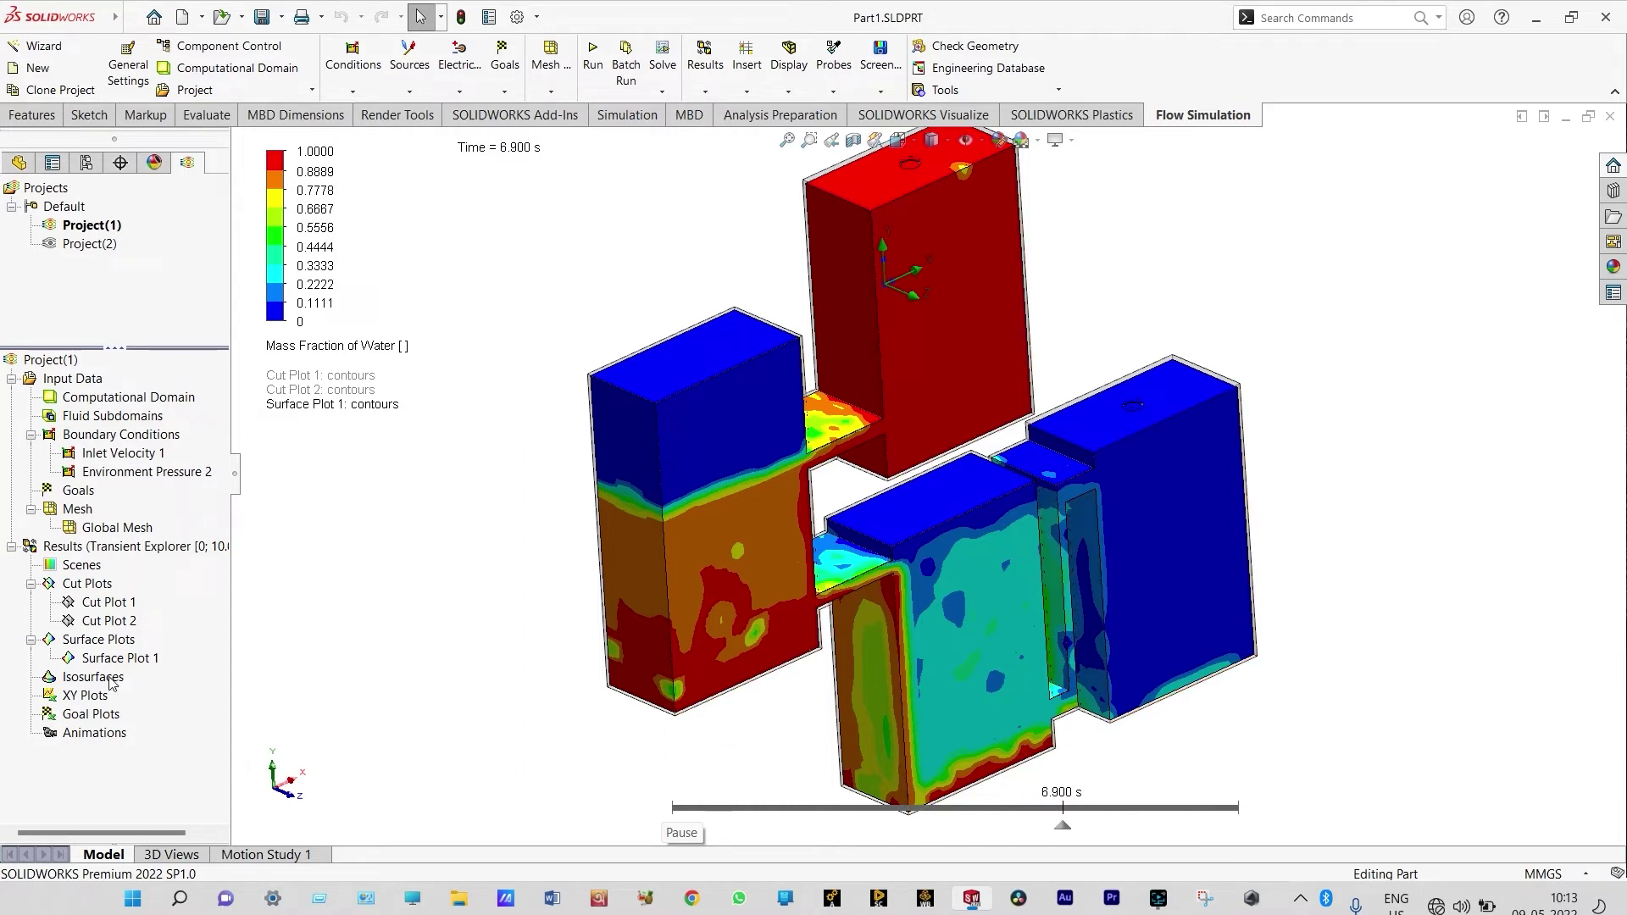
Step: Play the transient results on the surface plot and pause them at 9.8 s
mouse_move(698, 798)
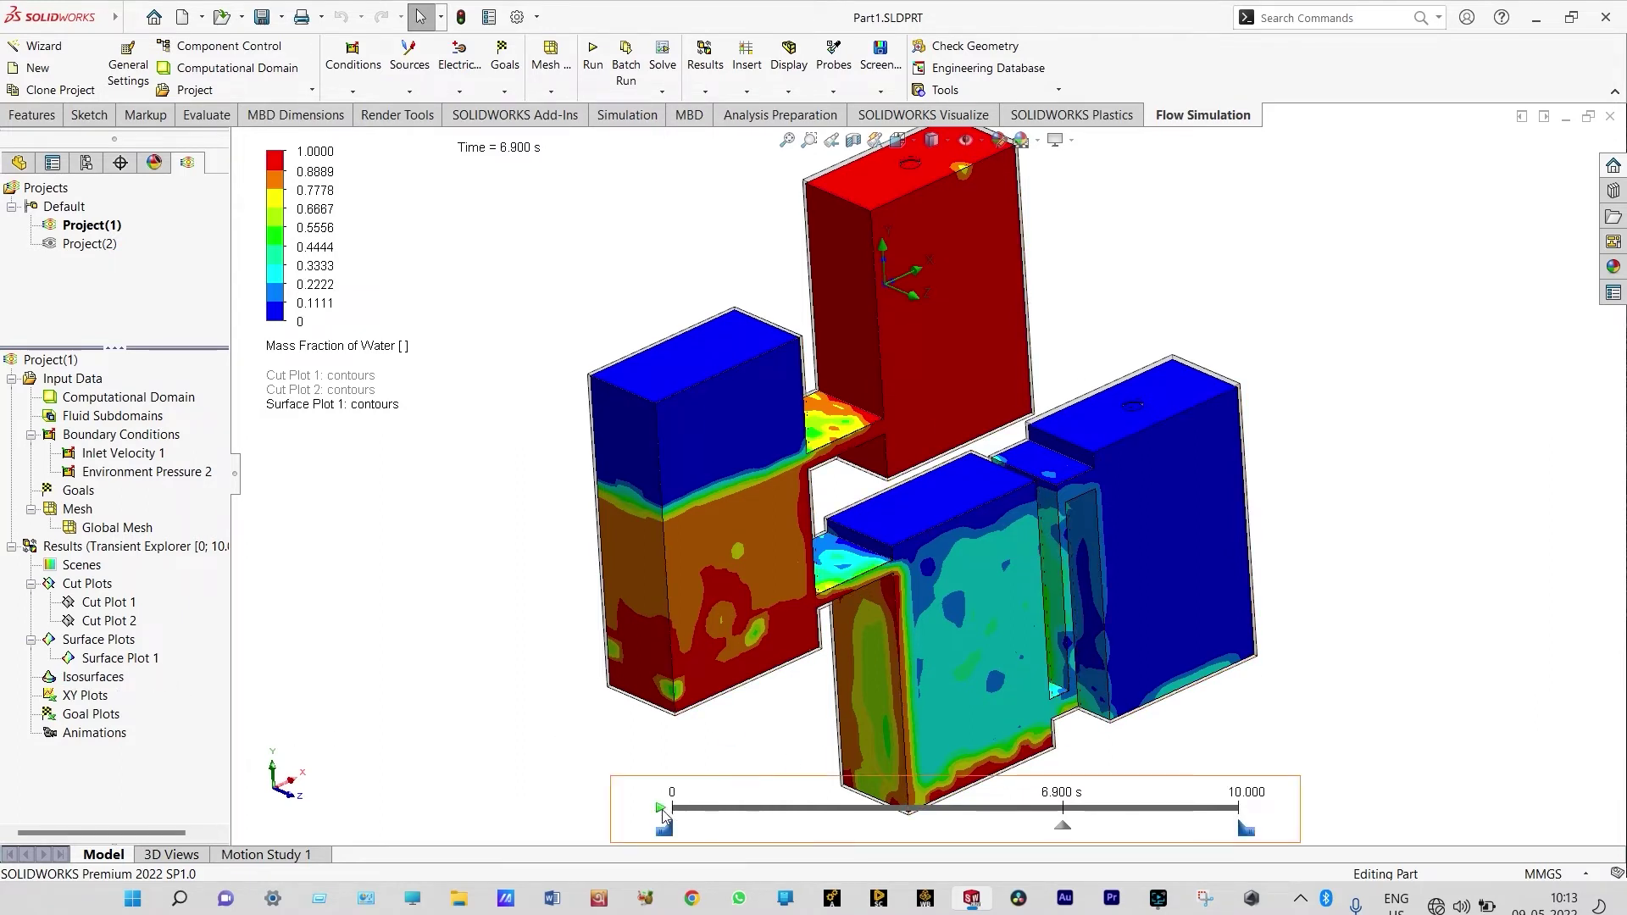
click(661, 809)
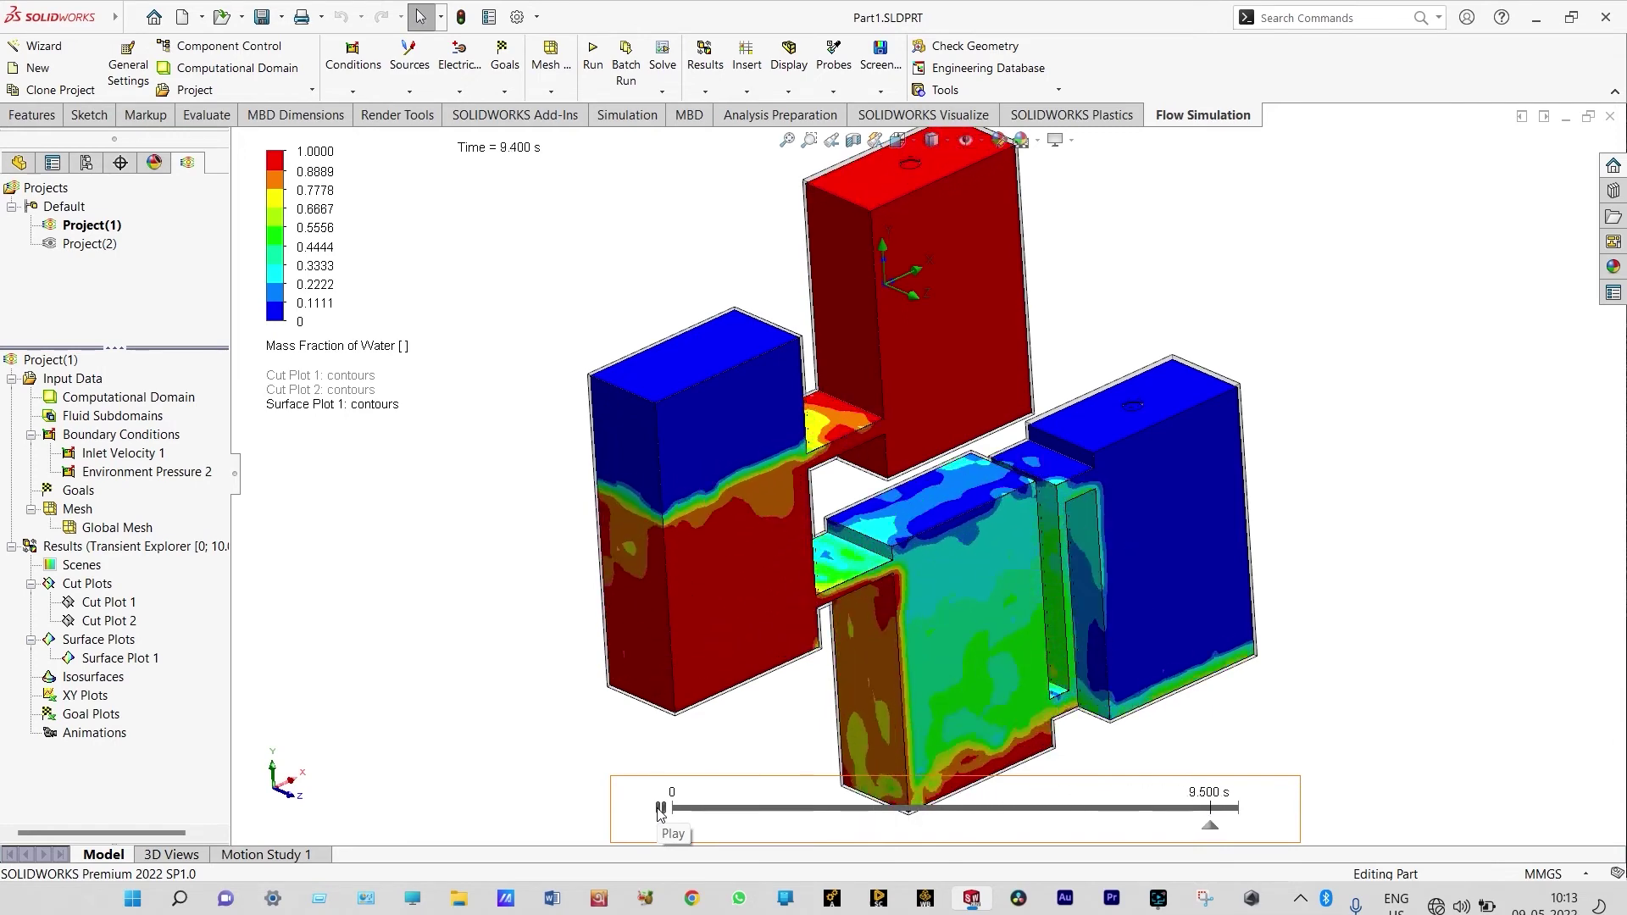
click(661, 809)
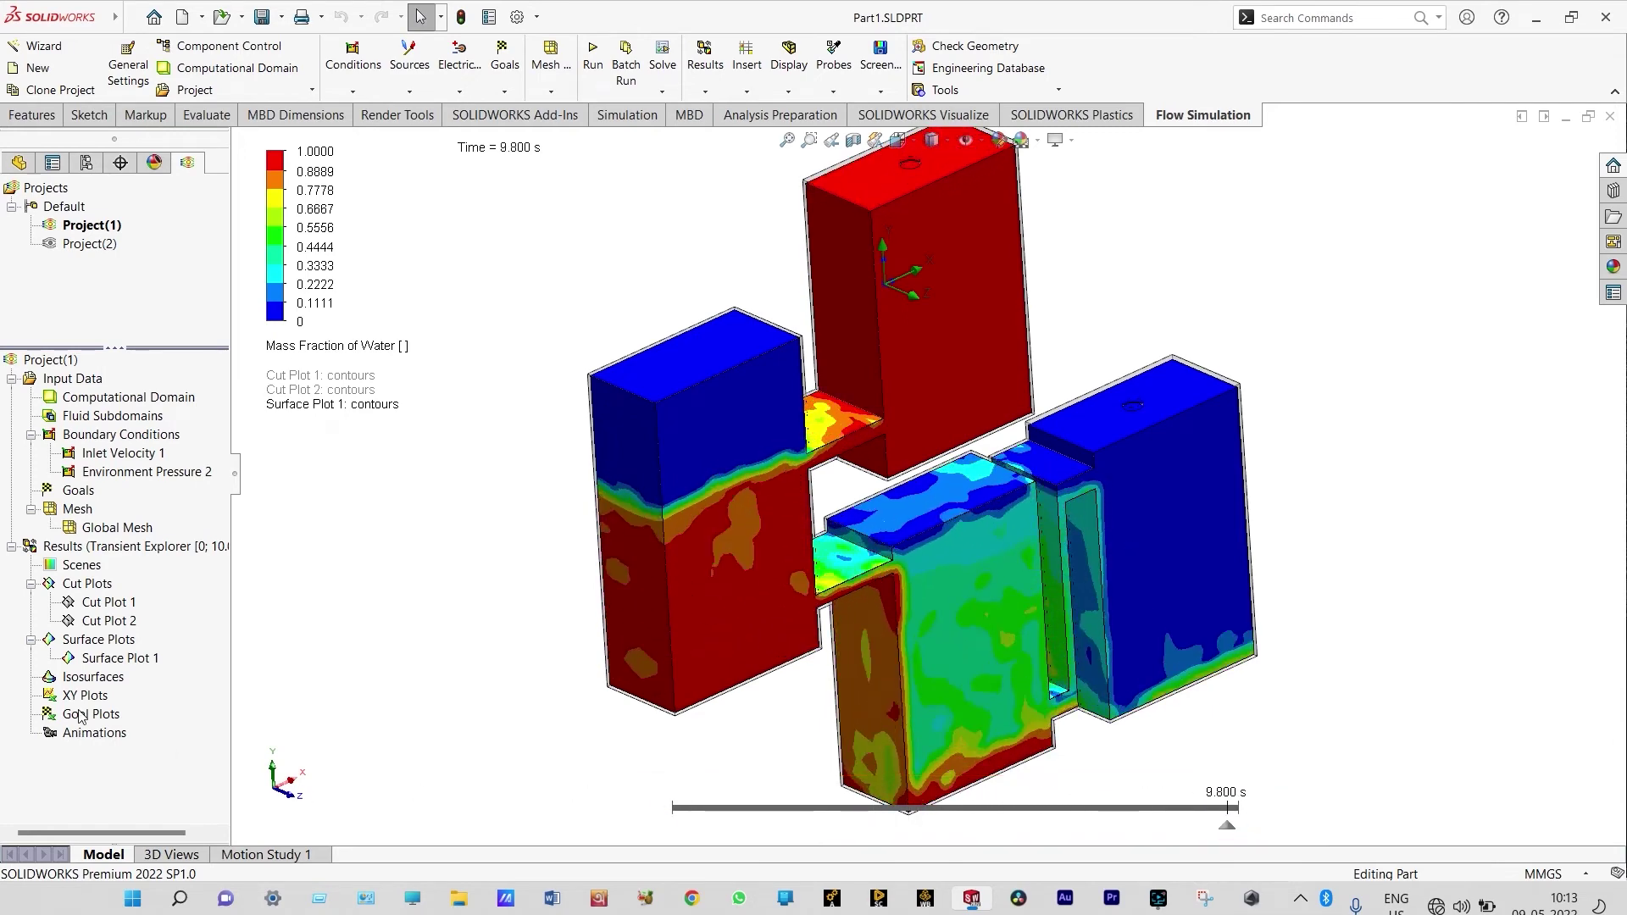
Step: Insert an isosurface for Mass Fraction of Water at a value of 0.5, coloured by Mass Fraction of Water
right_click(93, 683)
click(140, 691)
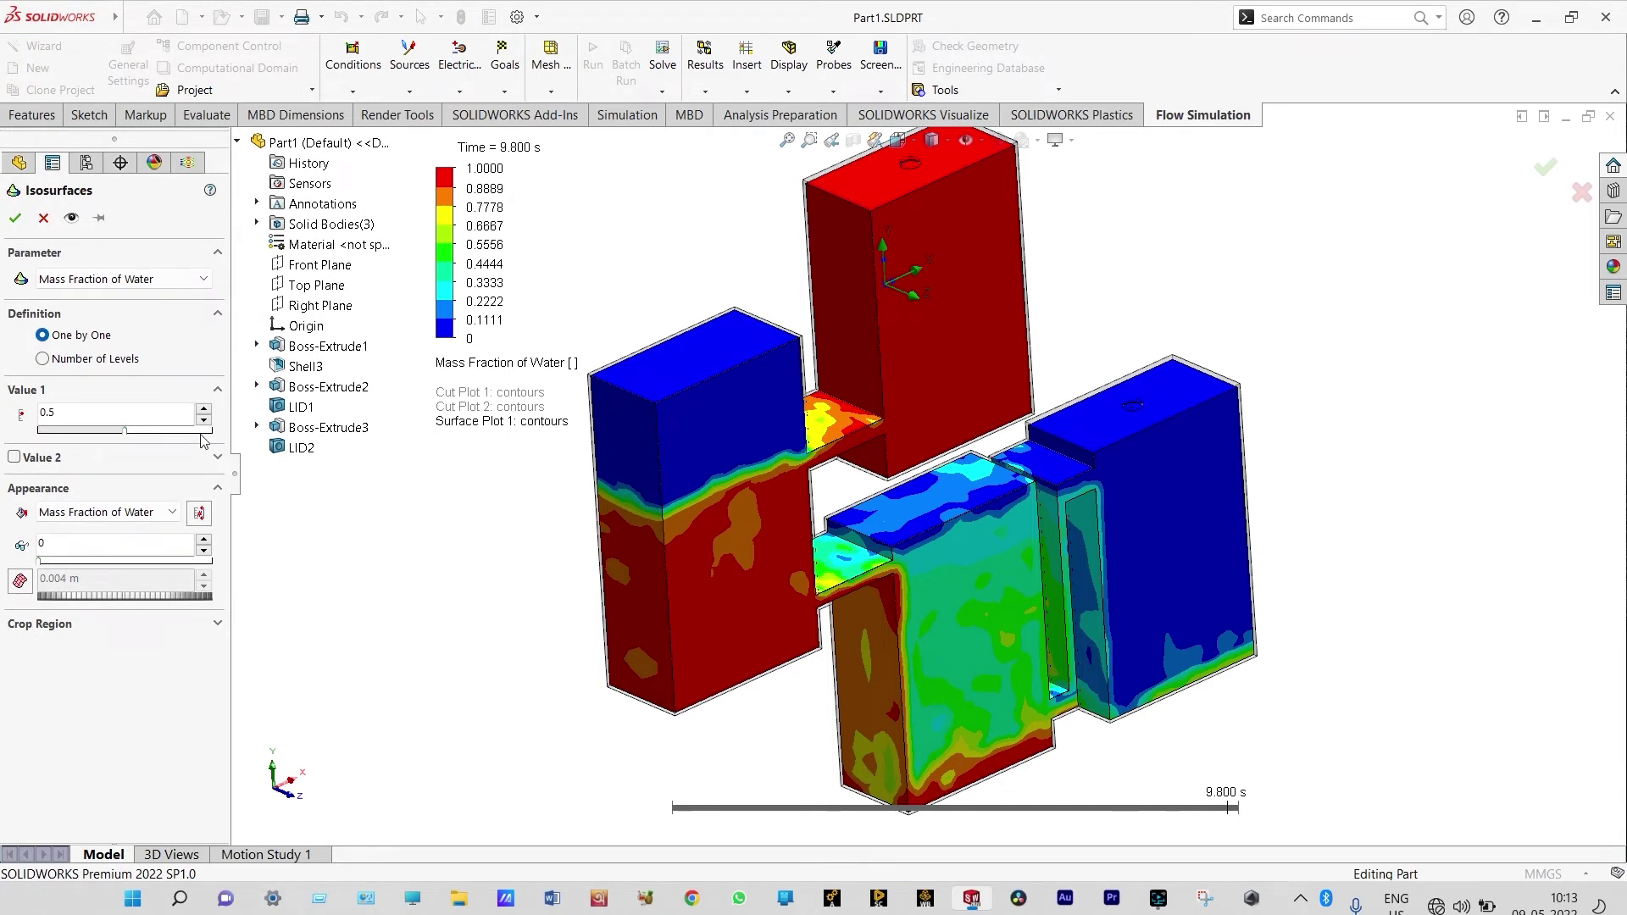
click(18, 220)
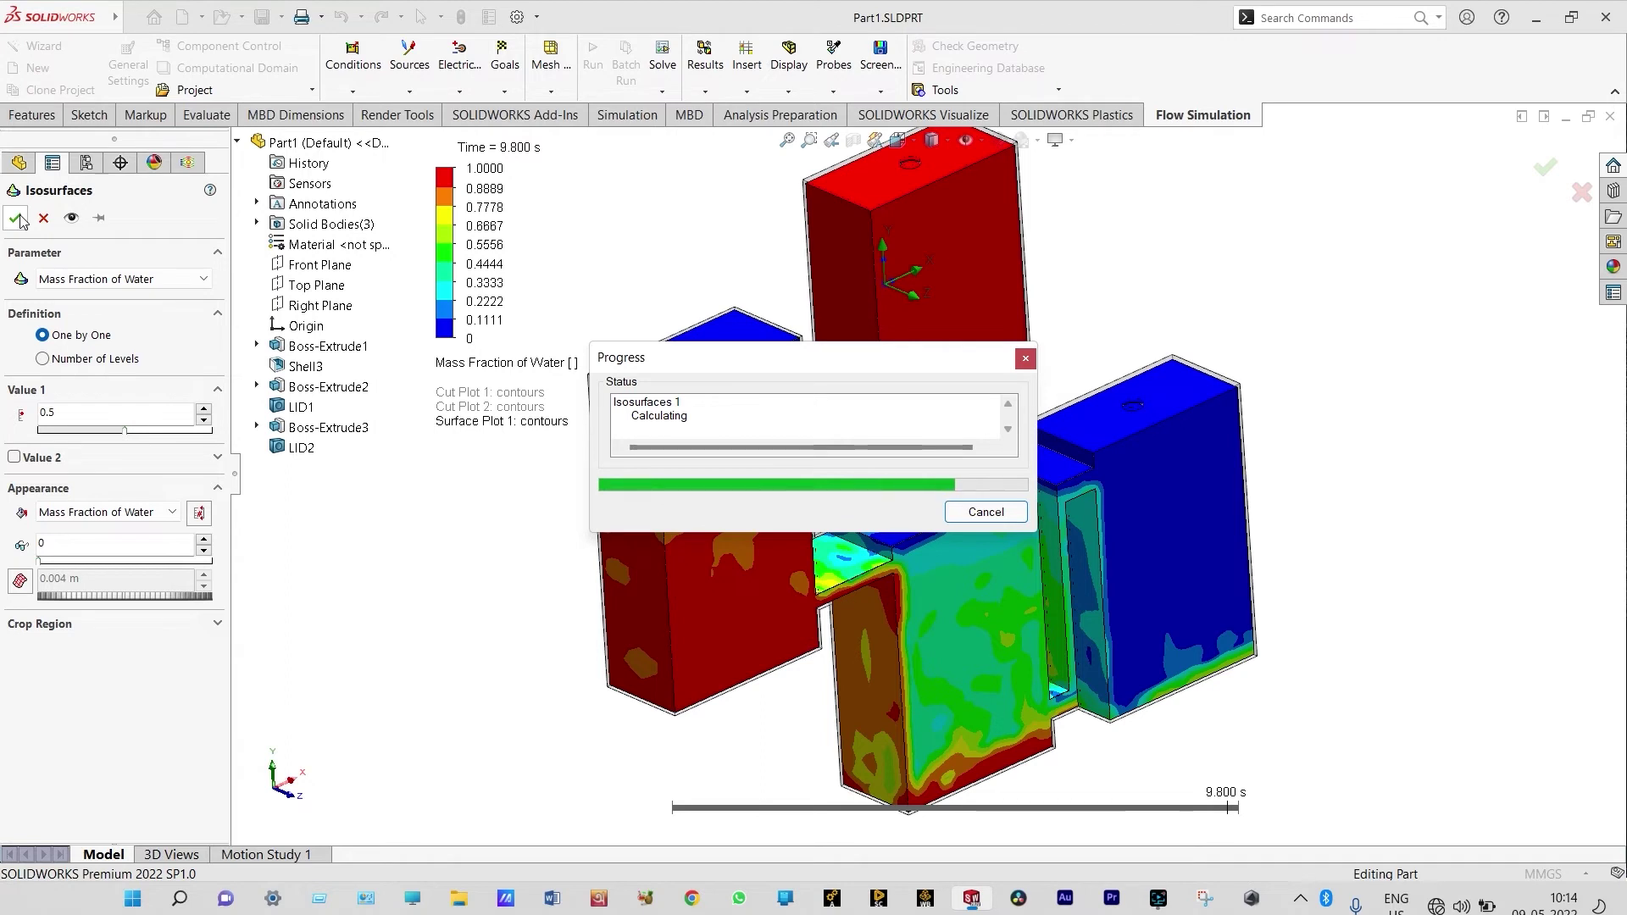
click(17, 219)
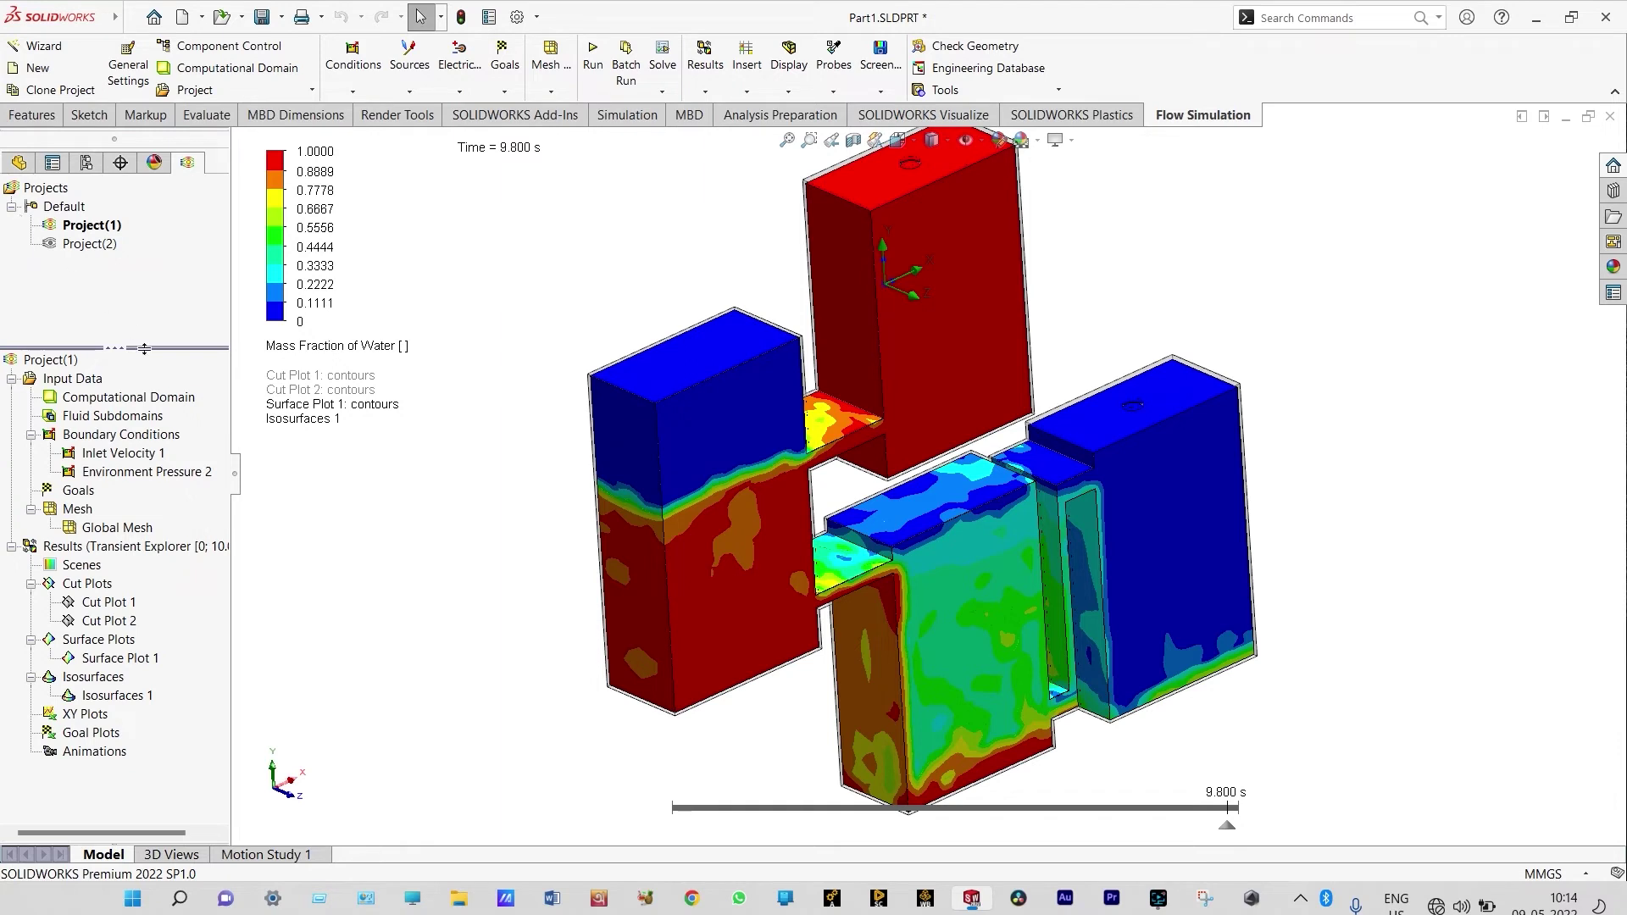
Step: Play the transient results through 10 s with the surface plot and isosurface active, and replay them from the start
click(661, 808)
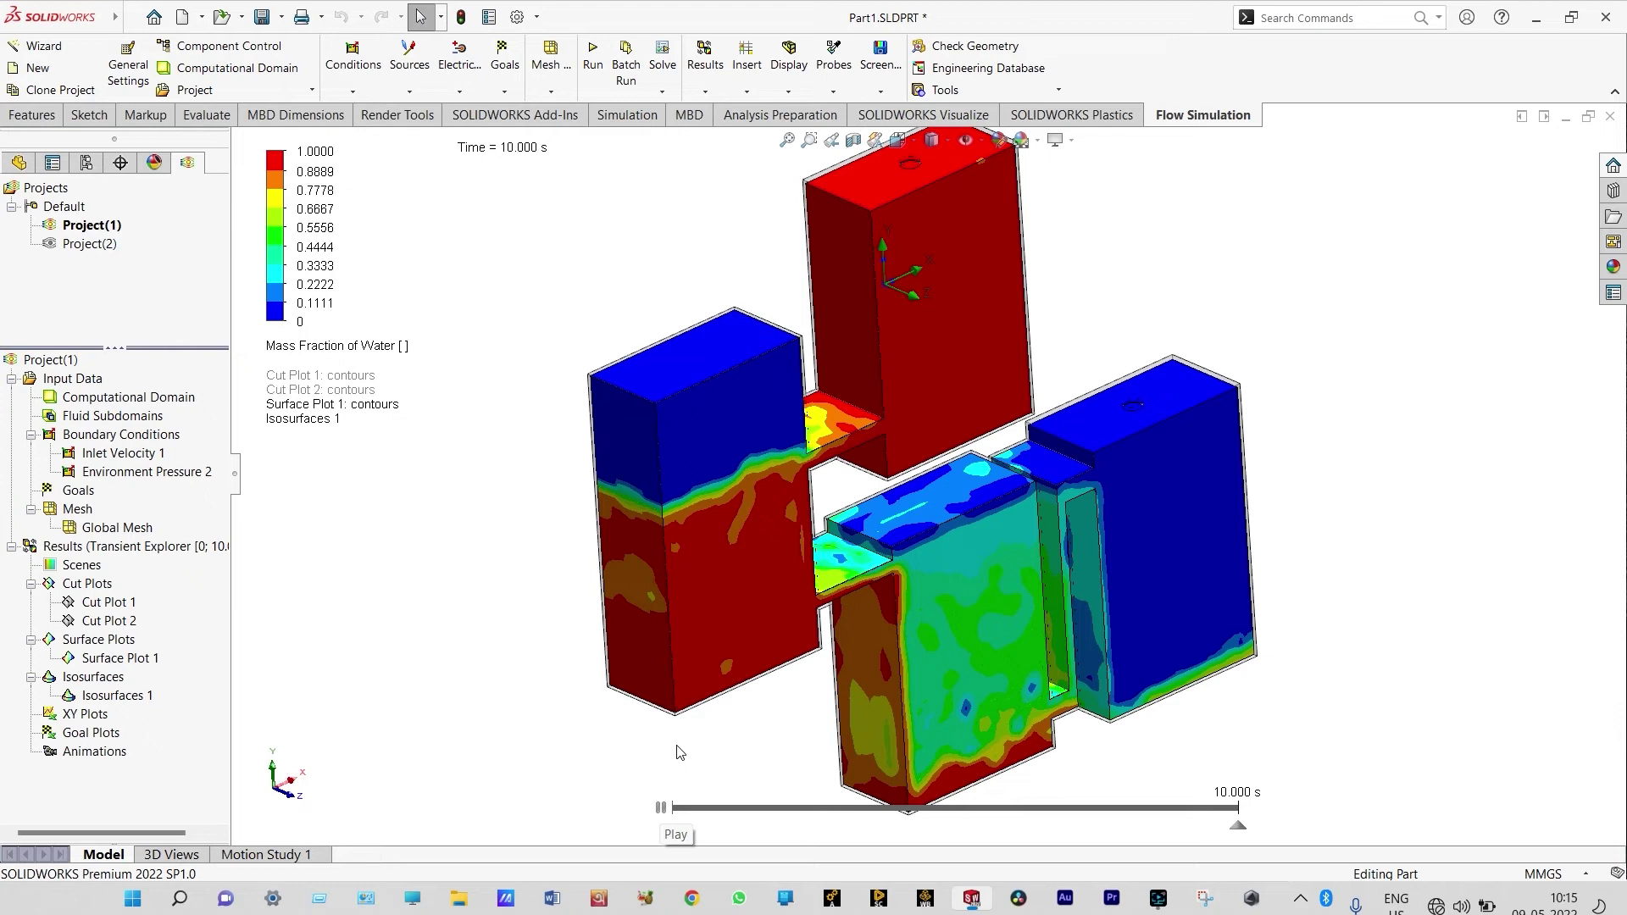
click(660, 807)
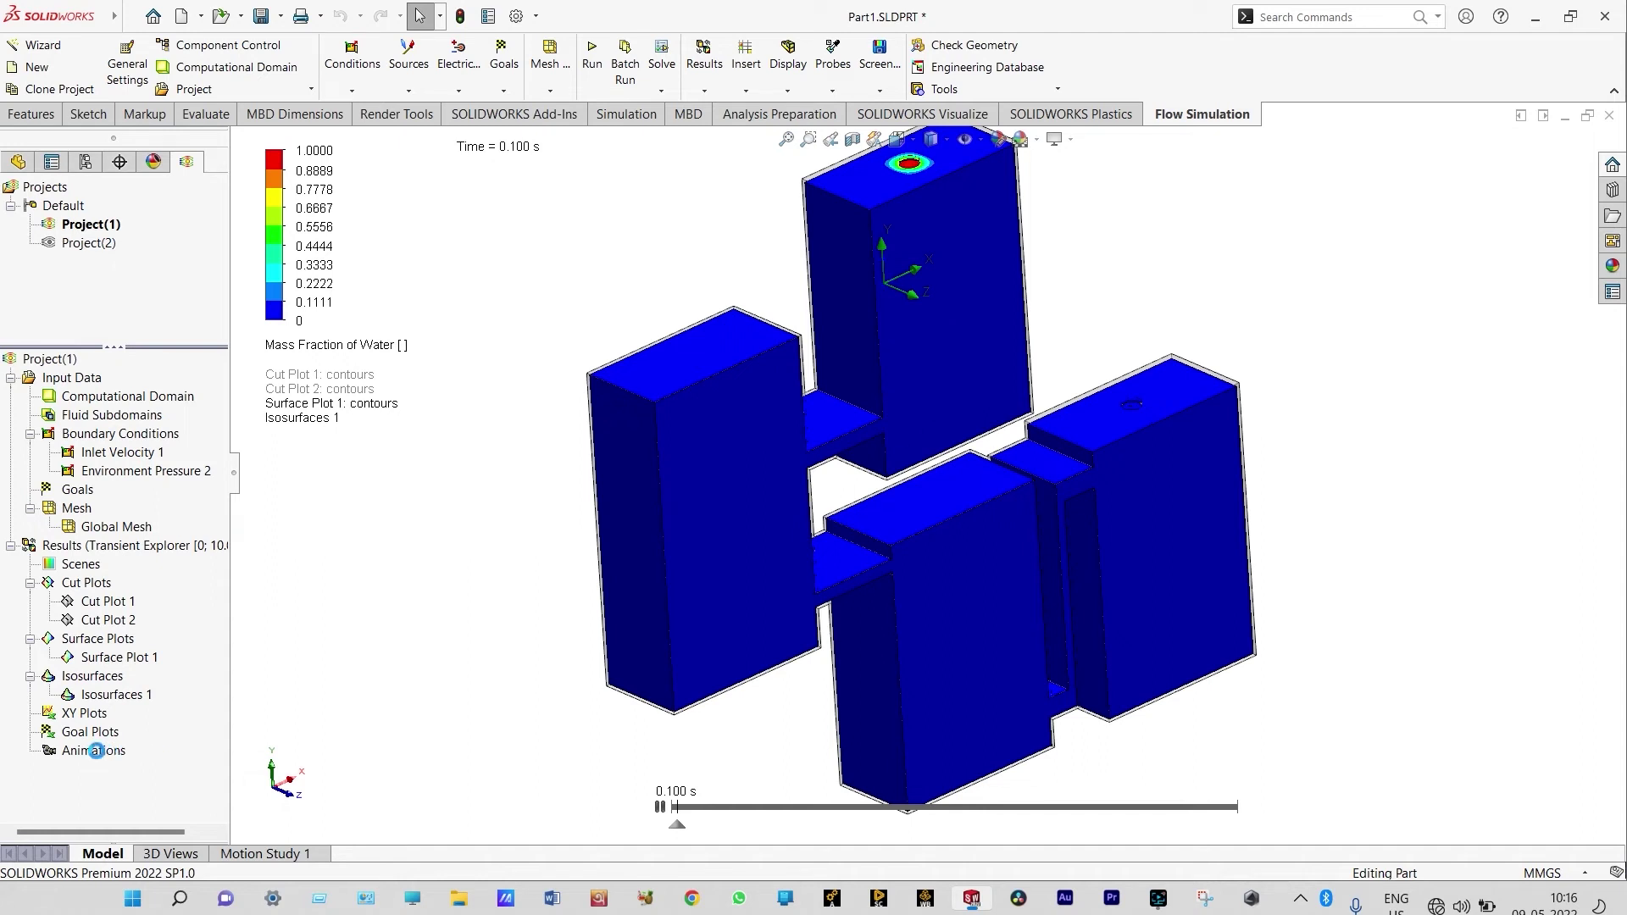
click(96, 751)
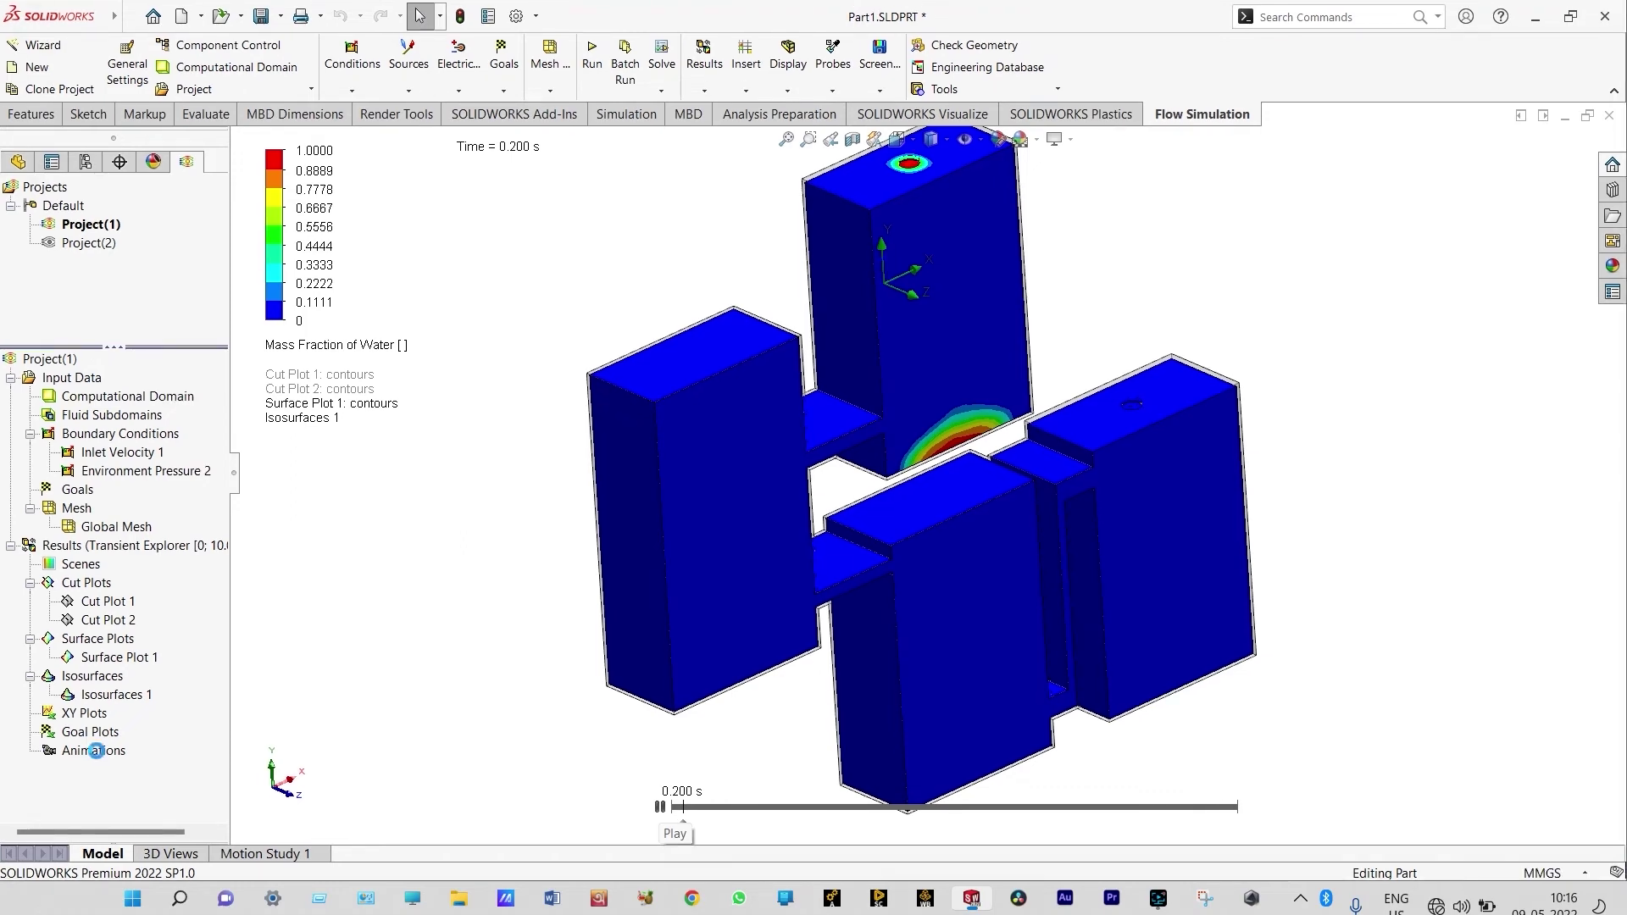